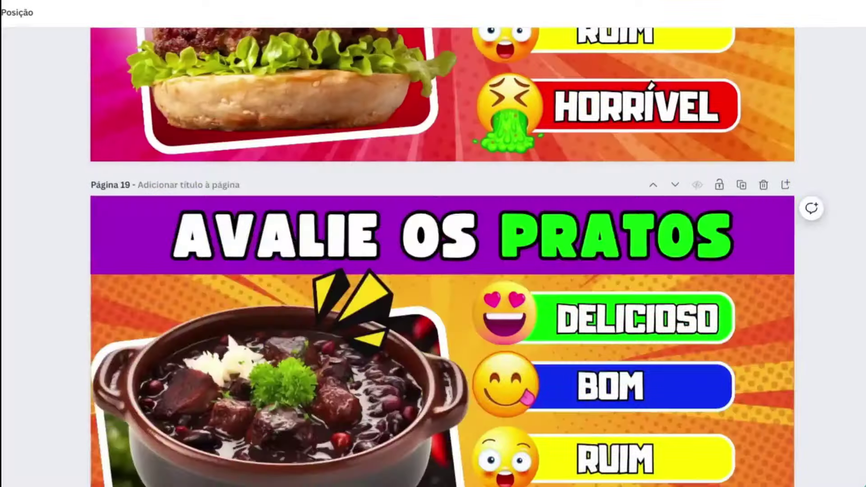
Step: Look through the finished quiz page examples, from the dish-rating pages to the "Quem está cantando?" page
scroll(442, 258, down, 20)
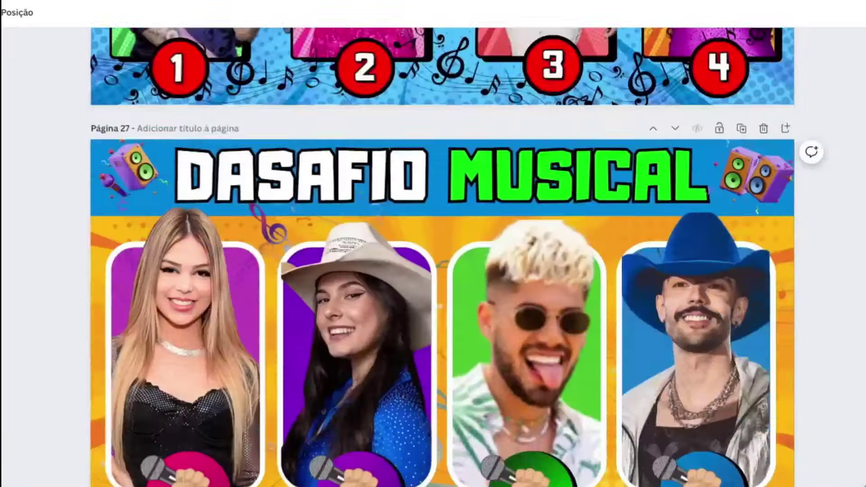
scroll(442, 257, down, 20)
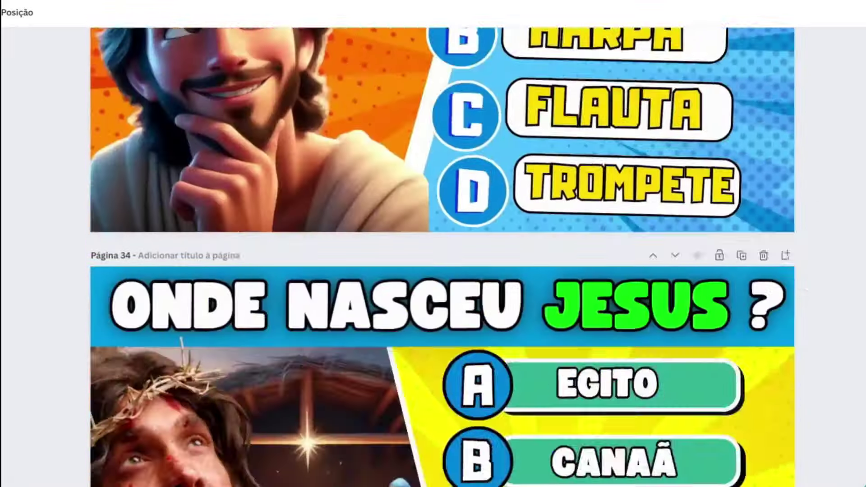
scroll(442, 258, down, 20)
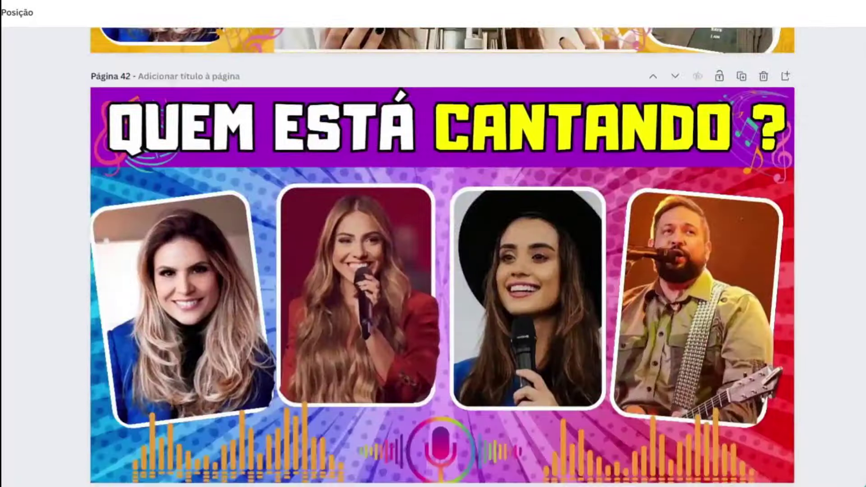
scroll(442, 258, down, 20)
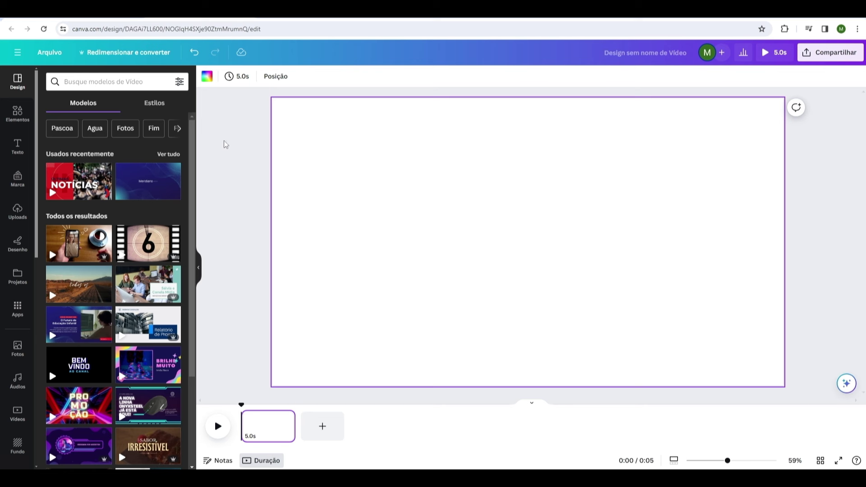
Step: Search the elements for "comic background" and show only the video results
click(22, 126)
click(84, 85)
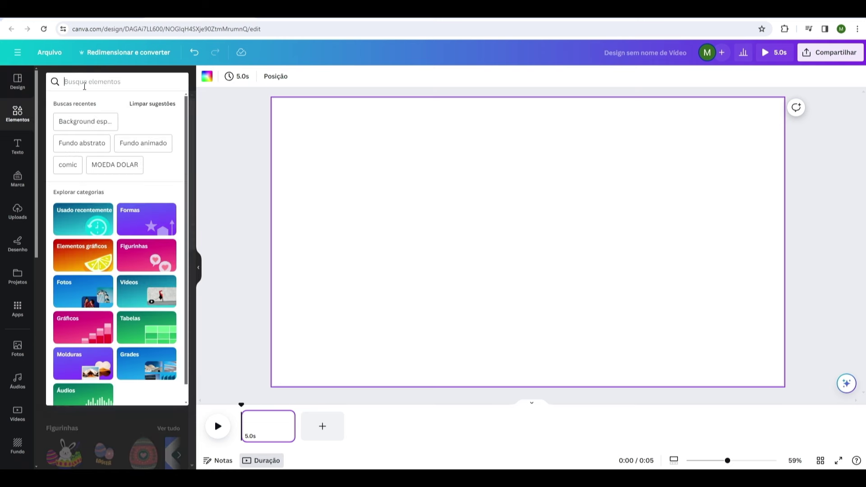
text(comi)
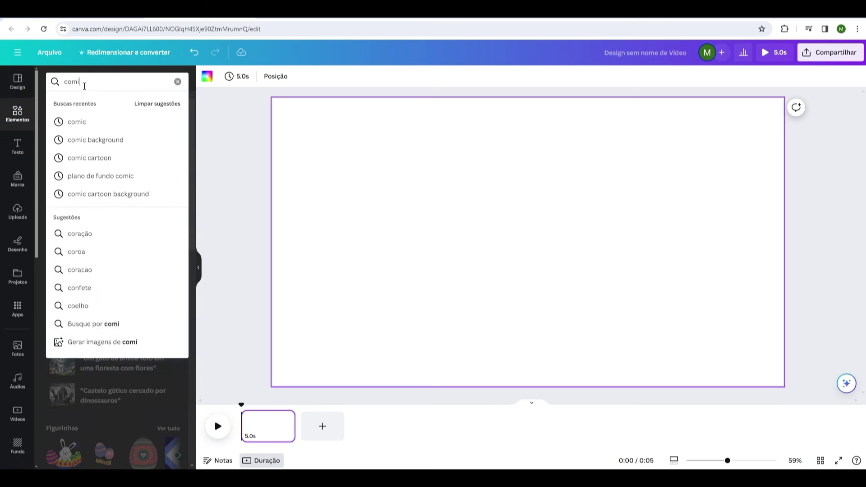
click(95, 140)
click(169, 104)
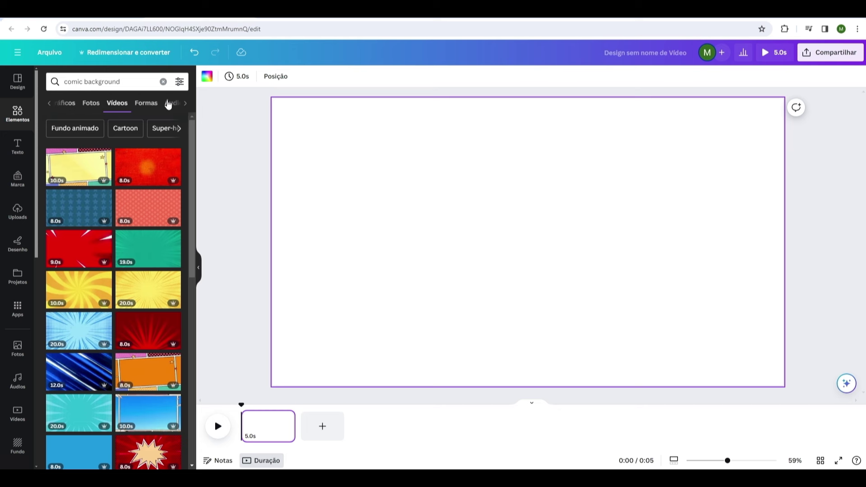
Step: Insert the yellow sunburst background video with halftone dots and enlarge it to fill the first page
mouse_move(194, 153)
mouse_down()
mouse_move(196, 226)
mouse_move(196, 149)
mouse_up()
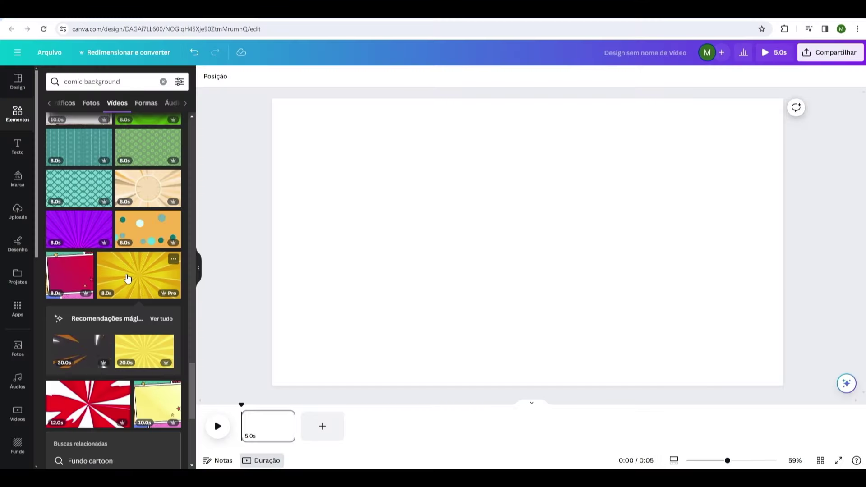
click(128, 278)
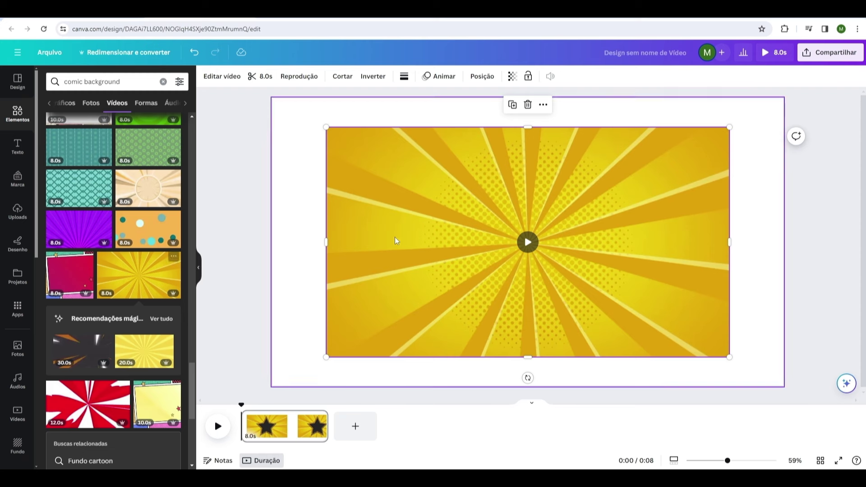
drag(395, 237, 379, 212)
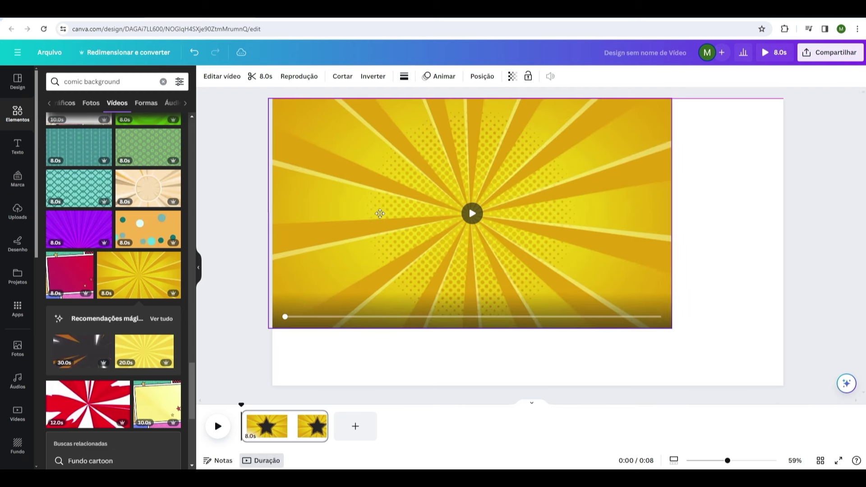
drag(680, 329, 785, 391)
Step: Add a second page and fill it with the orange star-pattern background video
click(355, 427)
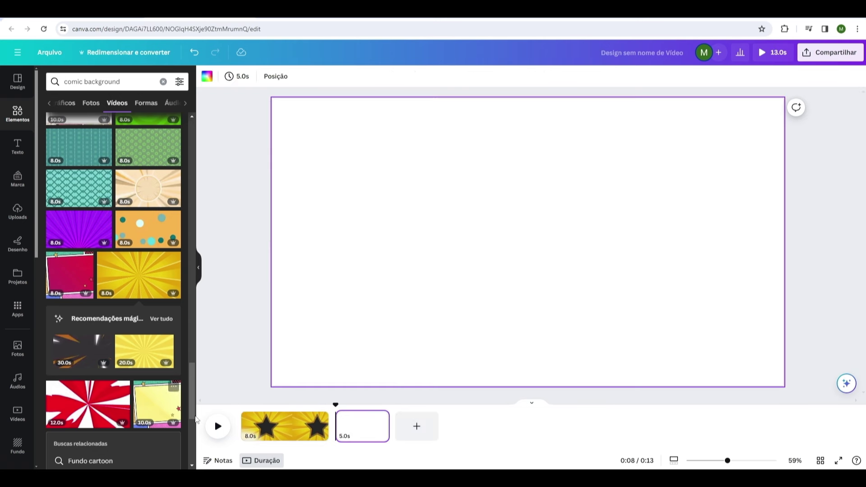
drag(191, 395, 519, 180)
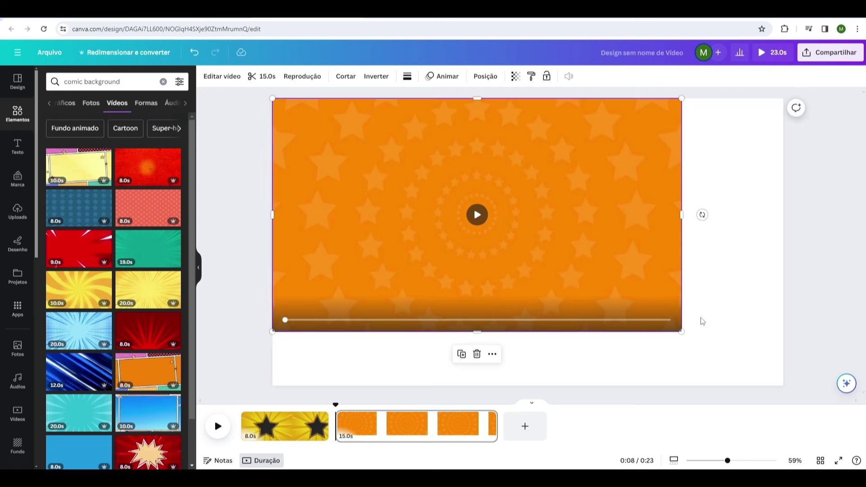
drag(679, 337, 781, 399)
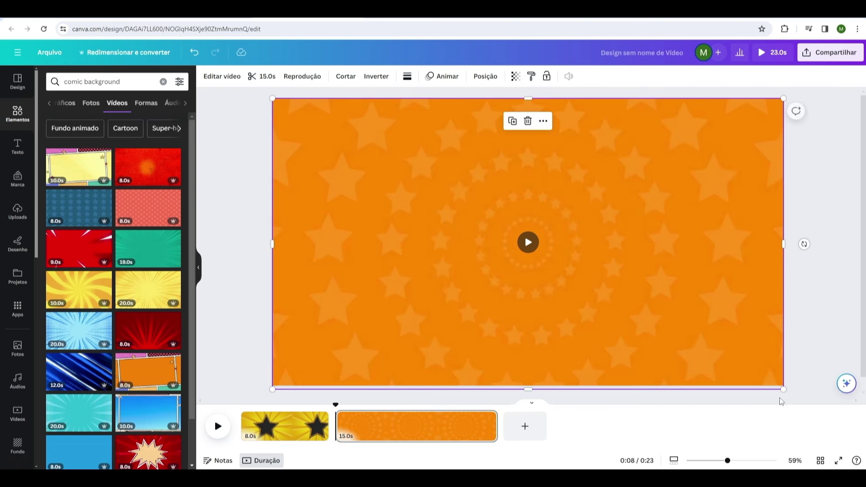
Step: For the first page, search the elements for "número 1" and limit the graphics to animated ones
click(281, 427)
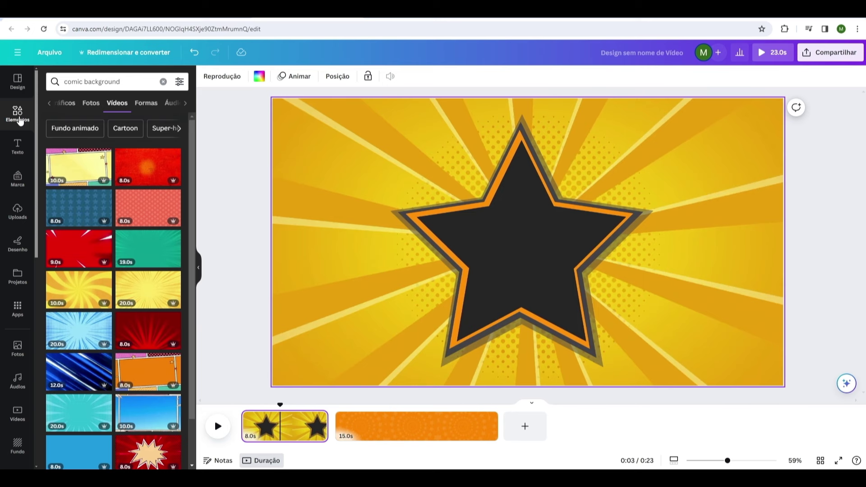
click(18, 115)
click(122, 81)
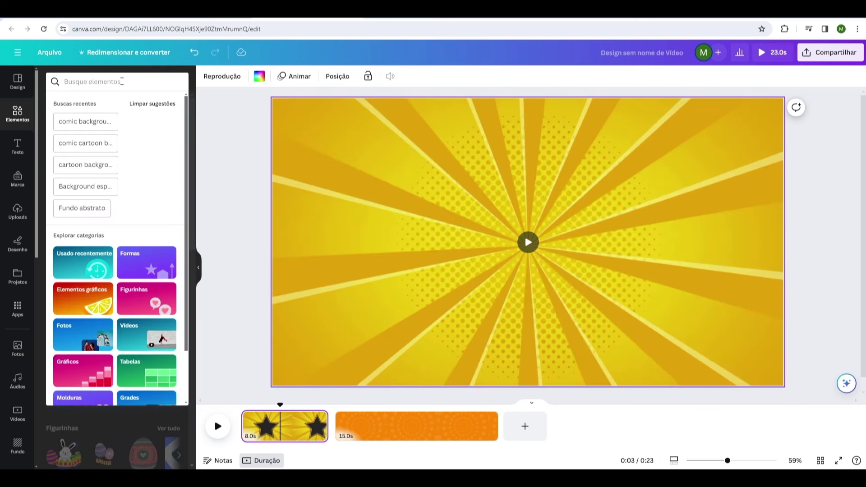
text(nu)
click(86, 121)
click(109, 103)
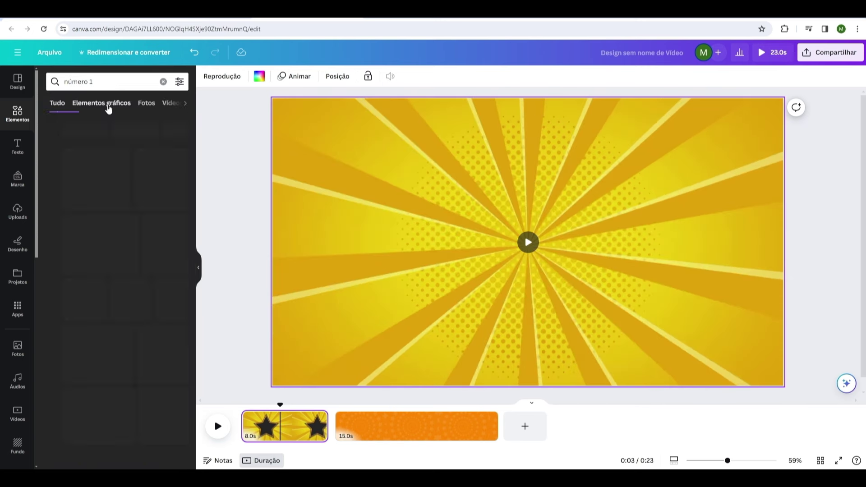
click(180, 84)
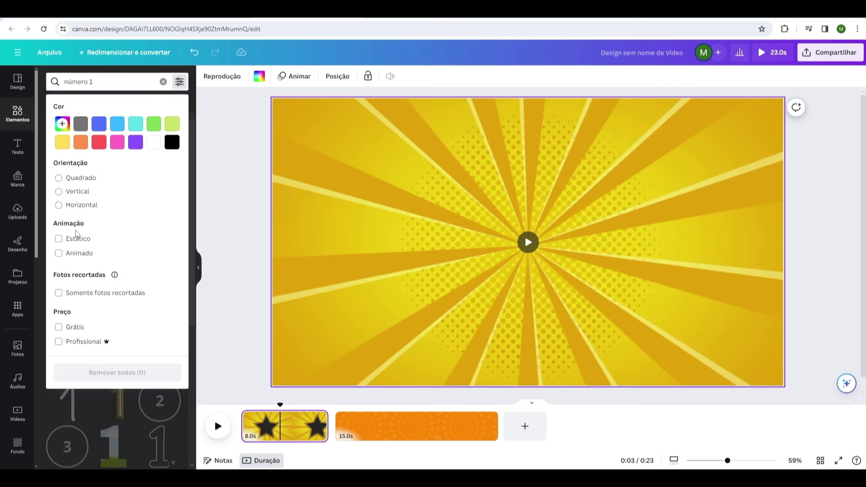
click(67, 254)
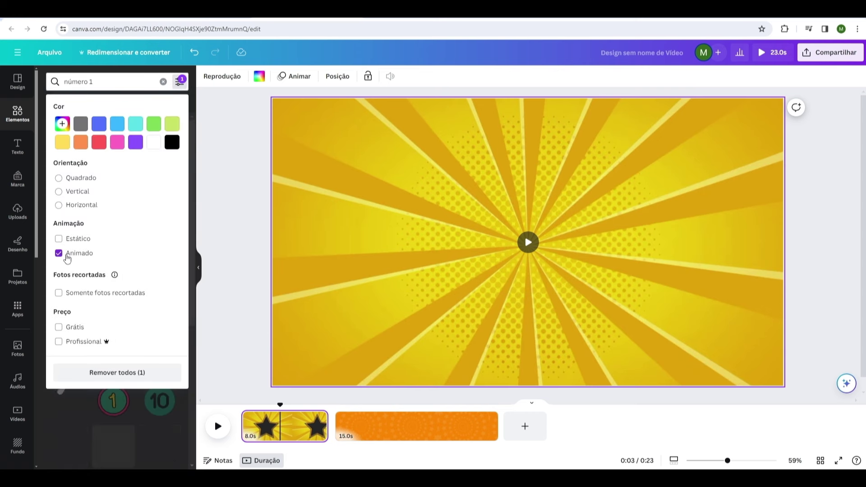
click(179, 234)
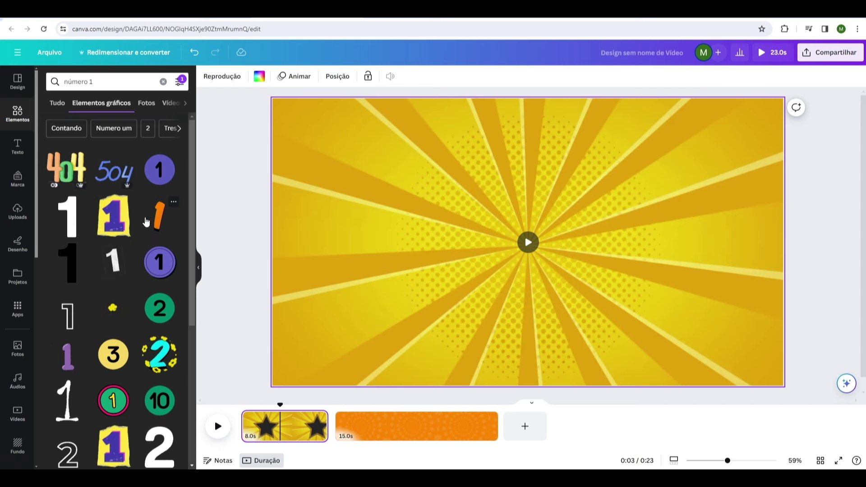
Step: Insert the orange comic-style number 1 on the yellow page and give it the Quicar element animation
click(160, 217)
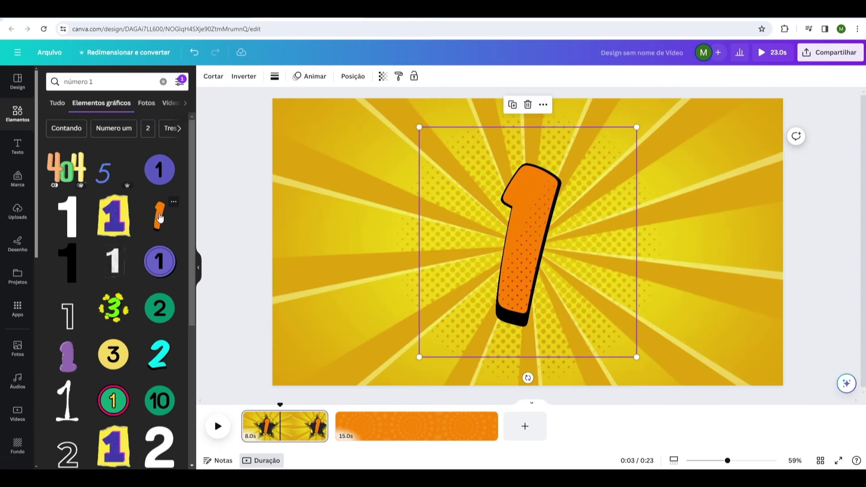
click(309, 76)
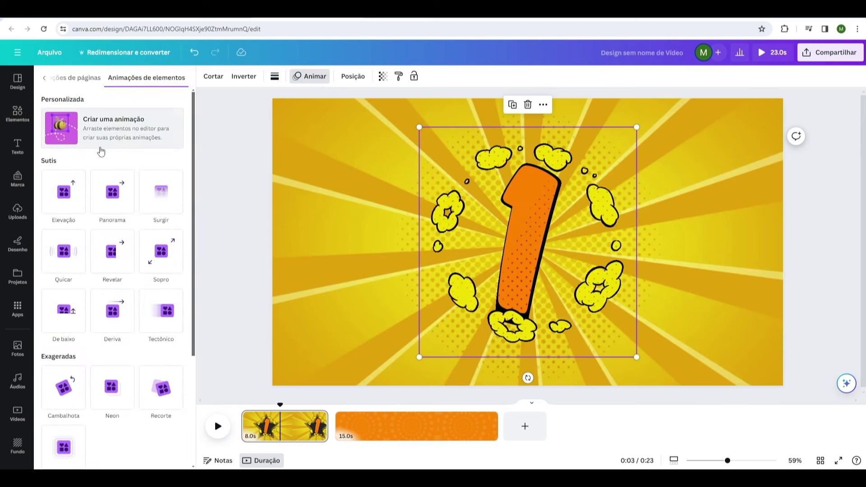
scroll(106, 160, down, 5)
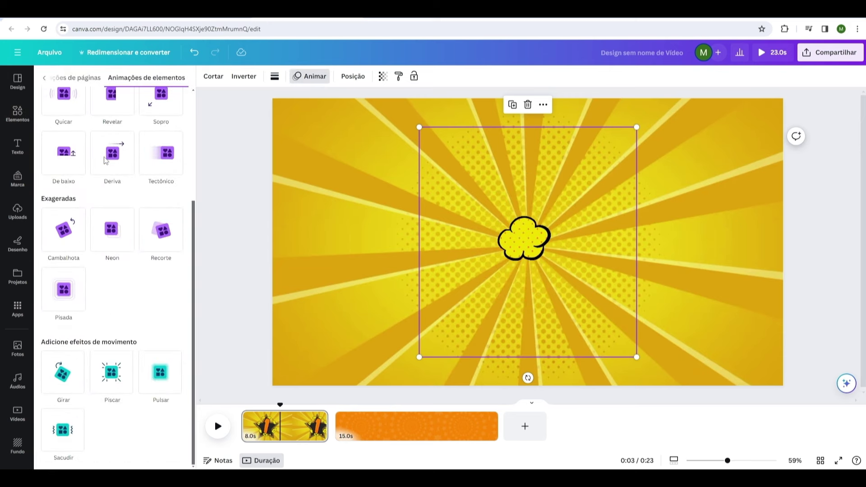
scroll(105, 161, up, 5)
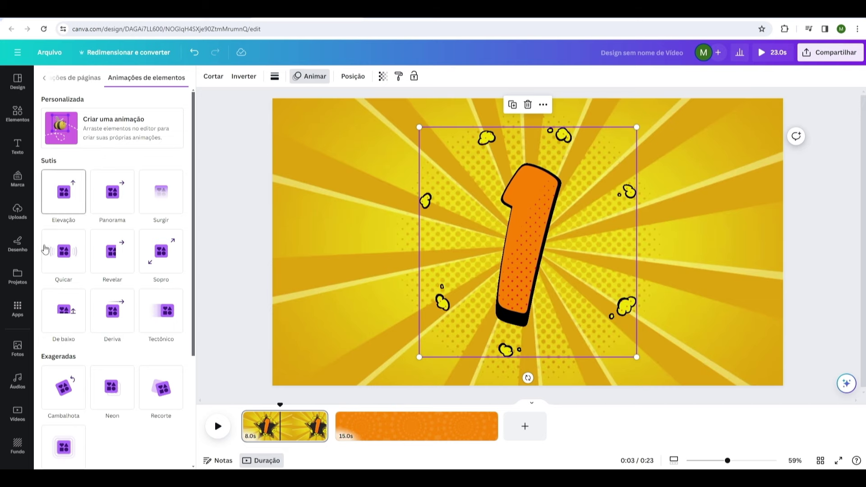
click(55, 262)
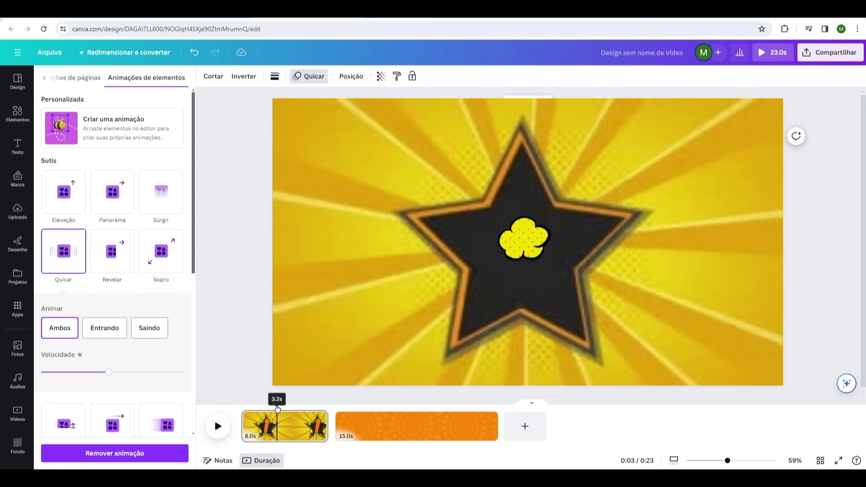
Step: Add a heading reading "quem está cantando" to the orange page and place it centred along the page's upper edge
click(377, 426)
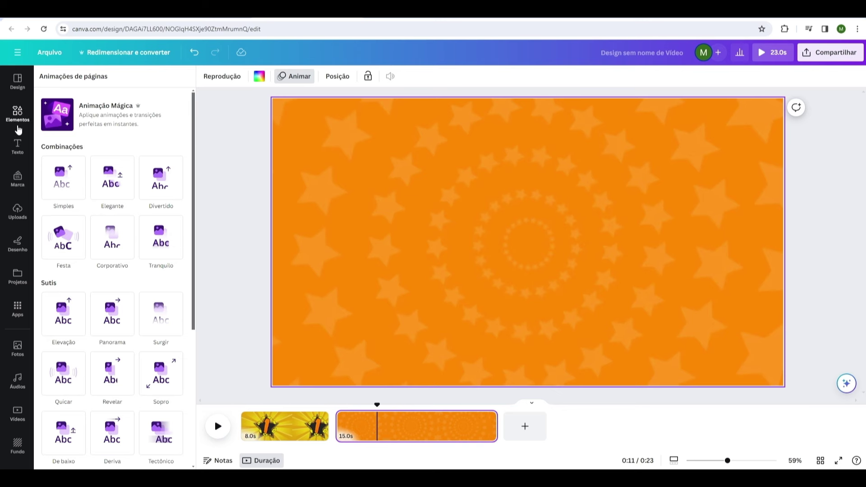
click(17, 144)
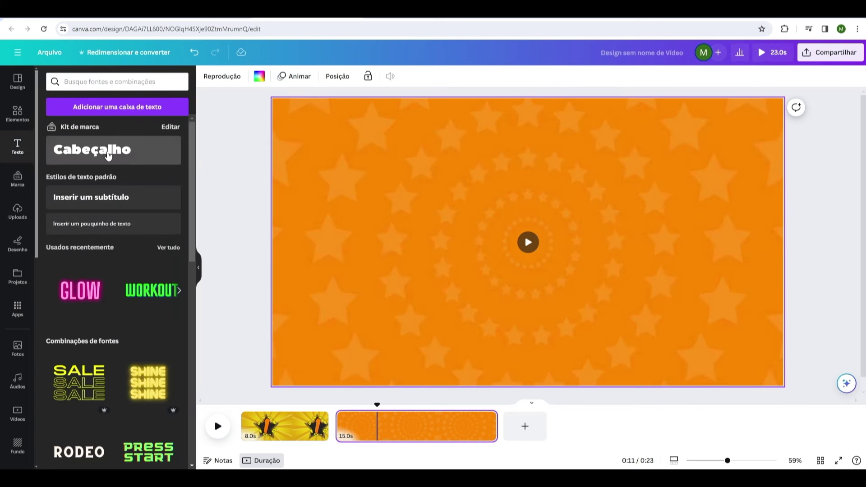
click(108, 156)
double_click(510, 244)
drag(493, 235, 382, 213)
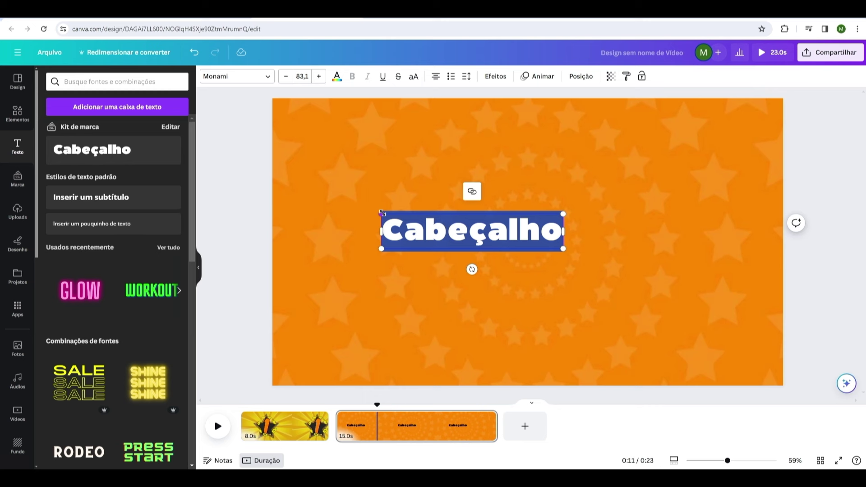
text(quem está cantando)
drag(474, 235, 500, 131)
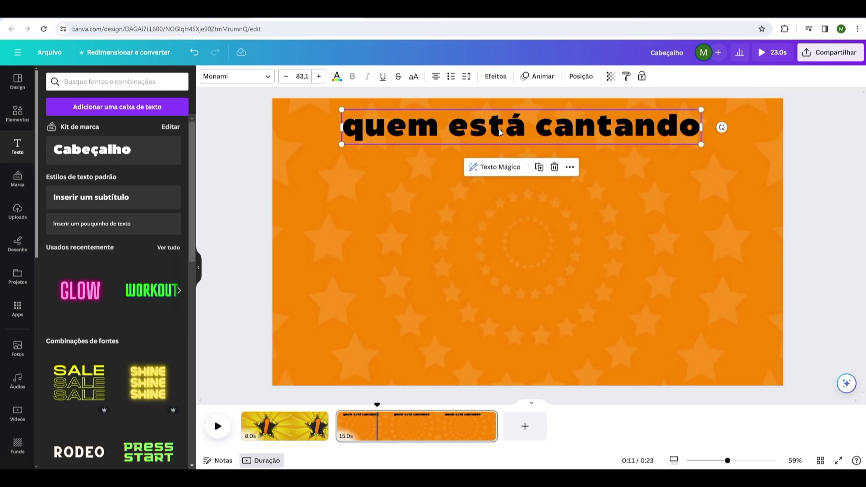
Step: Format the heading in uppercase with the Adumu Regular font and a white text colour
click(414, 76)
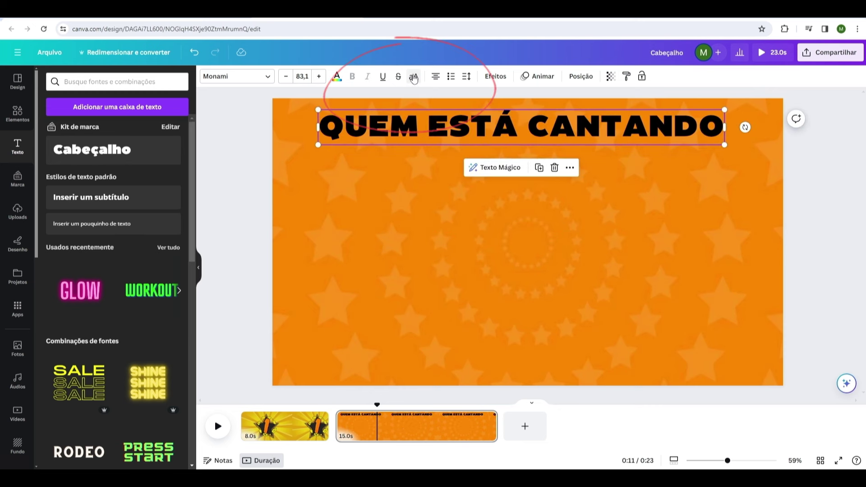
click(268, 79)
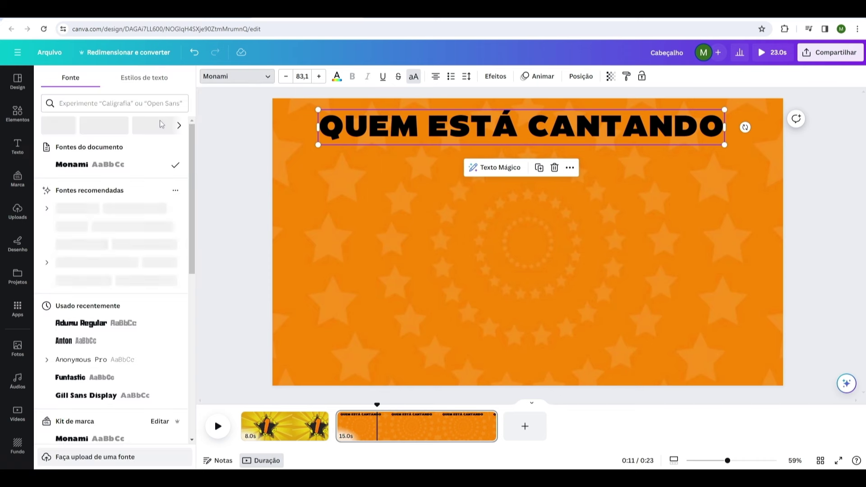
click(78, 323)
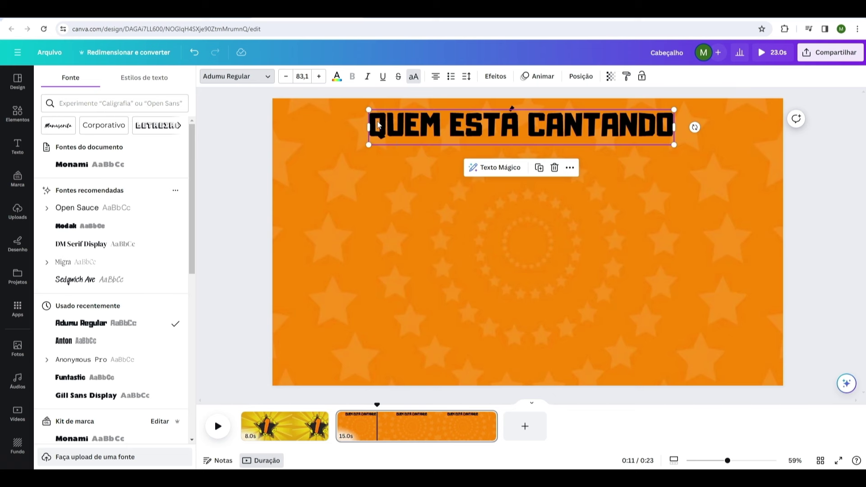
click(336, 78)
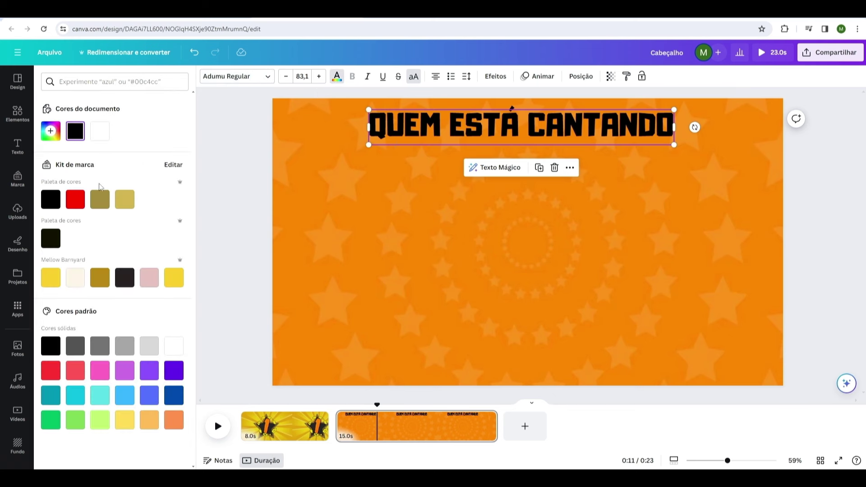
click(172, 346)
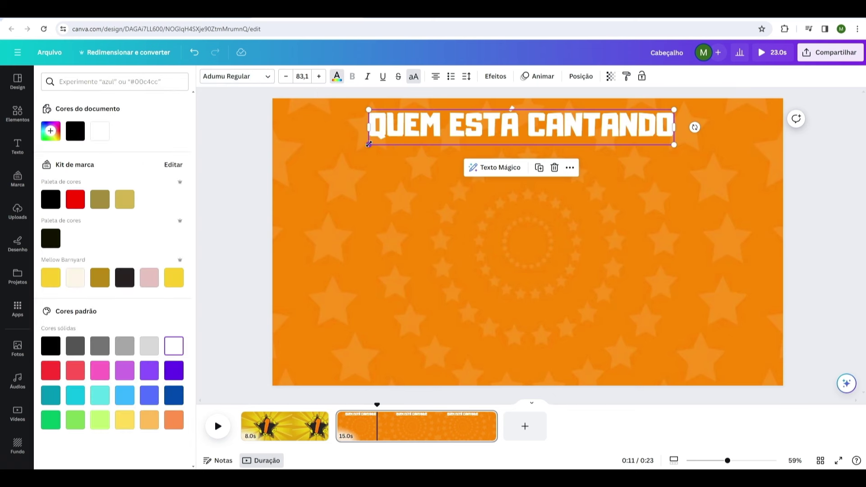
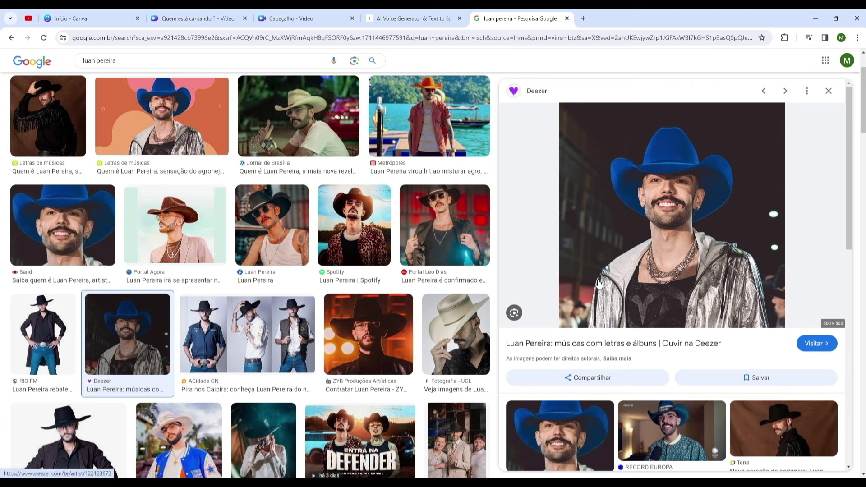
Step: Upload the Deezer photo of Luan Pereira in the blue hat from the image results to the Canva uploads
right_click(633, 189)
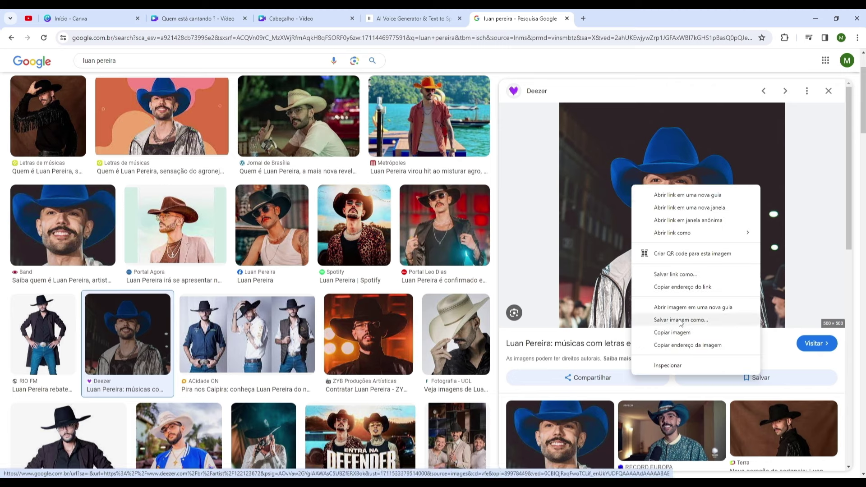
click(860, 247)
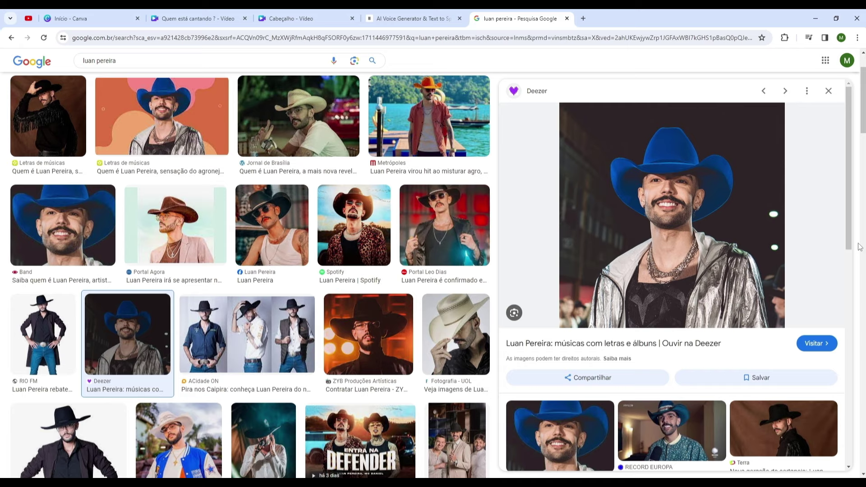
drag(708, 237, 105, 238)
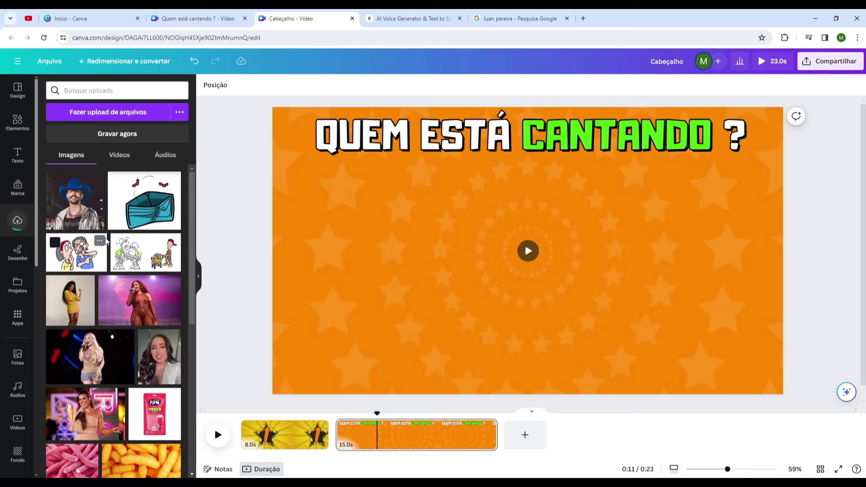
Step: Return to the Google image results and search for "mc daniel"
click(519, 18)
click(373, 65)
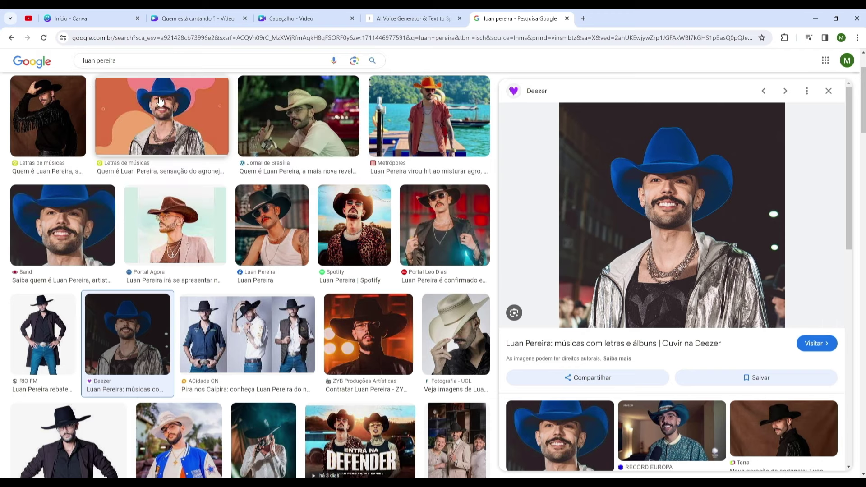
drag(119, 60, 66, 63)
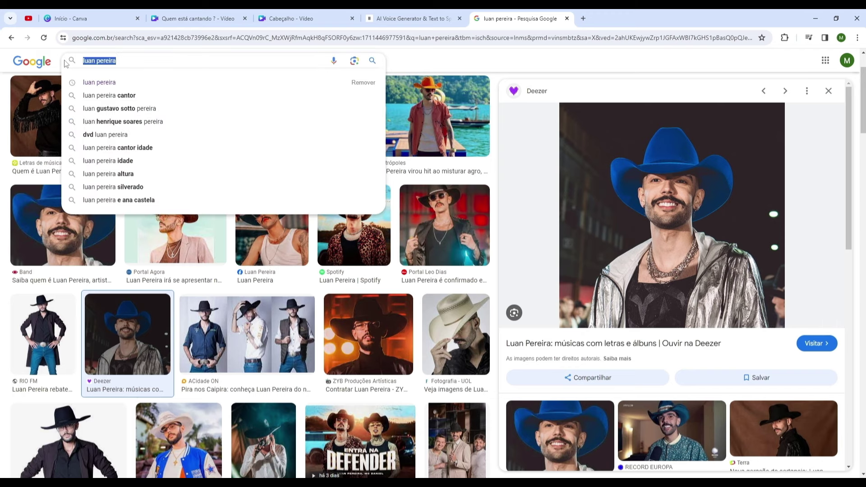
text(Mc d)
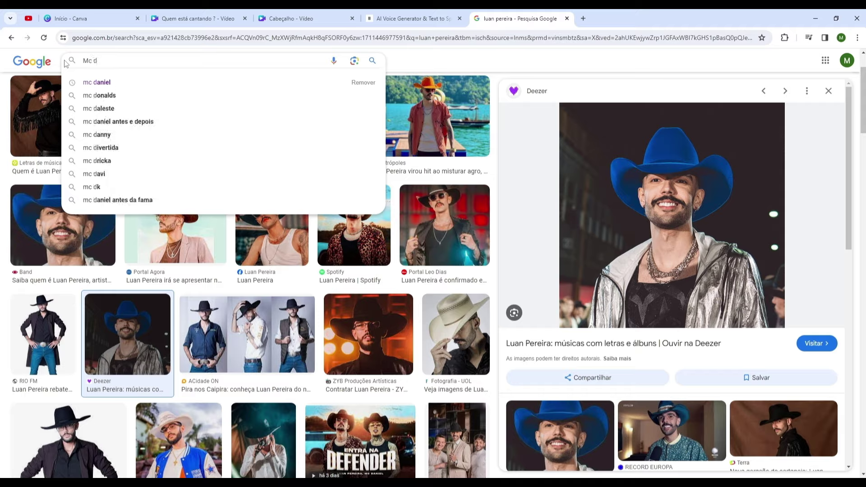
click(97, 82)
Step: Upload the Purepeople photo of MC Daniel to the Canva uploads and close the Google Lens search box
click(337, 116)
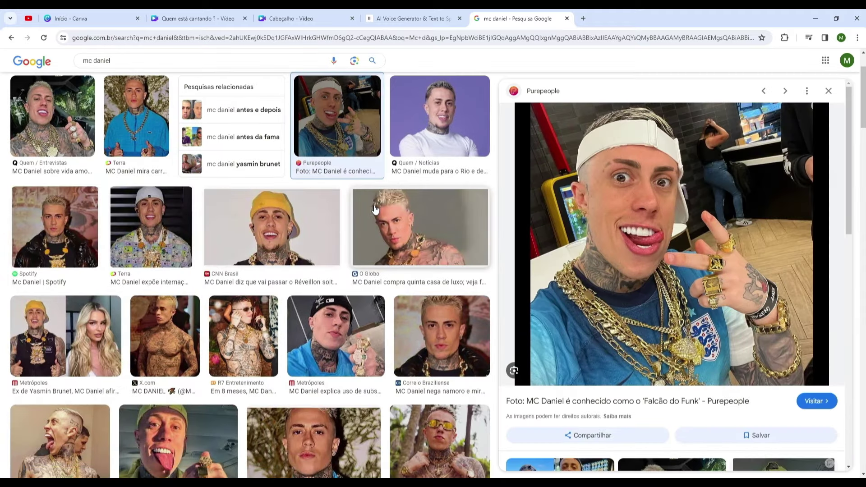
drag(375, 209, 131, 204)
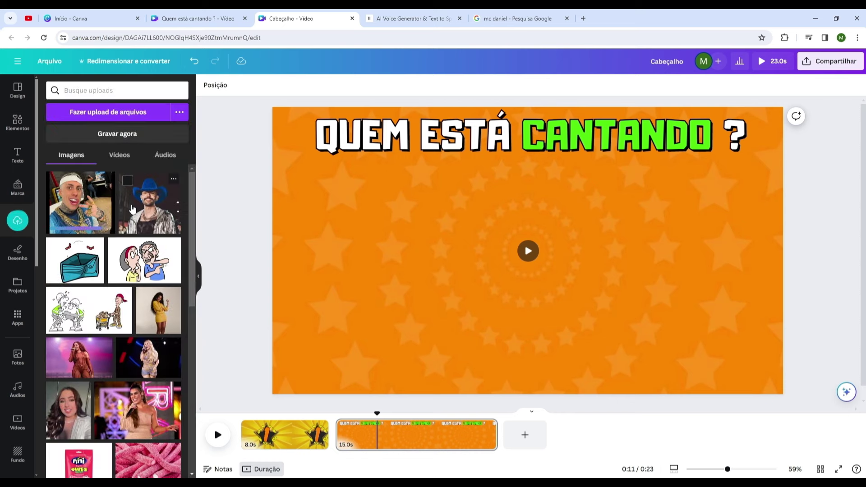
click(489, 20)
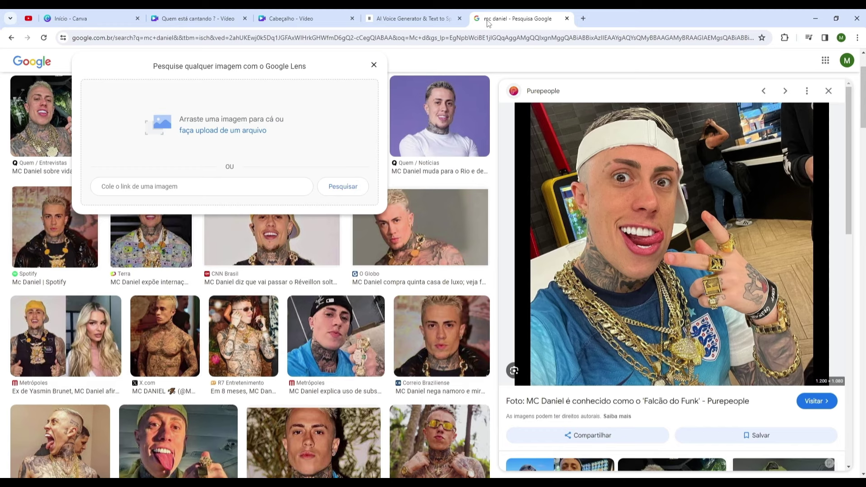
click(374, 64)
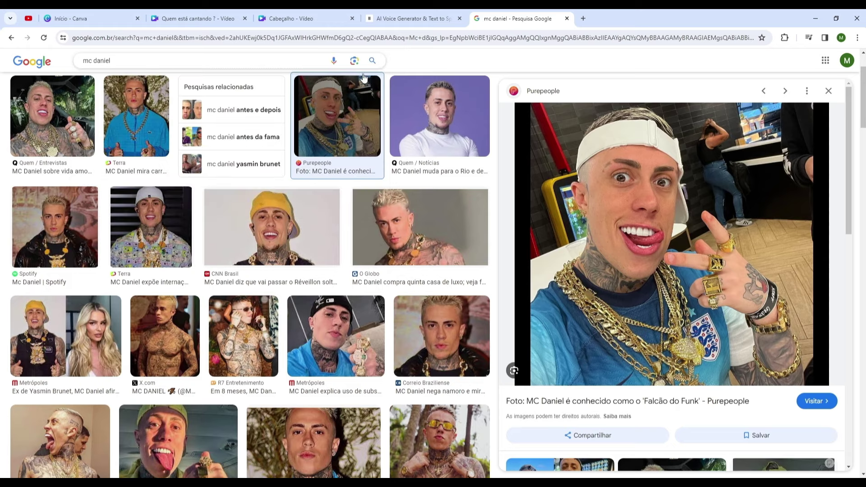
Step: Back in Canva, search the elements for "comic background" and insert the blue sunburst graphic on the orange page
click(276, 10)
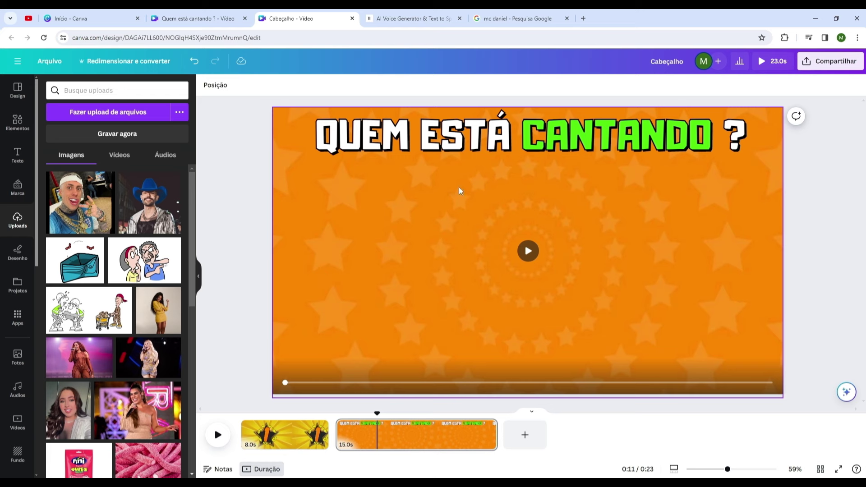
click(18, 123)
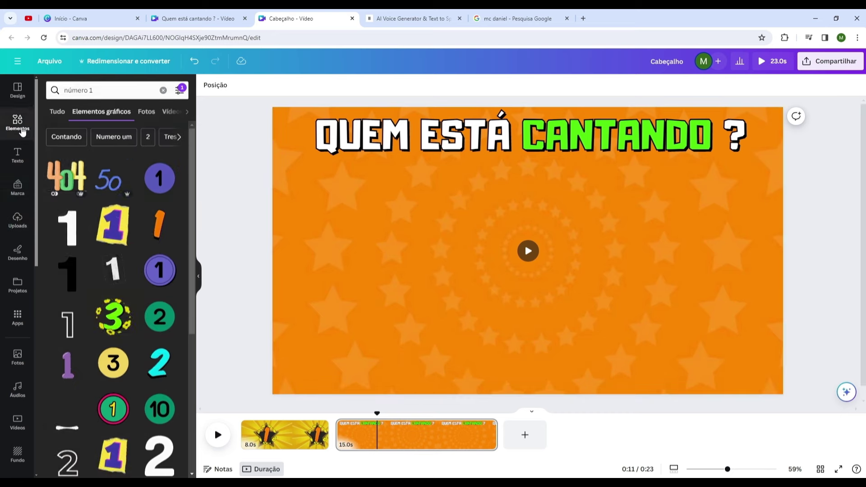
click(163, 90)
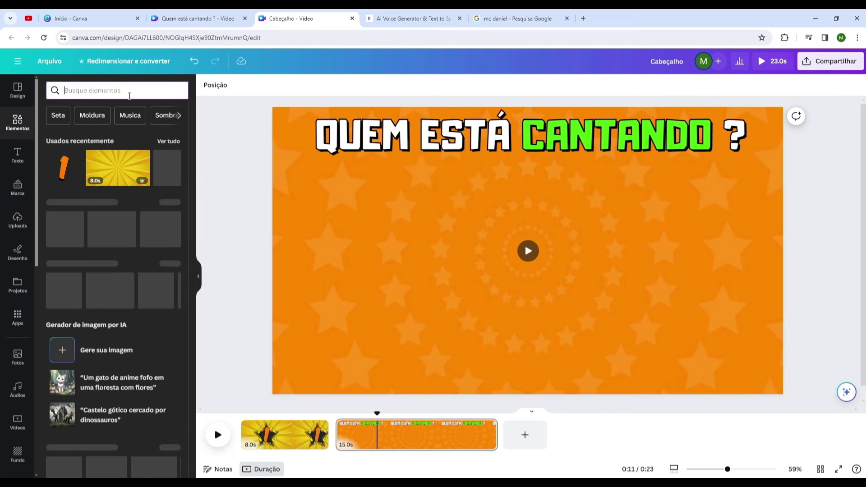
text(co)
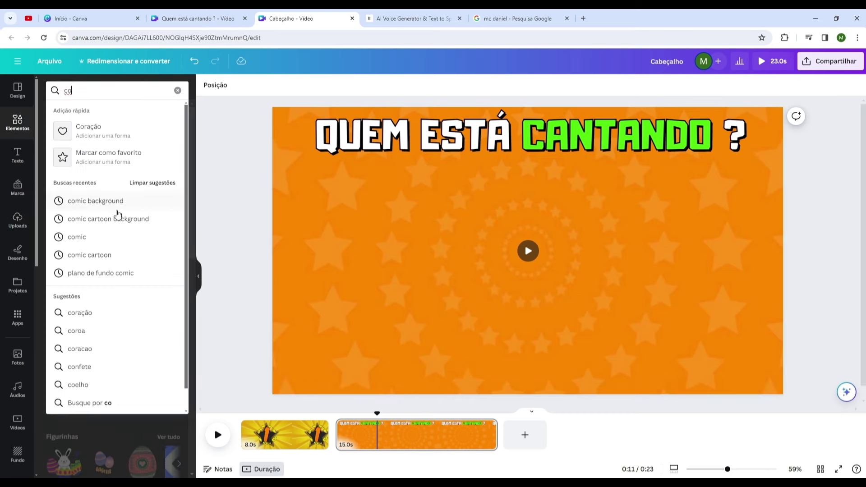
click(117, 210)
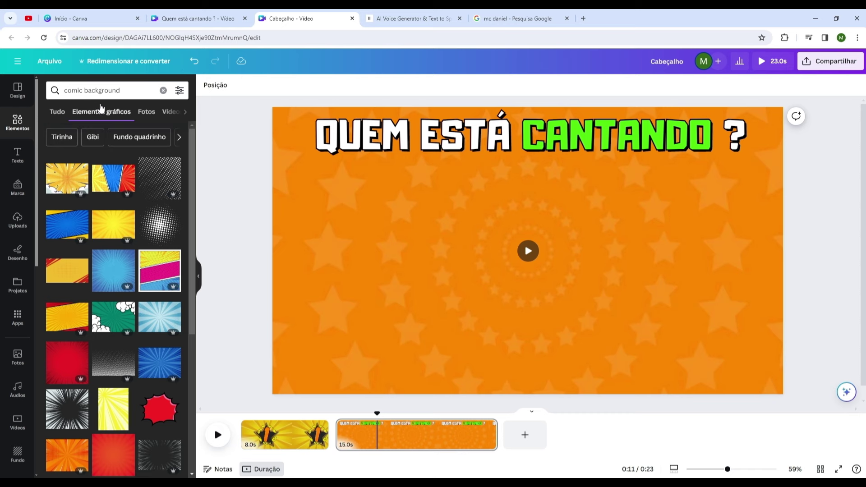
click(159, 364)
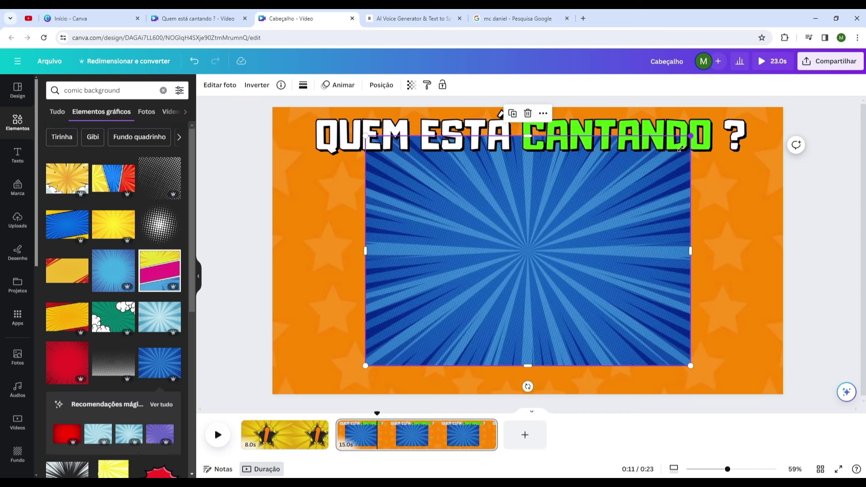
Step: Shrink and crop the blue sunburst graphic into a small, nearly square tile
drag(680, 149, 571, 219)
drag(570, 291, 515, 293)
drag(366, 294, 397, 293)
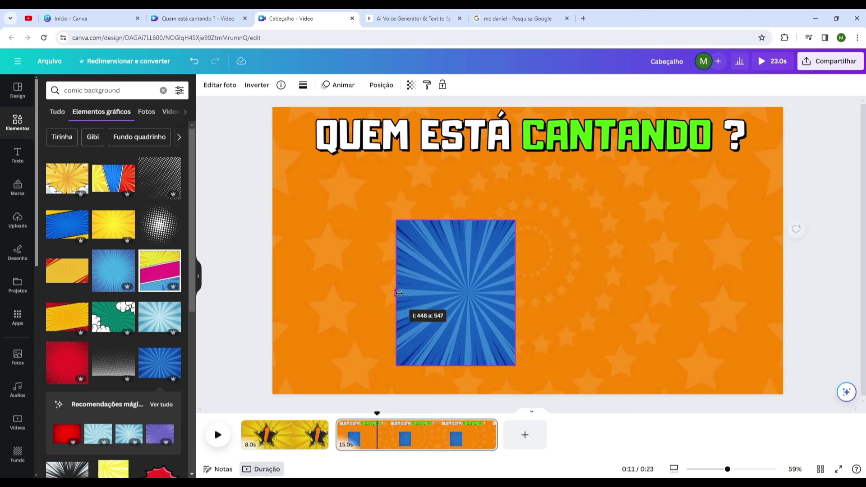
drag(366, 219, 467, 216)
Step: Duplicate the blue tile into an evenly spaced grid of two rows with four tiles each
click(454, 151)
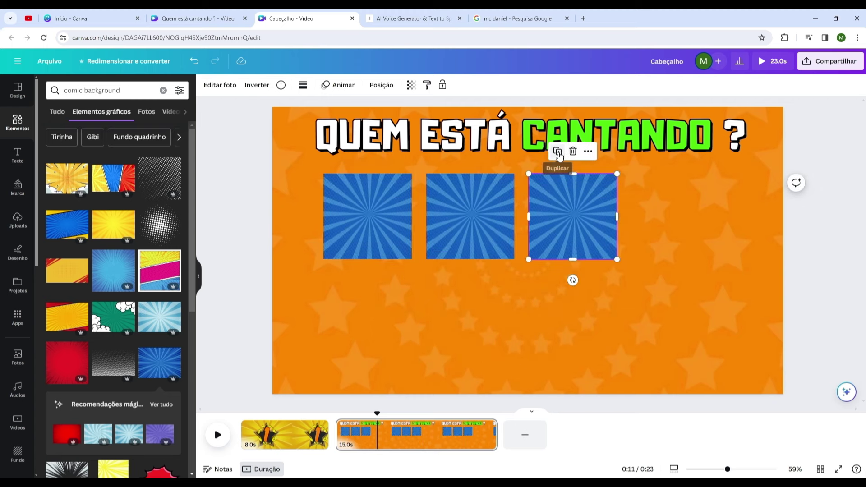
click(558, 151)
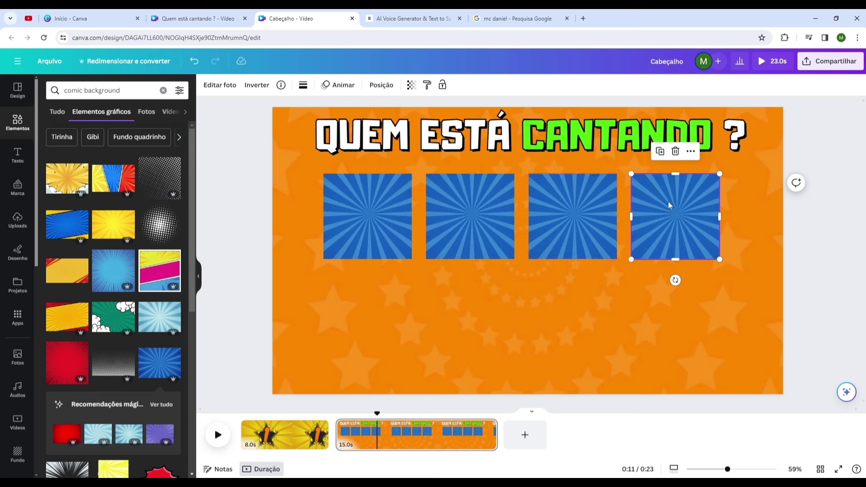
key(ctrl+d)
key(ctrl+d)
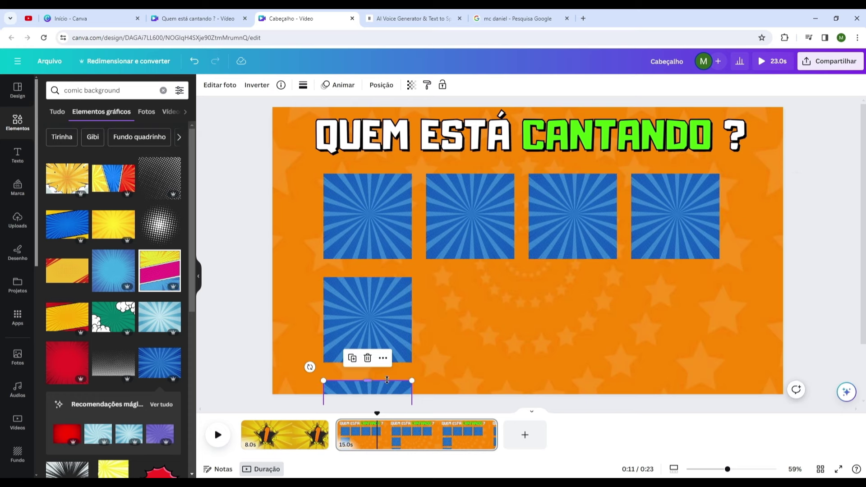
drag(390, 385, 495, 287)
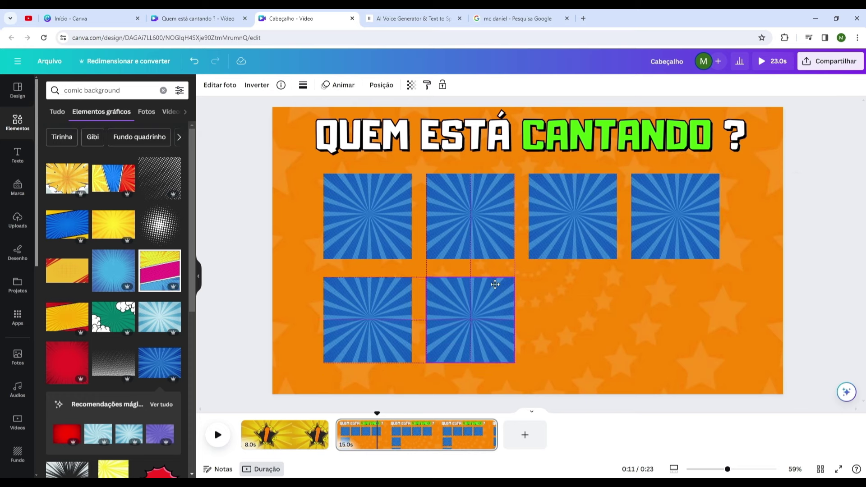
click(454, 255)
click(557, 255)
Step: Give the first tile of the upper row a solid border with thickness 10 and rounded corners
click(361, 204)
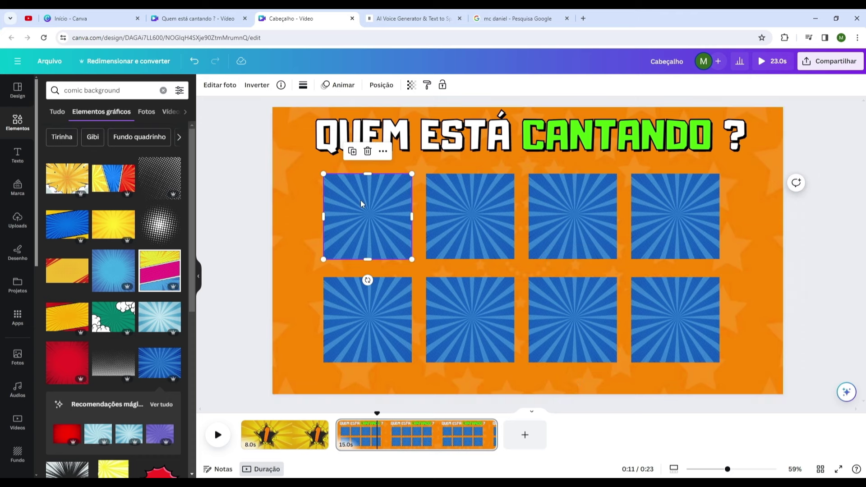
click(303, 86)
click(344, 111)
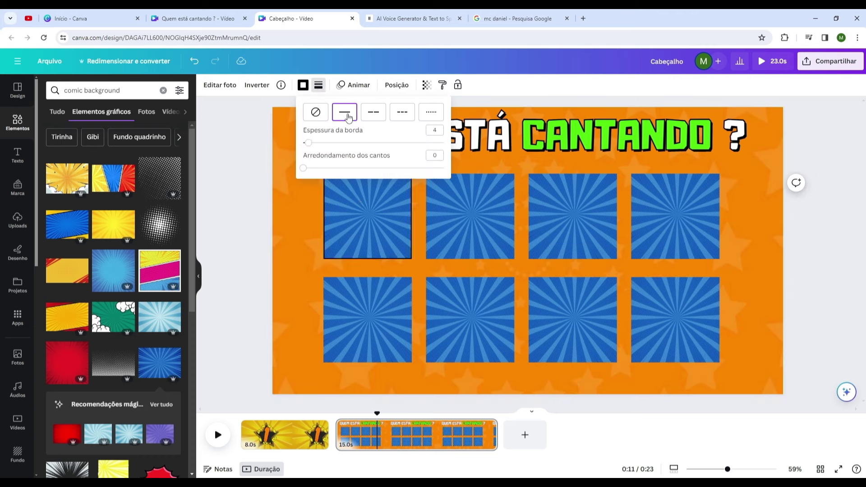
click(436, 130)
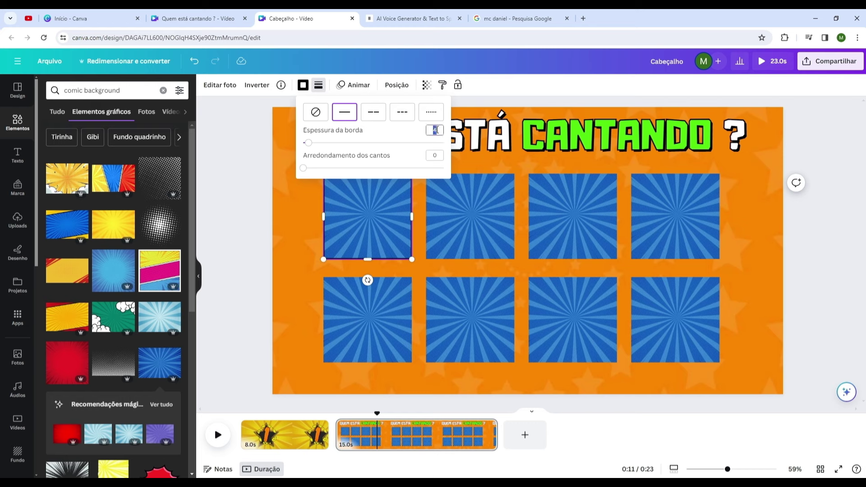
text(10)
key(Return)
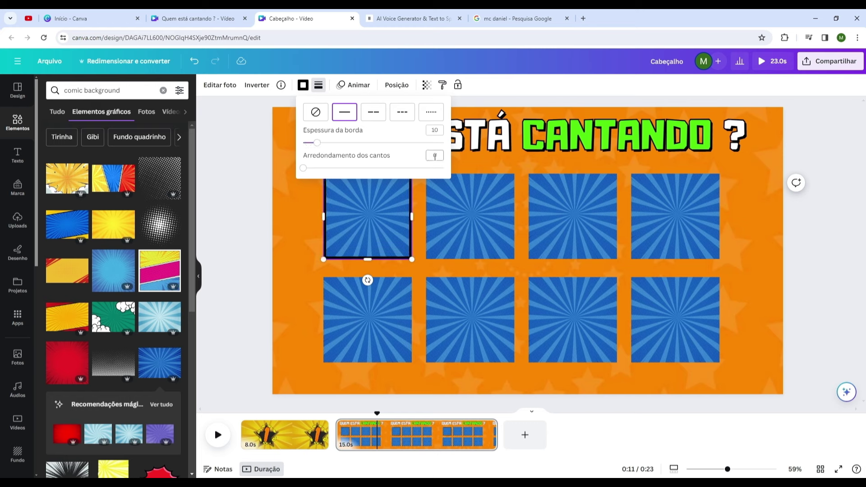
click(440, 155)
key(Return)
Step: Set the first tile's border colour to white (#ffffff)
click(303, 85)
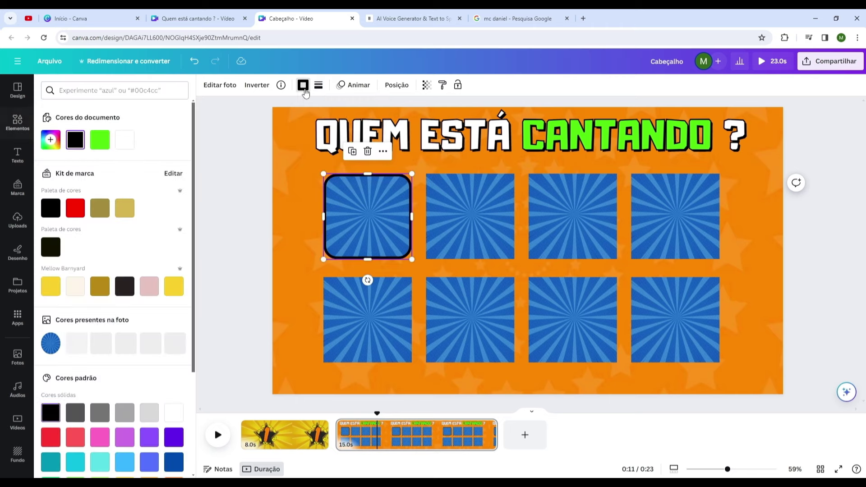
click(125, 141)
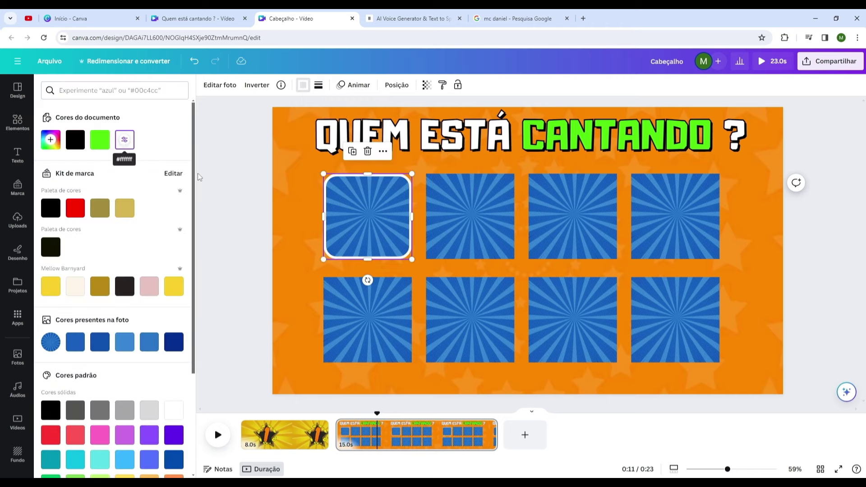
click(306, 183)
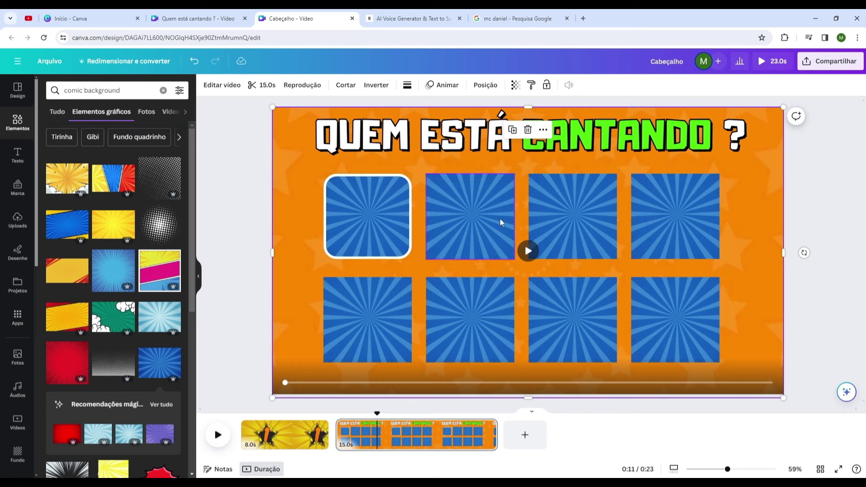
Step: Give the second tile of the upper row a solid white border with thickness 10 and rounded corners
click(479, 210)
click(303, 85)
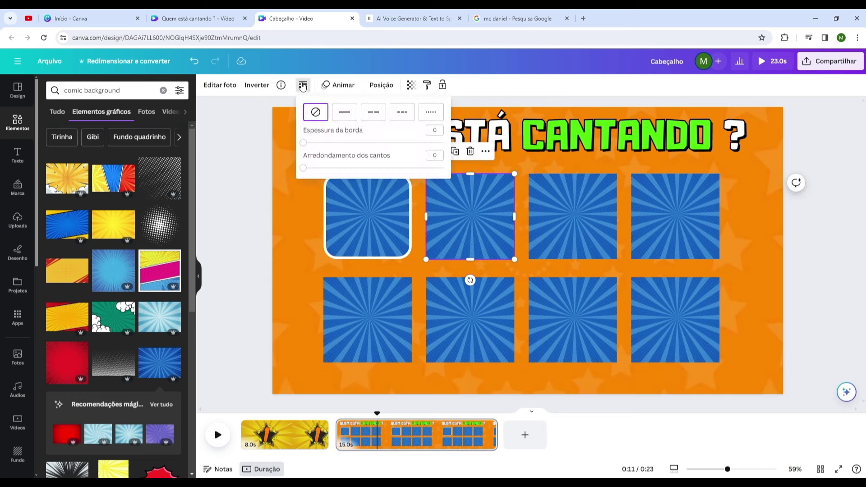
click(344, 112)
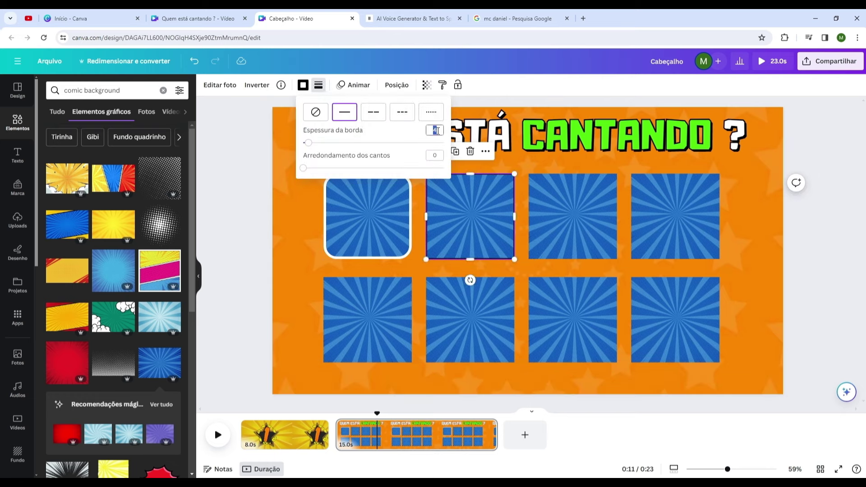
text(10)
click(435, 155)
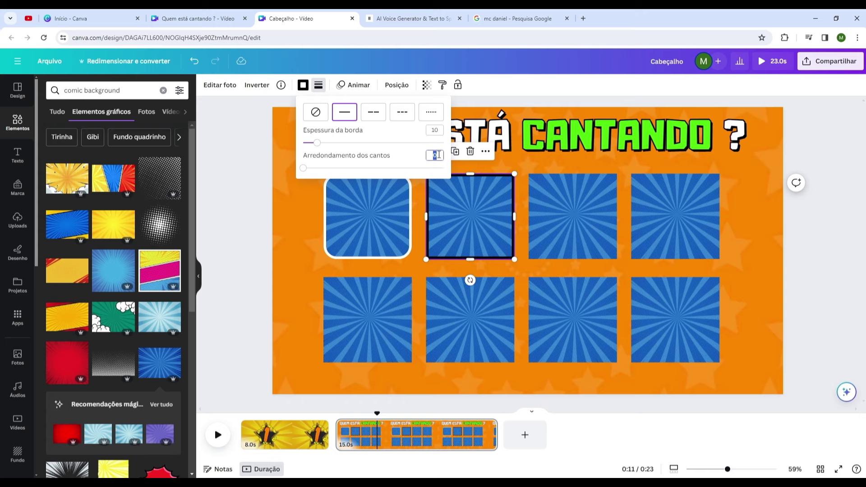
click(303, 85)
click(121, 140)
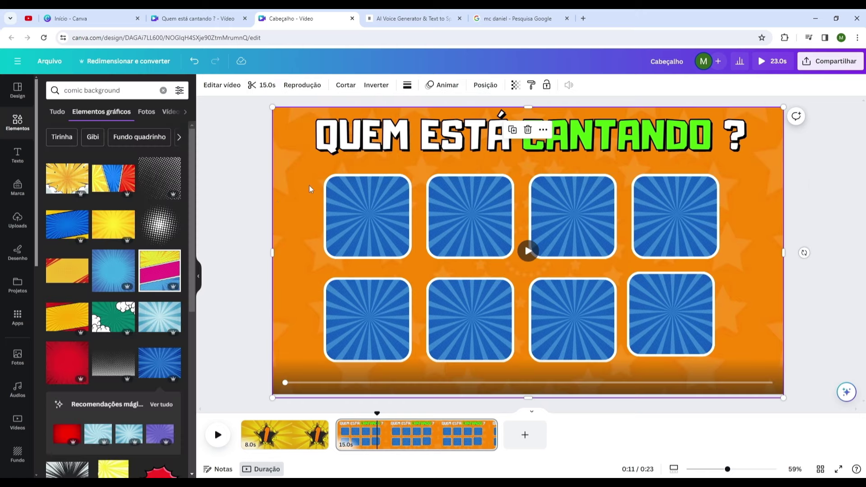
Step: Insert the uploaded photo of the singer with the white headband and cut the singer out of the background
click(17, 221)
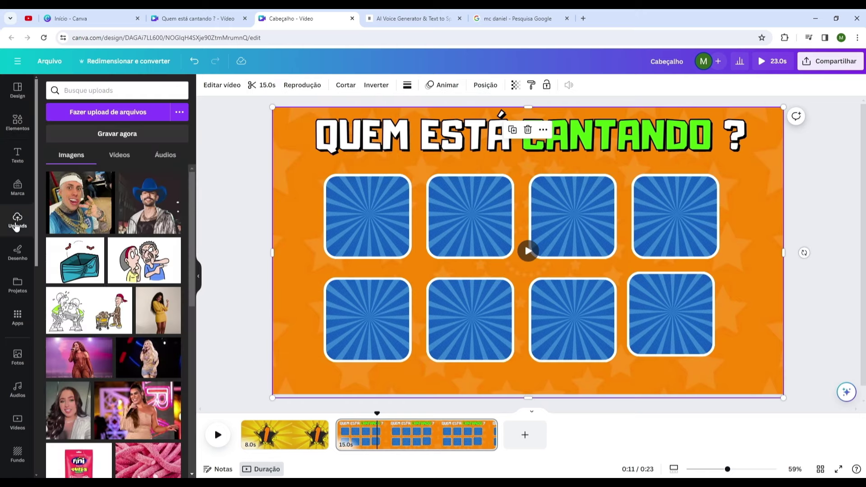
click(88, 202)
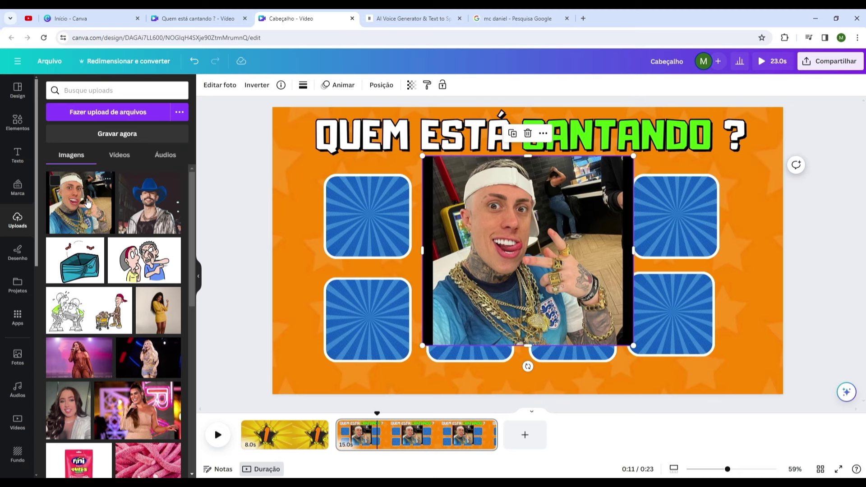
click(219, 85)
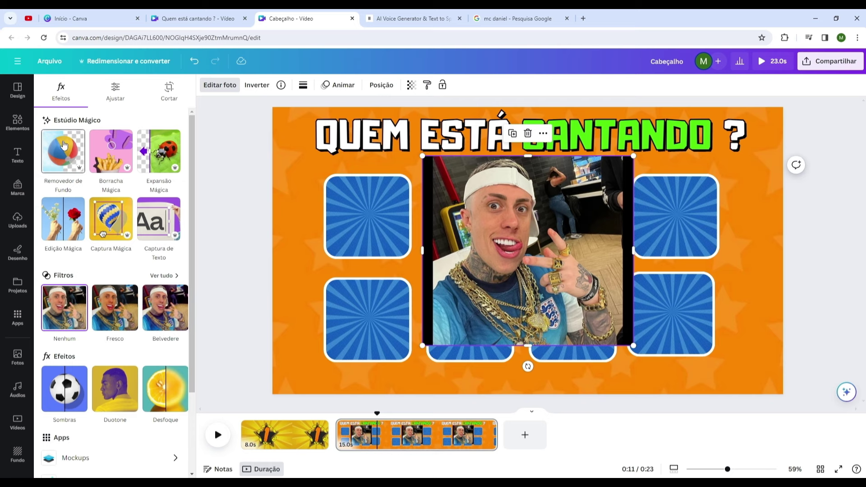
click(108, 230)
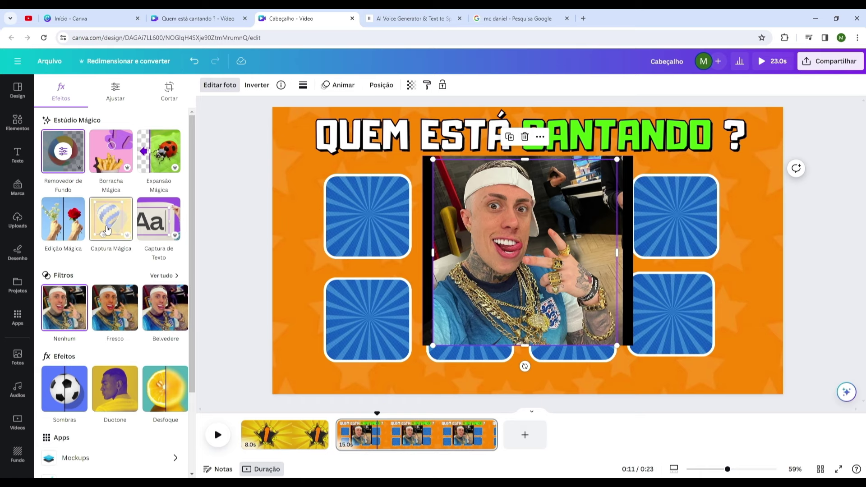
click(107, 230)
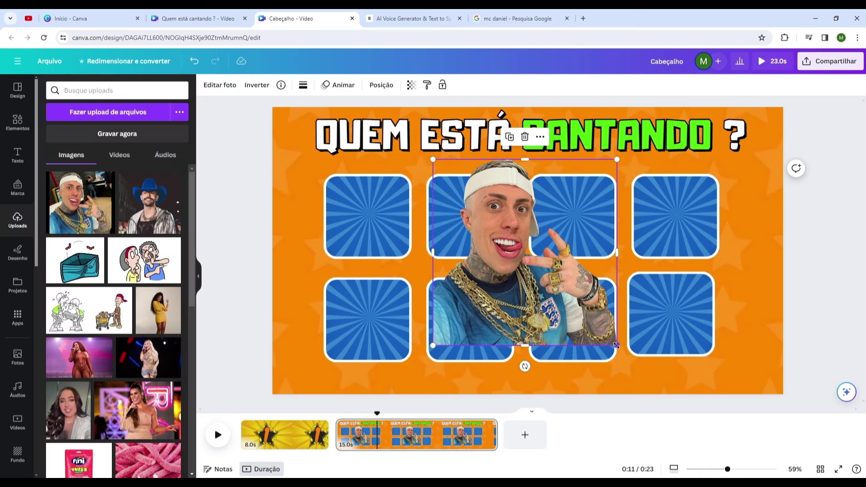
Step: Shrink the headband singer's cut-out, place it over the first upper tile and crop it to the tile's lower and side edges
drag(583, 321, 532, 276)
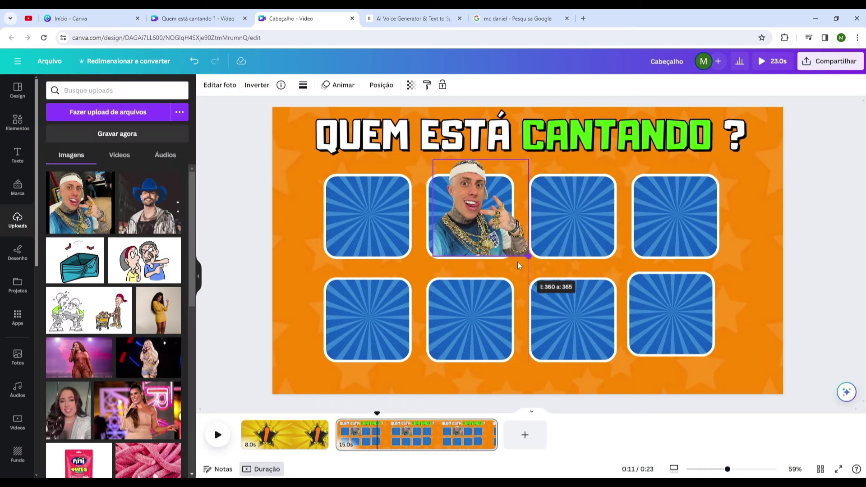
drag(471, 239, 368, 226)
drag(420, 156, 442, 148)
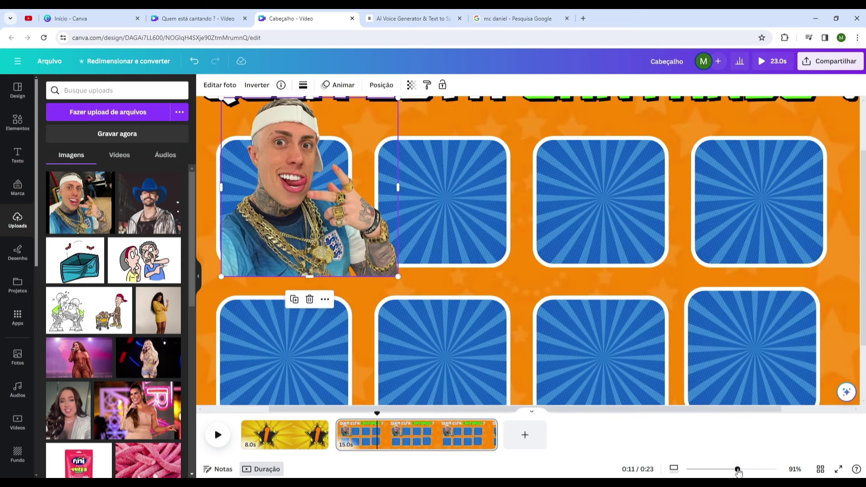
scroll(645, 446, up, 3)
scroll(638, 409, left, 2)
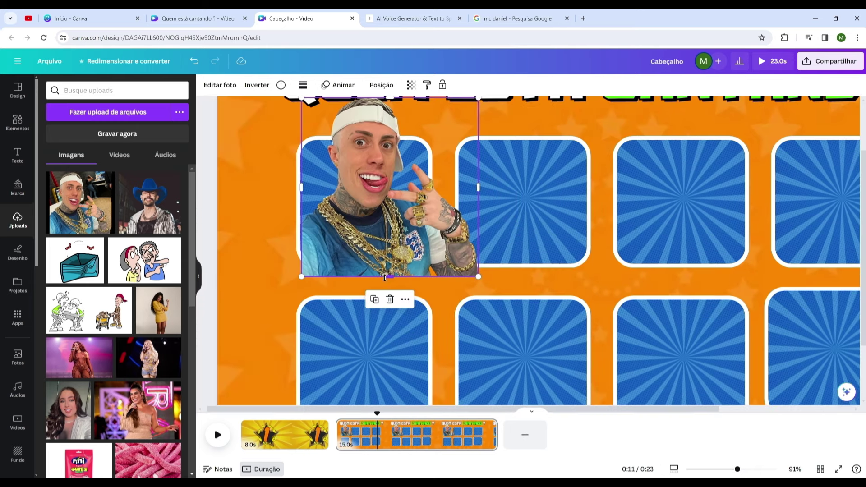
drag(388, 276, 389, 264)
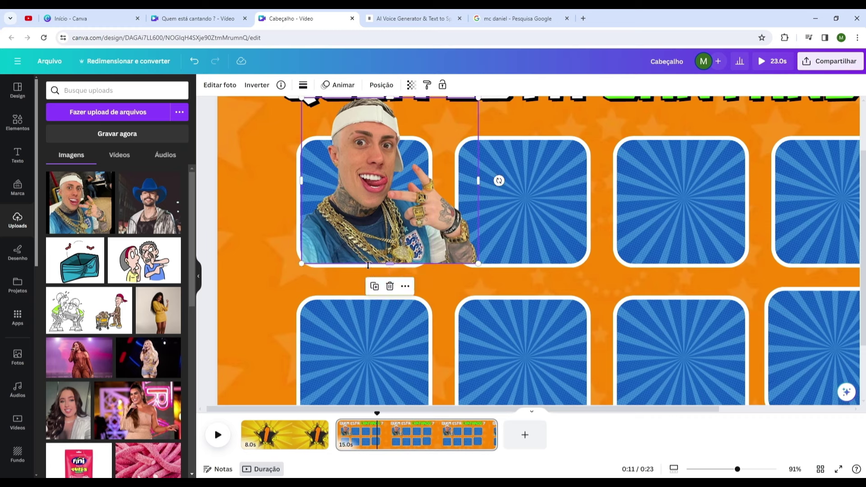
drag(477, 181, 429, 184)
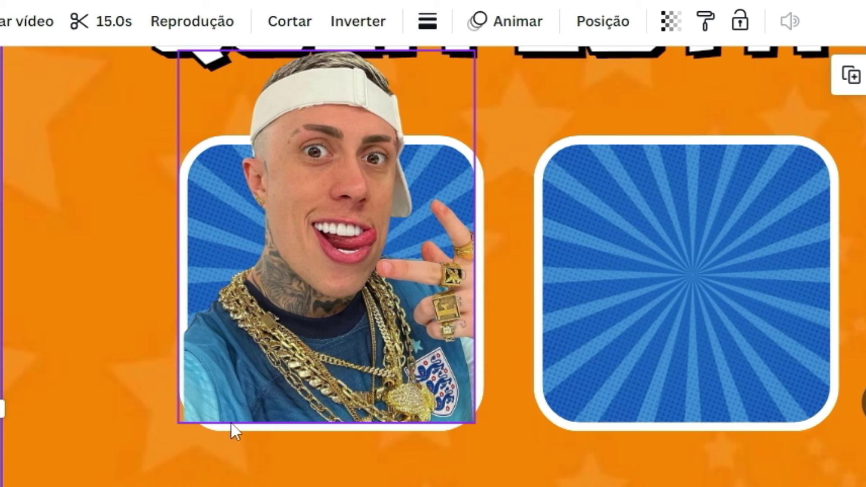
Step: Set the headband singer photo's corner rounding to 38 to match the first tile's corners
click(341, 338)
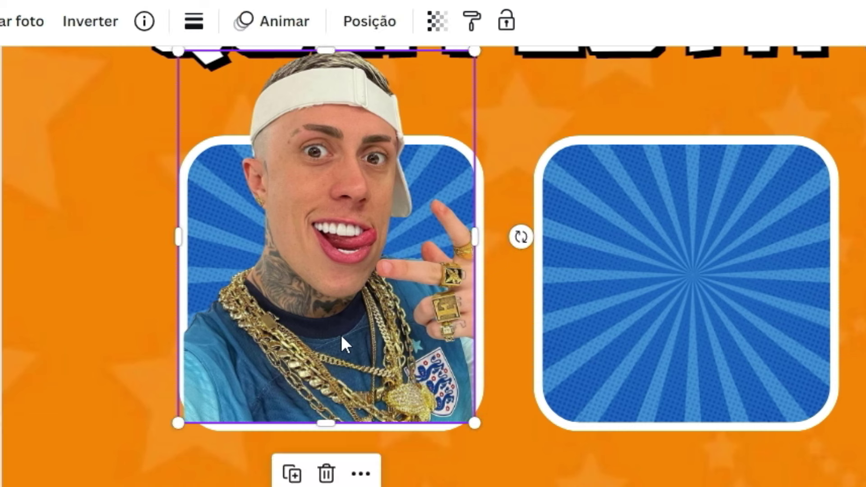
click(193, 21)
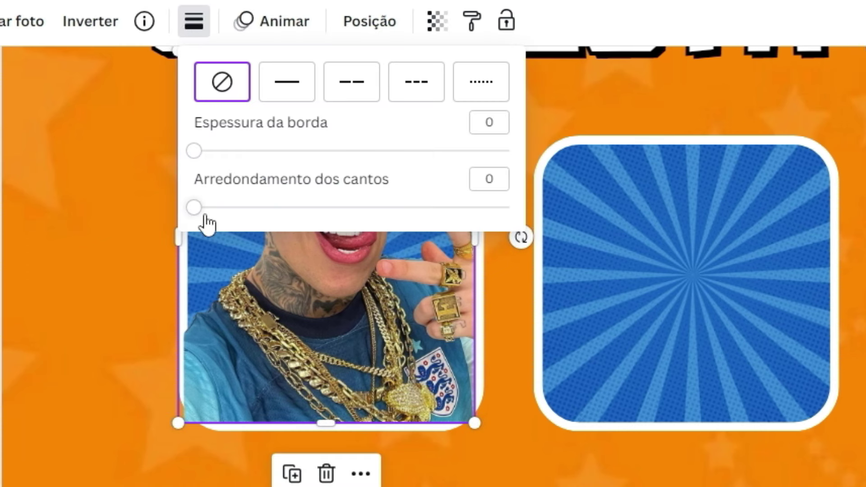
drag(195, 209, 316, 208)
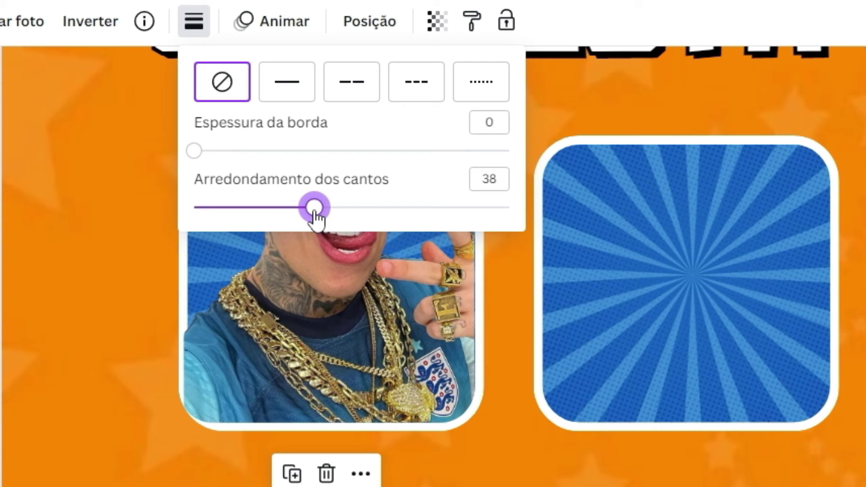
click(84, 321)
click(321, 361)
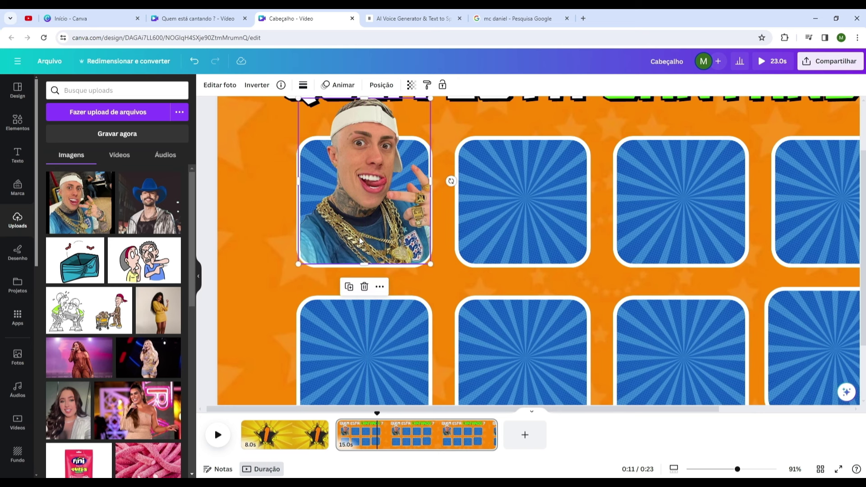
click(289, 226)
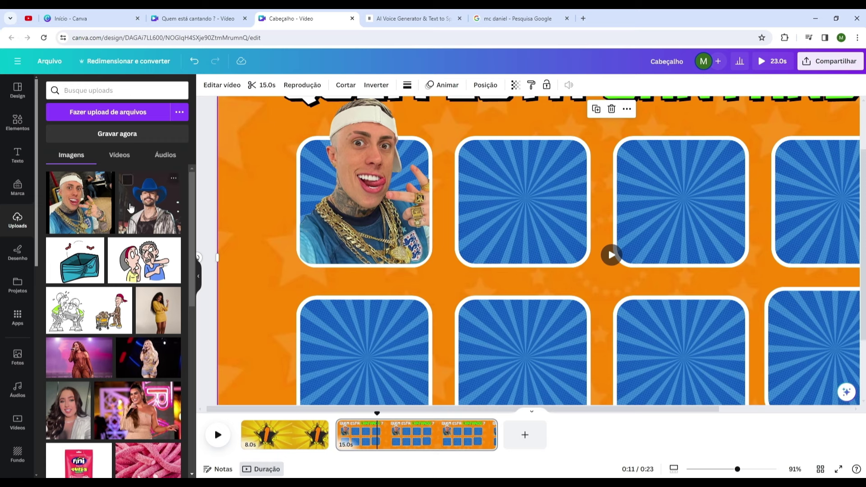
Step: Insert the uploaded photo of the singer with the blue cowboy hat and cut the singer out of the background
click(149, 212)
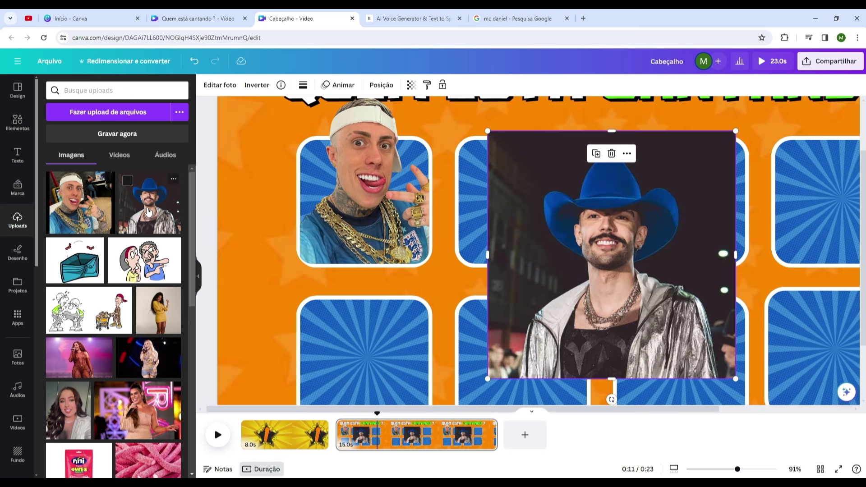
click(219, 85)
click(120, 220)
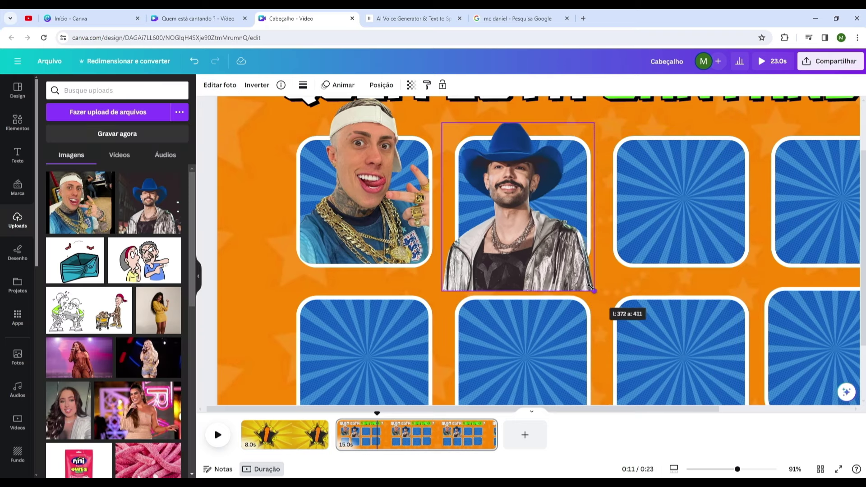
Step: Resize the cowboy hat singer's cut-out over the second upper tile and crop it to the tile's lower and side edges
drag(512, 233, 503, 225)
scroll(524, 252, up, 1)
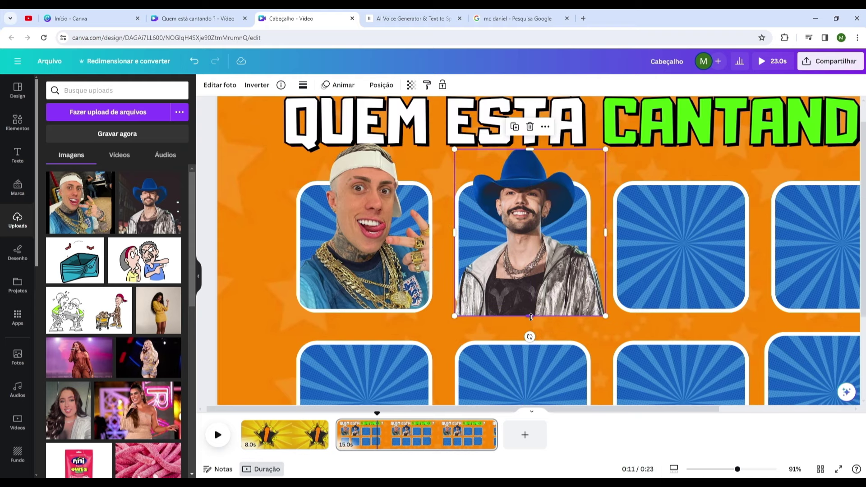
drag(526, 317, 533, 307)
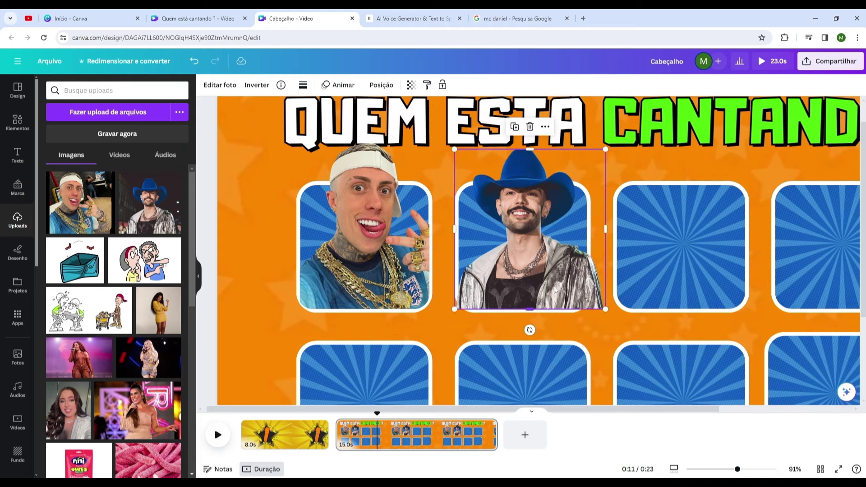
drag(604, 230, 588, 230)
Step: Round the corners of the cowboy hat singer's photo to match the second tile
click(303, 84)
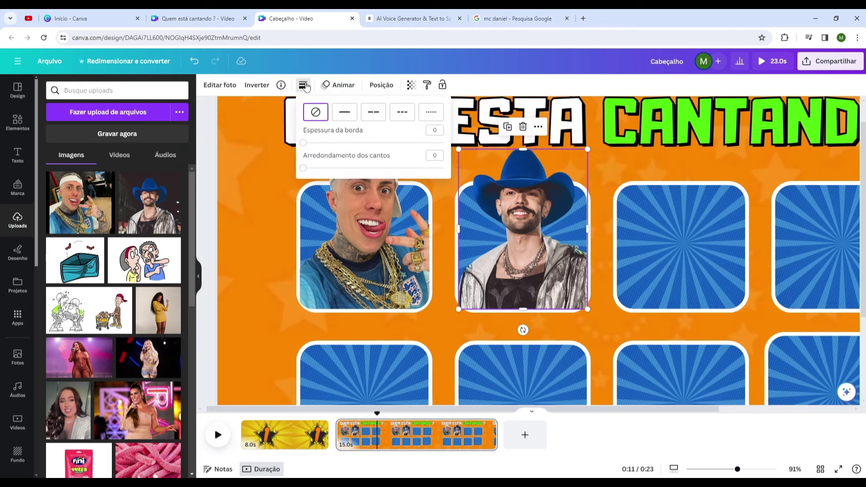
drag(303, 168, 357, 179)
click(207, 169)
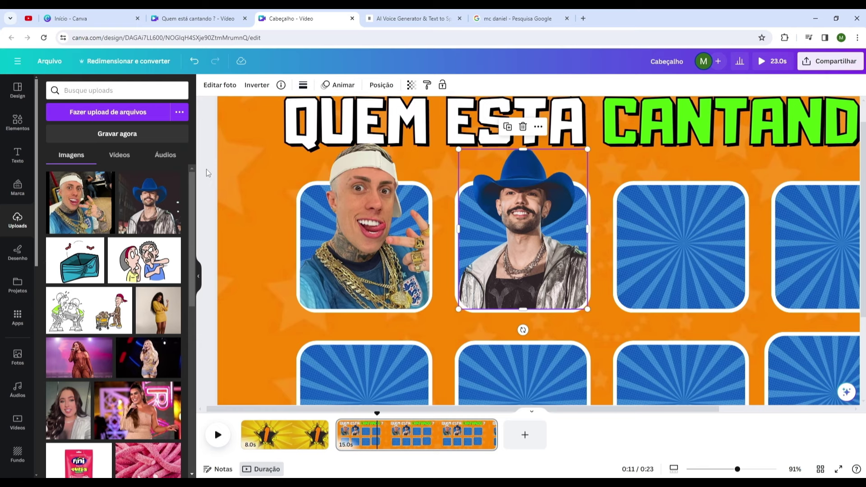
click(206, 169)
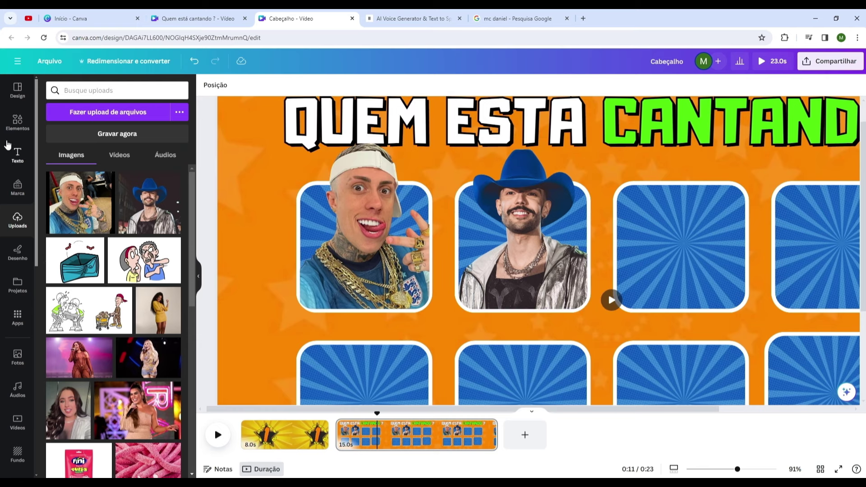
Step: Add a small red circle shape over the lower-left corner of the first tile
click(17, 122)
click(162, 90)
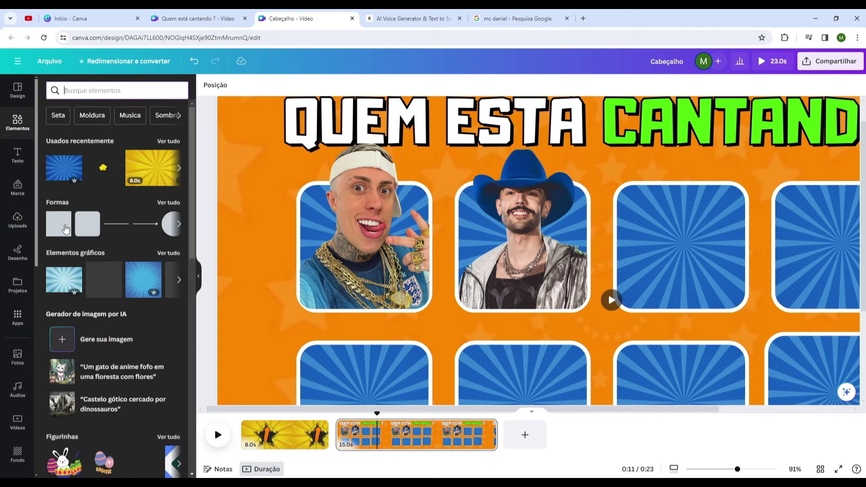
click(170, 203)
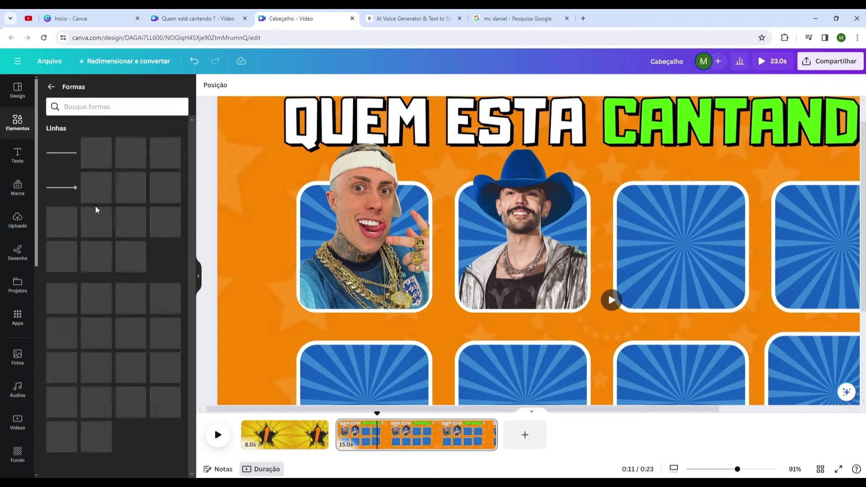
click(130, 312)
drag(654, 333, 308, 298)
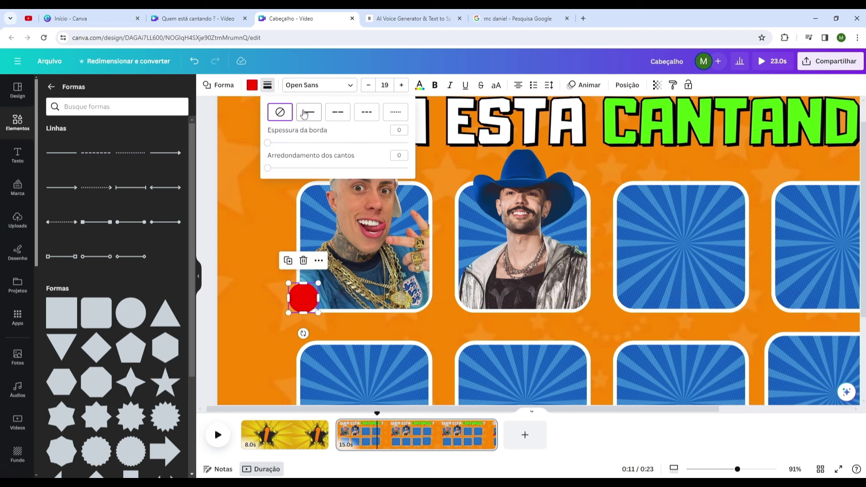
Step: Give the red circle a solid white border with thickness 8
click(304, 114)
click(395, 132)
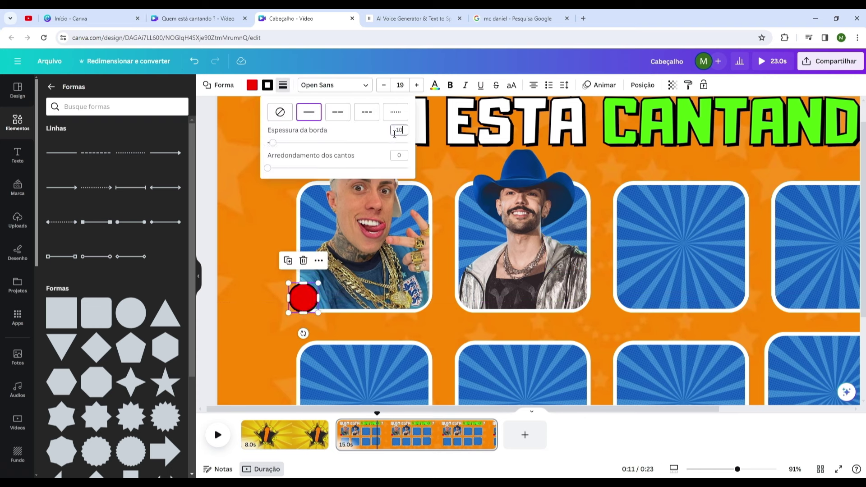
key(Return)
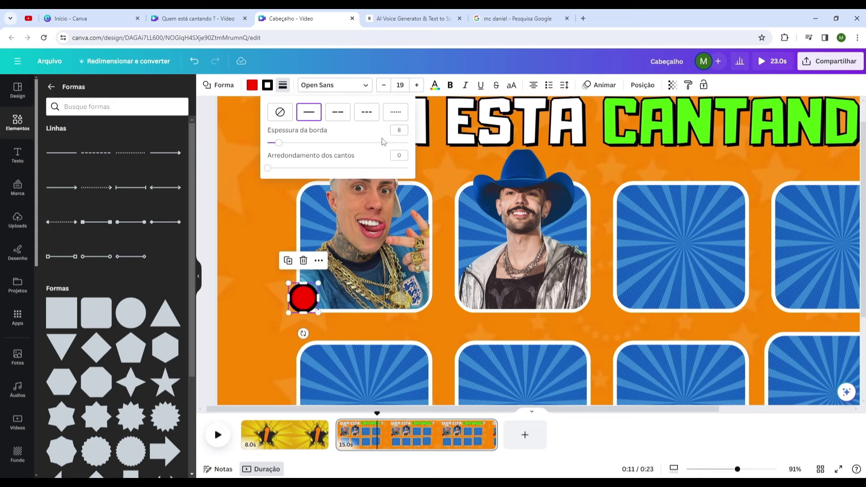
click(267, 85)
click(147, 139)
Step: Add a heading text reading "1" and centre it on the red circle
click(18, 156)
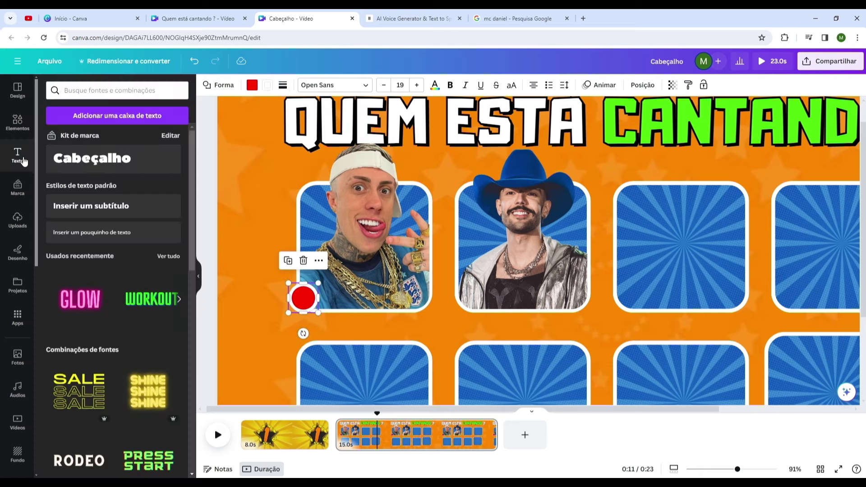
drag(109, 165, 563, 261)
key(BackSpace)
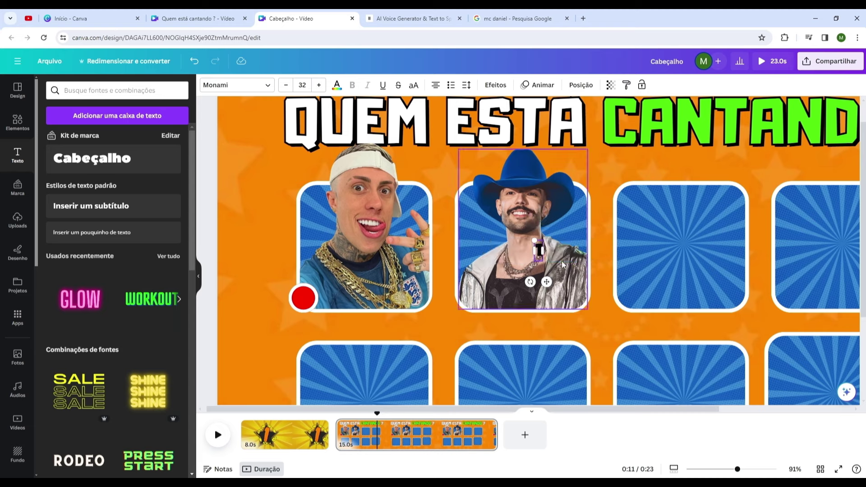
drag(539, 250, 303, 298)
Step: Set the number's font to Adumu Regular and its text colour to white (#ffffff)
click(237, 85)
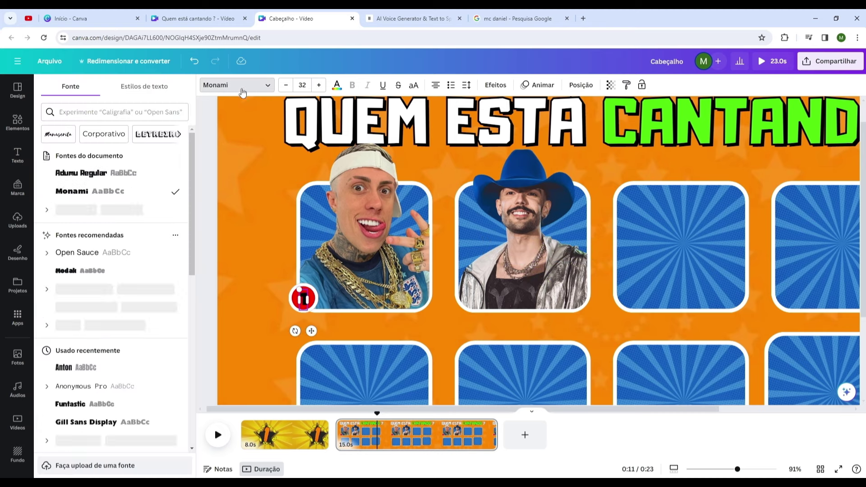
click(81, 173)
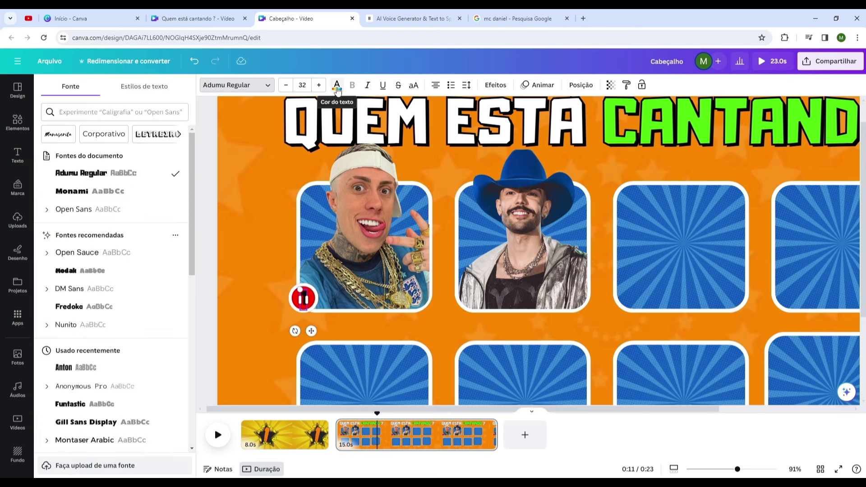
click(337, 87)
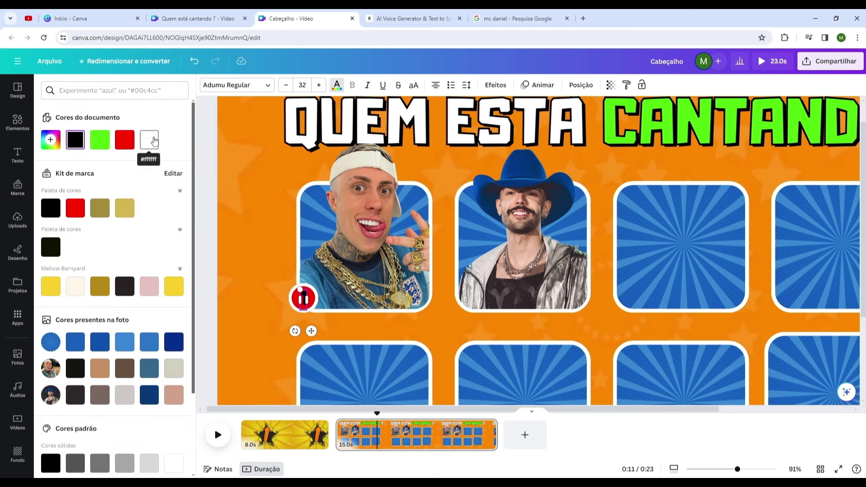
Step: Apply the Contorno effect in black to the number and select it together with the red circle
click(496, 86)
click(162, 212)
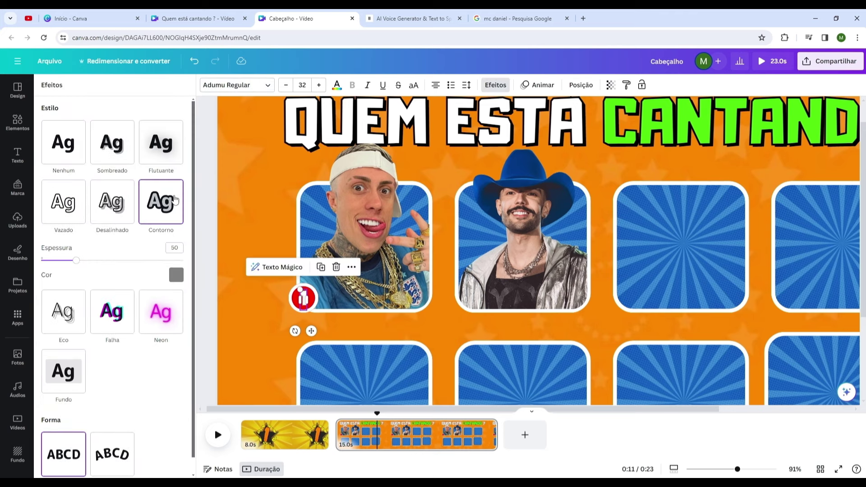
click(177, 276)
click(75, 322)
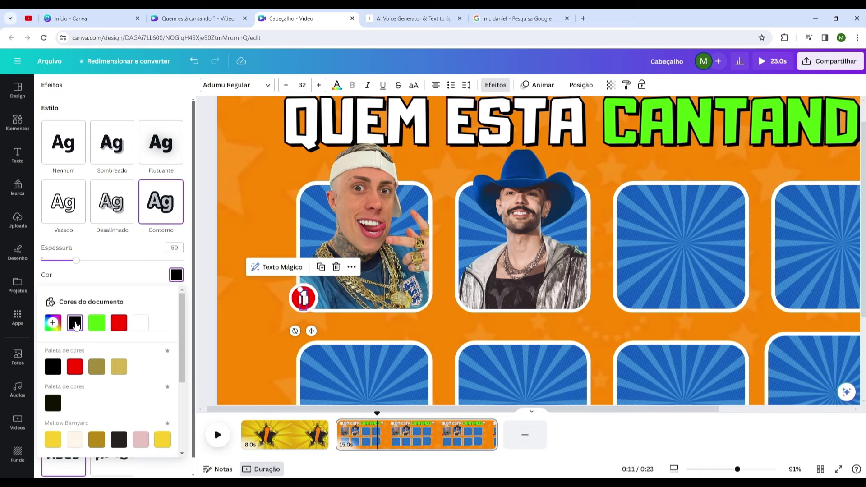
click(311, 300)
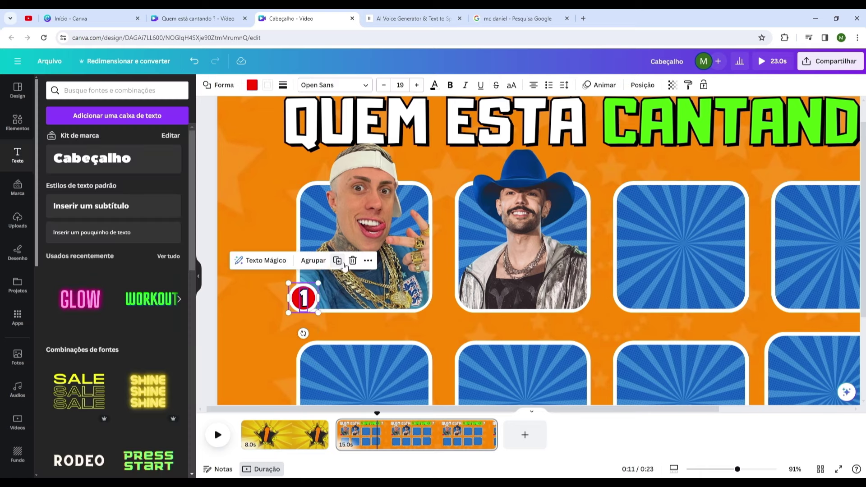
Step: Duplicate the "1" badge, place the copy on the lower-left corner of the second singer's tile and change its number to 2
click(338, 259)
drag(310, 305, 470, 296)
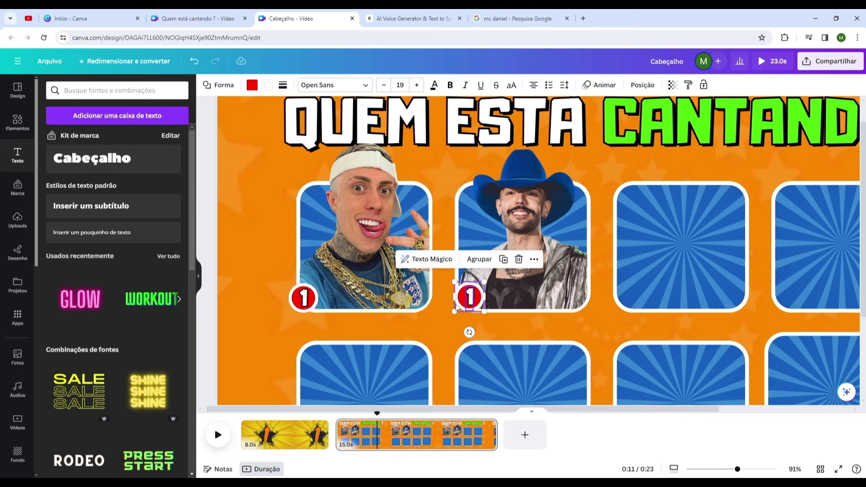
click(457, 306)
double_click(469, 296)
text(2)
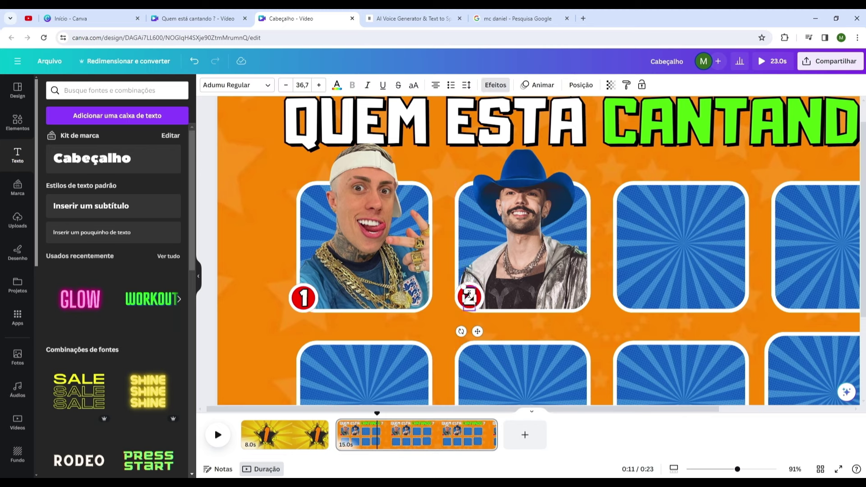
Step: Duplicate the "2" badge onto the lower-left corner of the third tile and change its number to 3
click(462, 307)
click(463, 307)
click(462, 307)
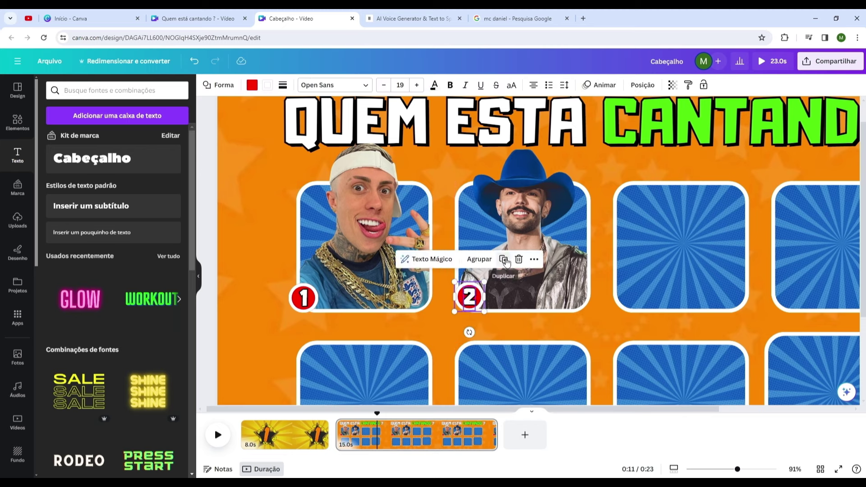
drag(463, 306, 628, 305)
double_click(627, 306)
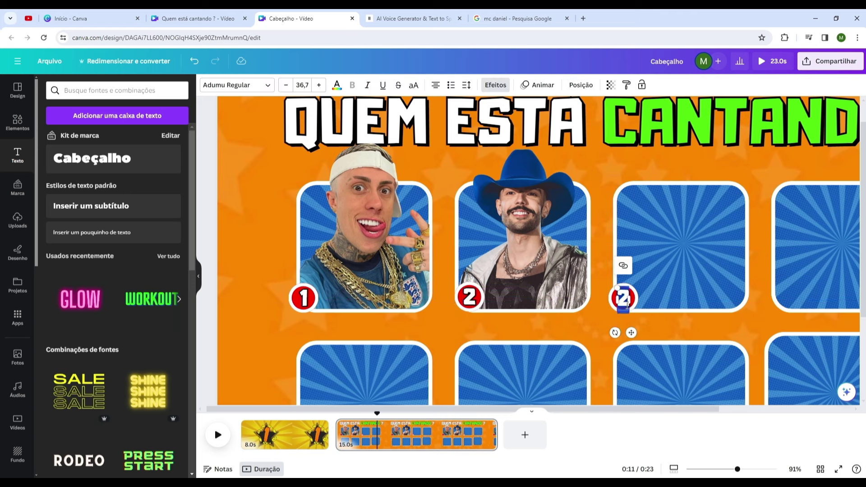
text(3)
click(606, 315)
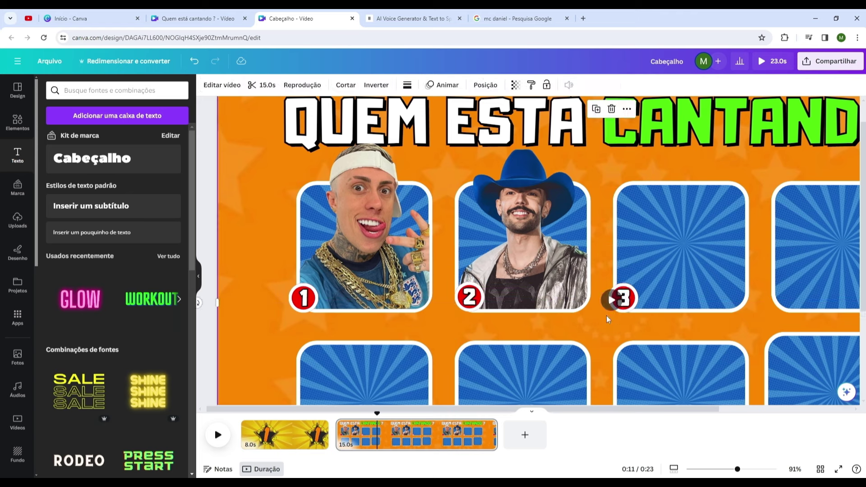
scroll(606, 316, down, 5)
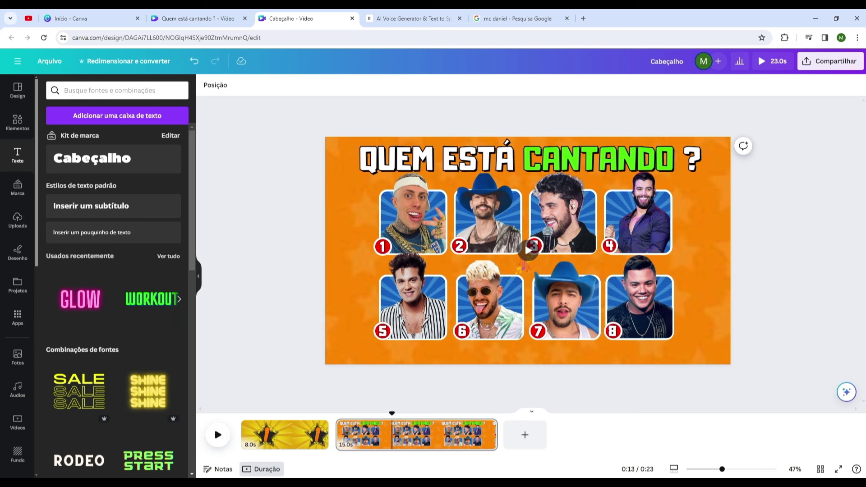
Step: Search the elements for "Música" and filter the graphics to Animado only
click(9, 118)
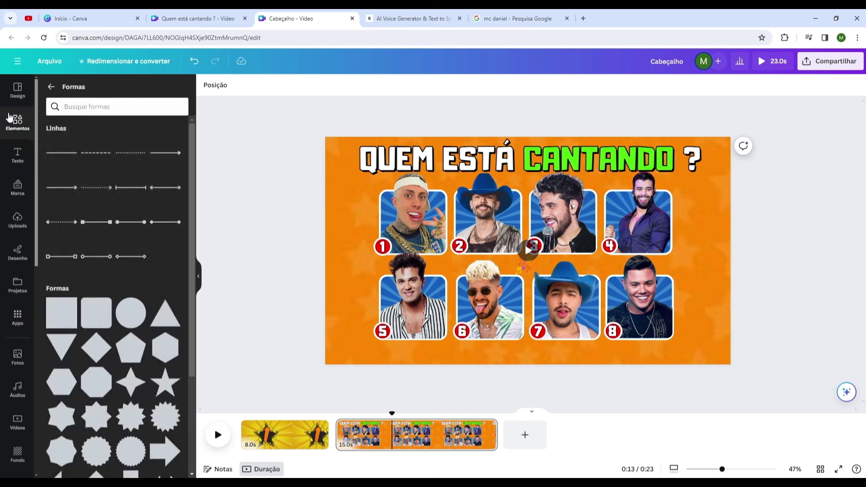
click(92, 92)
text(m)
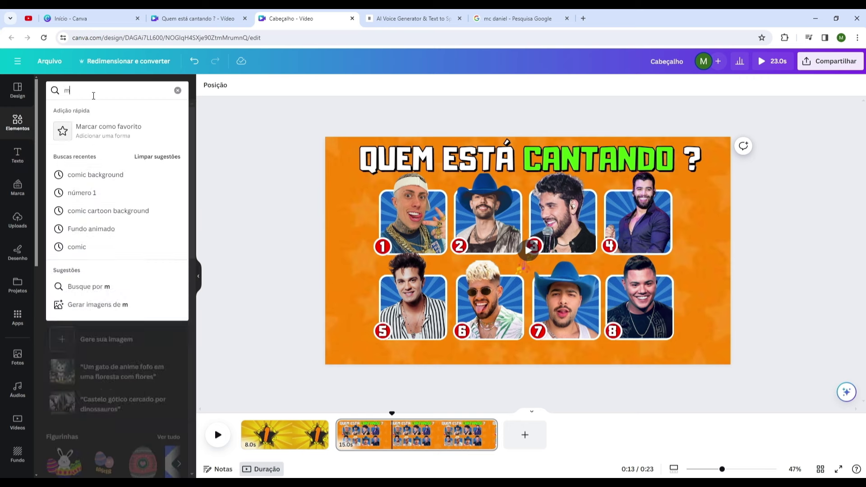
text(úsica)
key(Return)
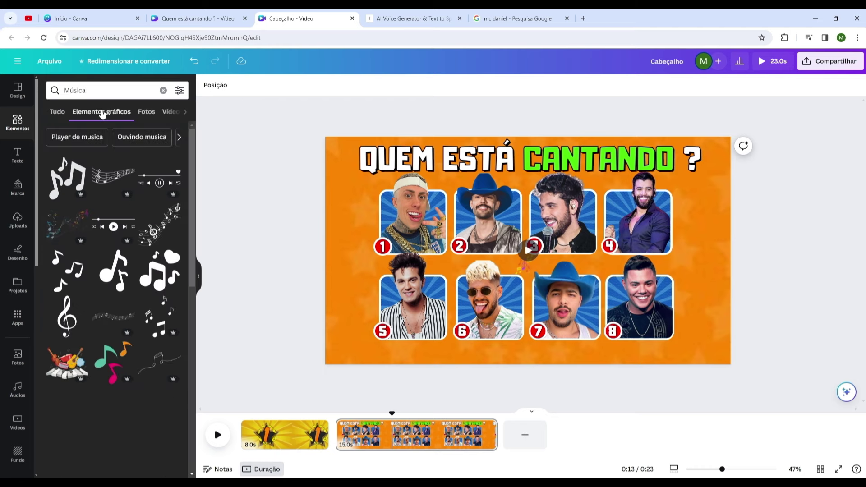
click(180, 92)
click(58, 262)
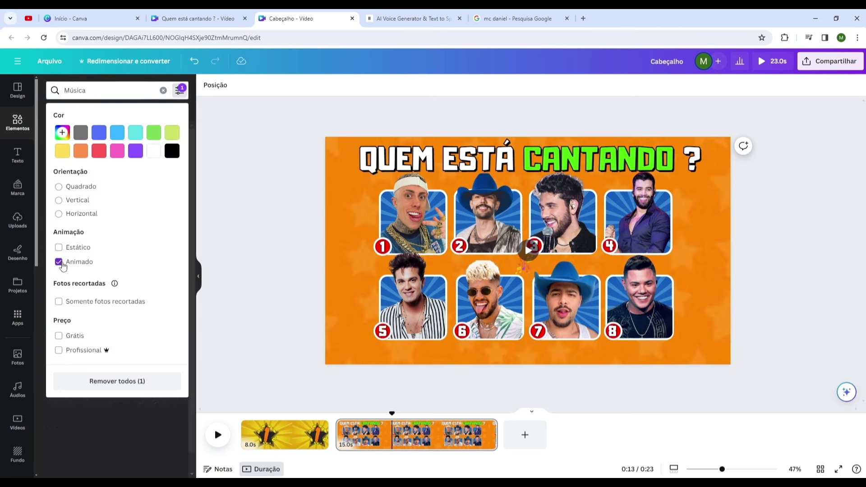
Step: Add the purple, red and yellow music notes, shrink and tilt them, and place them beside the first singer's tile
click(160, 231)
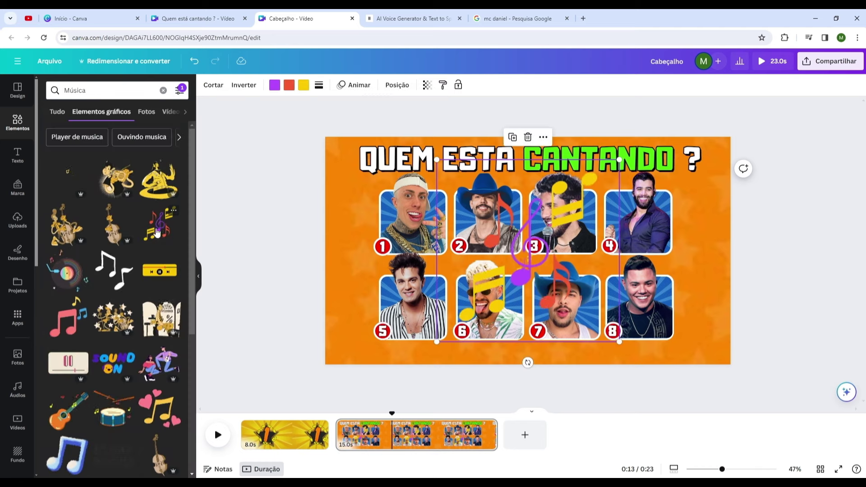
drag(604, 184, 364, 218)
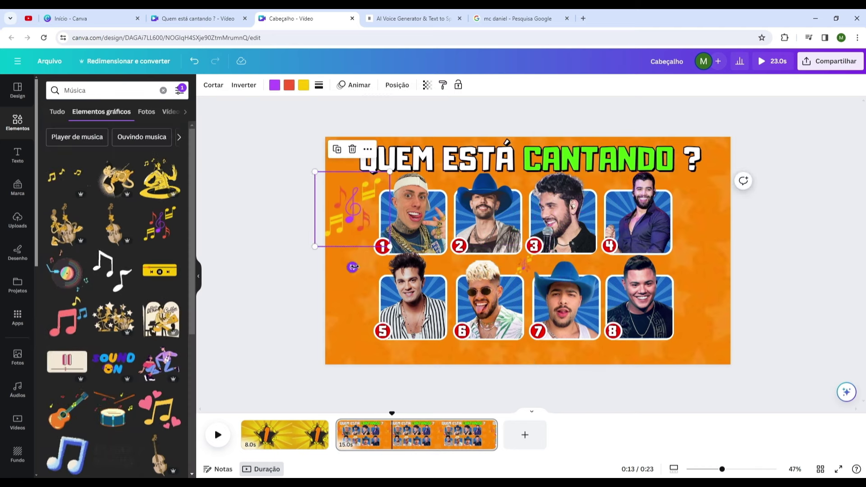
drag(352, 266, 381, 260)
drag(366, 158, 363, 184)
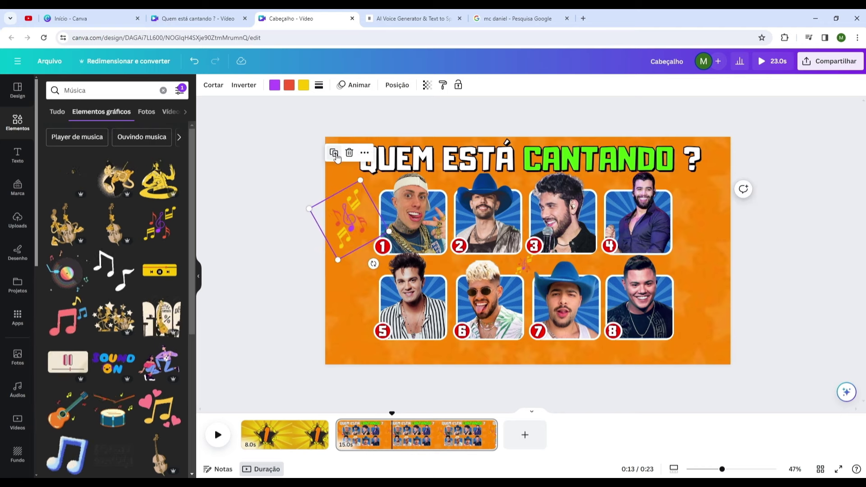
Step: Duplicate the coloured music notes and place rotated copies beside the eighth and fourth singers' tiles
key(ctrl+v)
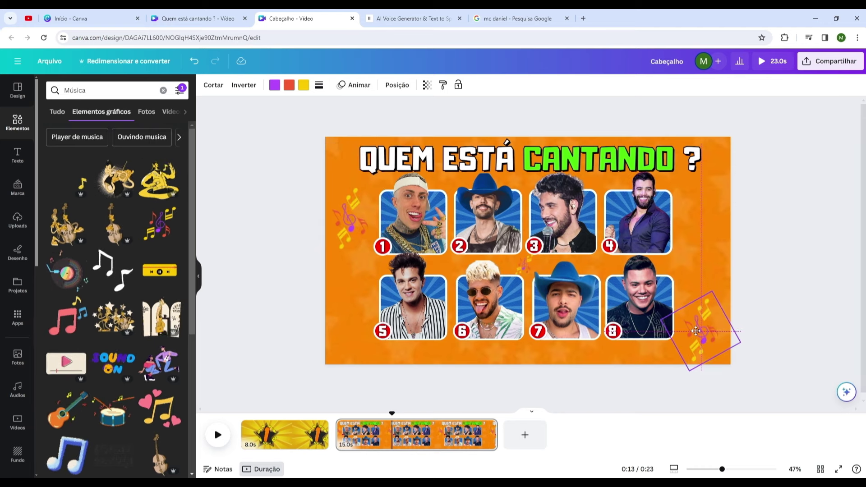
click(685, 266)
drag(694, 327, 701, 197)
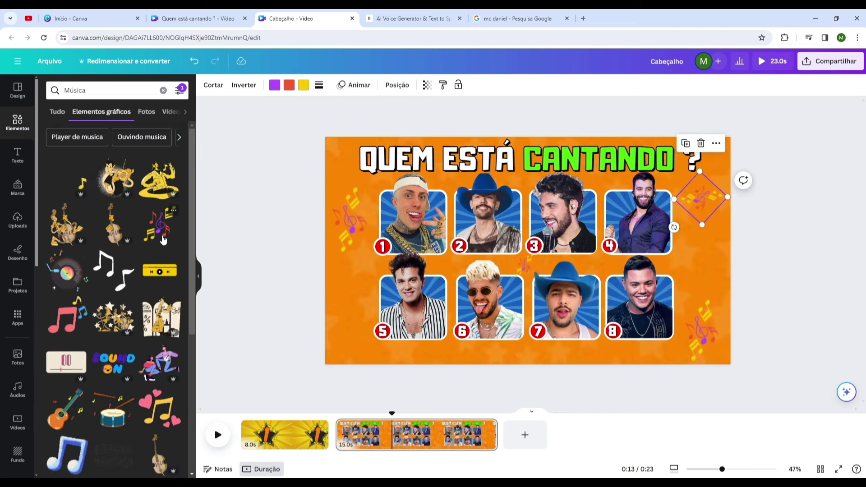
Step: Add the animated pink and blue music notes, shrink them and place them beside the fifth singer's tile
scroll(163, 240, down, 3)
scroll(163, 239, up, 1)
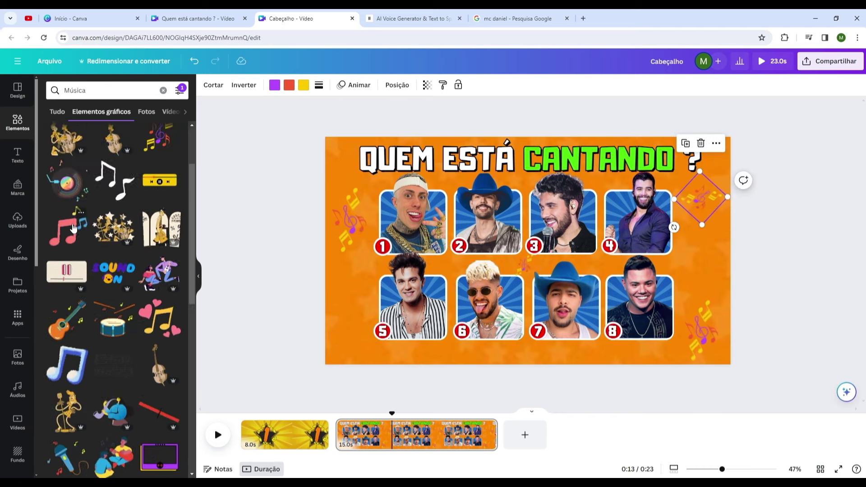
click(65, 229)
drag(608, 161, 285, 299)
click(286, 299)
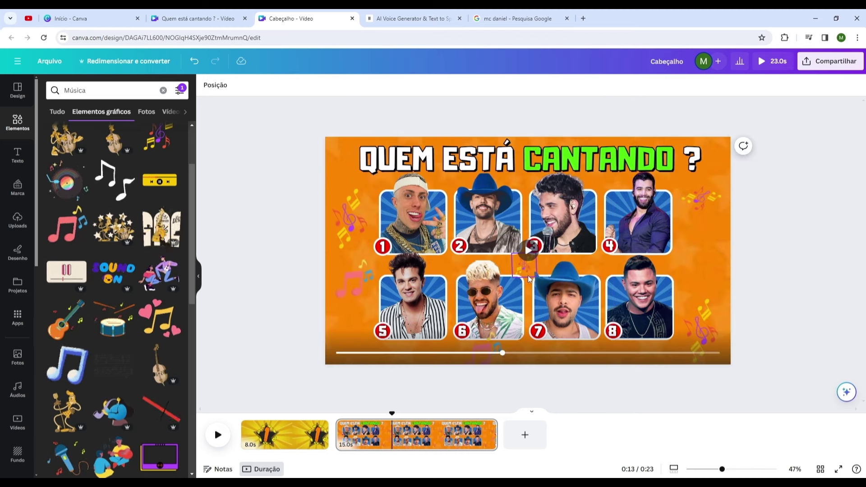
Step: Search the elements for "Onda de audio" and filter the graphics to Animado only
click(163, 91)
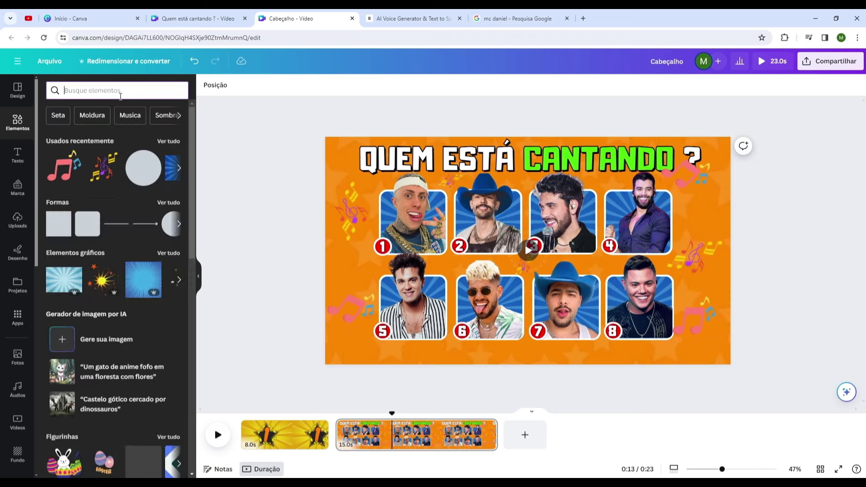
text(on)
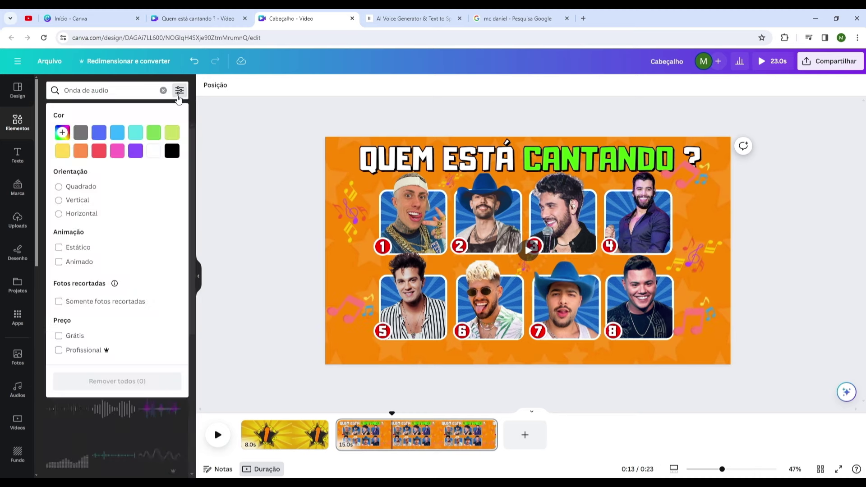
click(60, 264)
scroll(113, 347, down, 4)
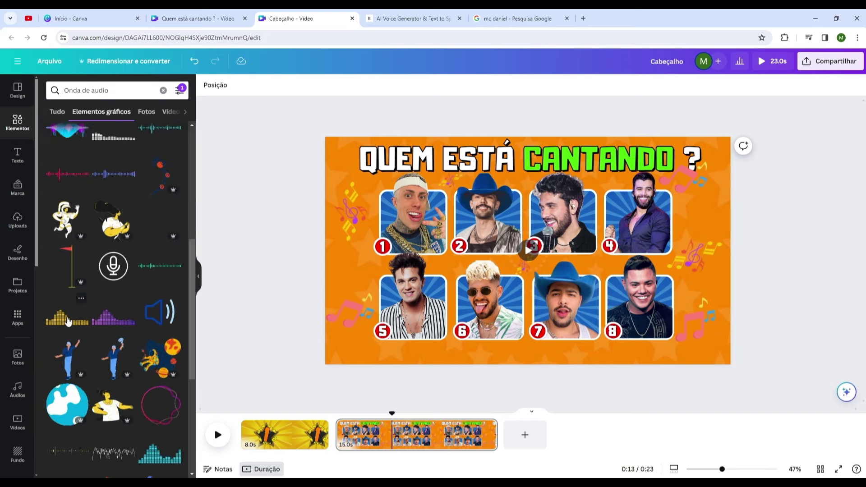
Step: Add the yellow and purple audio wave graphics, shrink them and place them side by side below the lower row of tiles
click(68, 318)
drag(519, 311, 464, 267)
drag(441, 330, 587, 361)
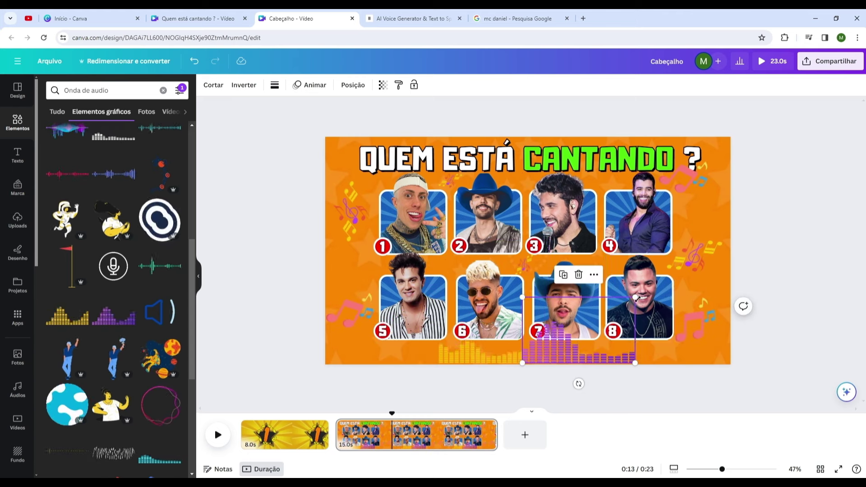
key(ctrl+z)
Step: Add a rounded square and reshape it into a bar about 668 × 108 px over the audio waves at the page's lower edge
click(17, 122)
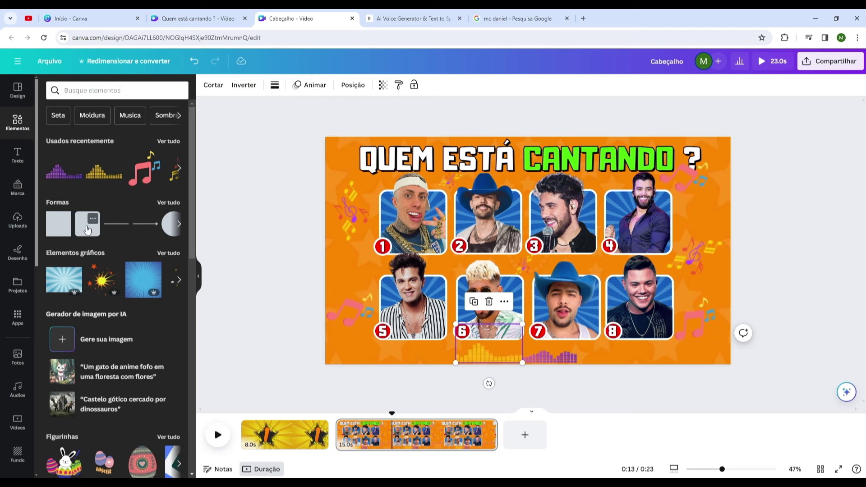
click(88, 230)
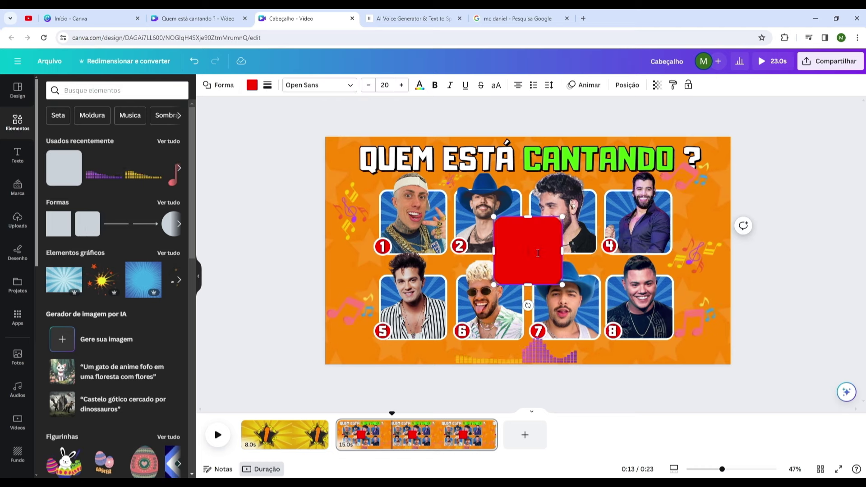
drag(537, 285, 484, 368)
drag(477, 312, 472, 342)
drag(477, 378, 477, 364)
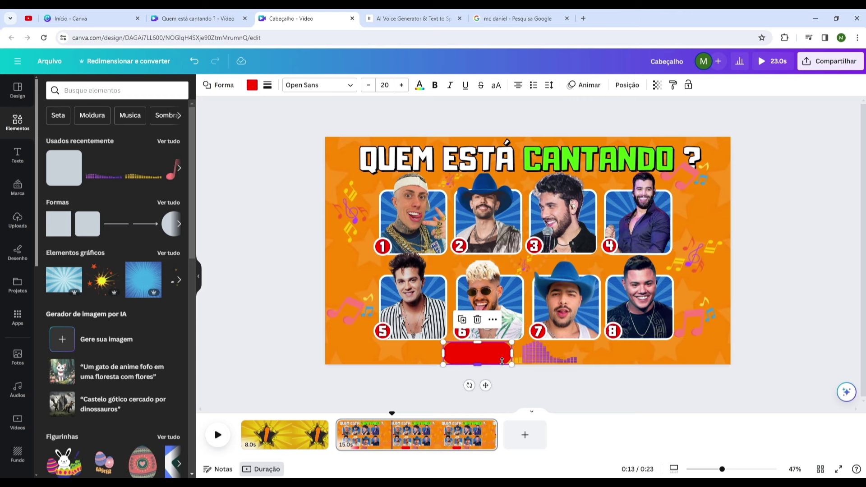
drag(540, 354, 575, 357)
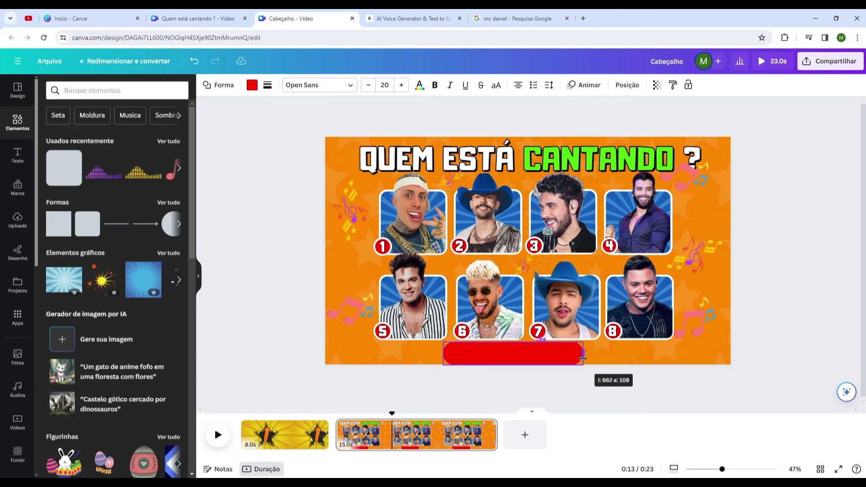
Step: Send the red bar behind the audio waves, reduce its height slightly and change its fill to black
click(627, 85)
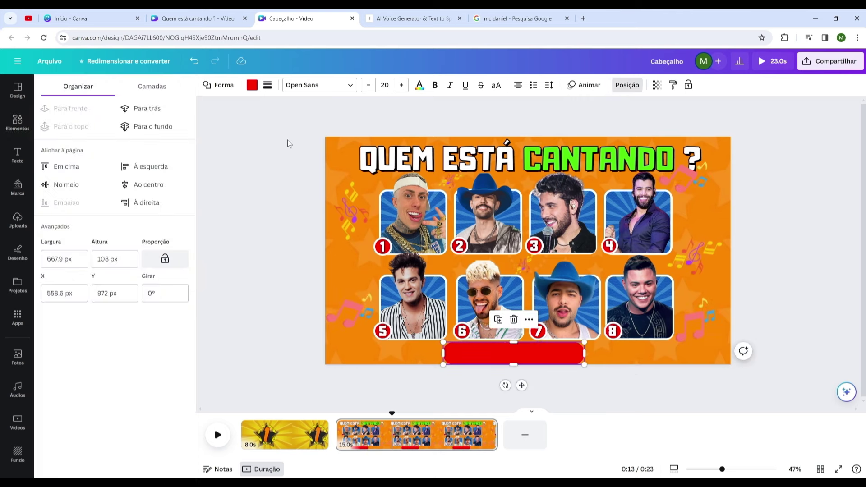
click(130, 110)
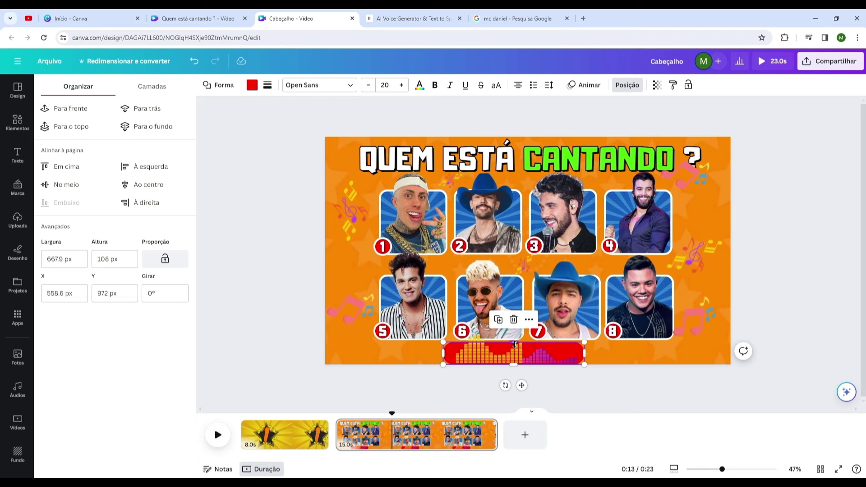
click(251, 86)
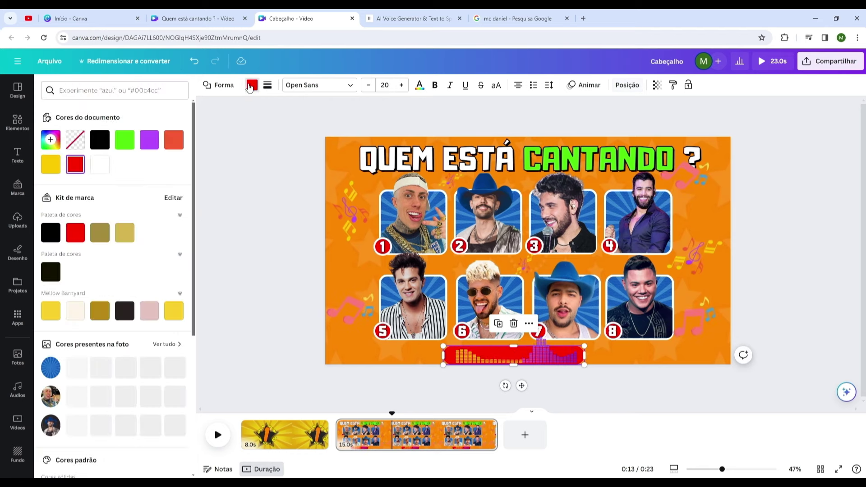
click(455, 364)
drag(454, 379, 456, 361)
scroll(455, 361, up, 3)
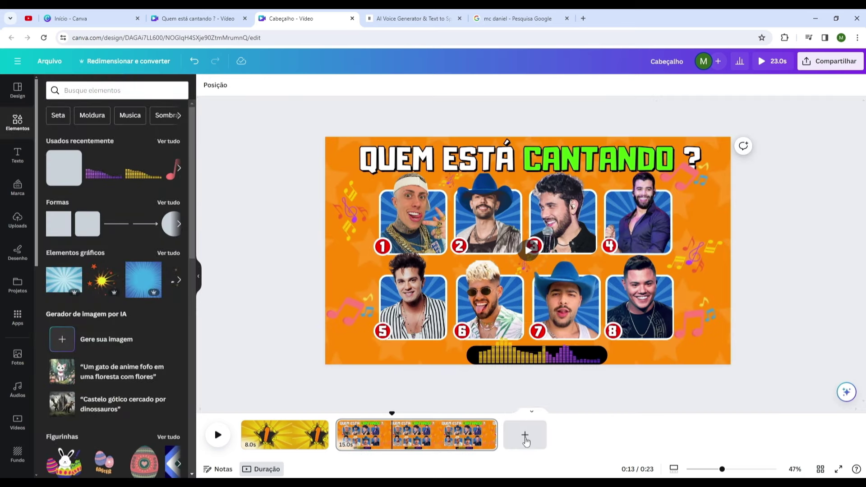
Step: Add a third page and paste the orange star background video from the second page onto it
click(525, 435)
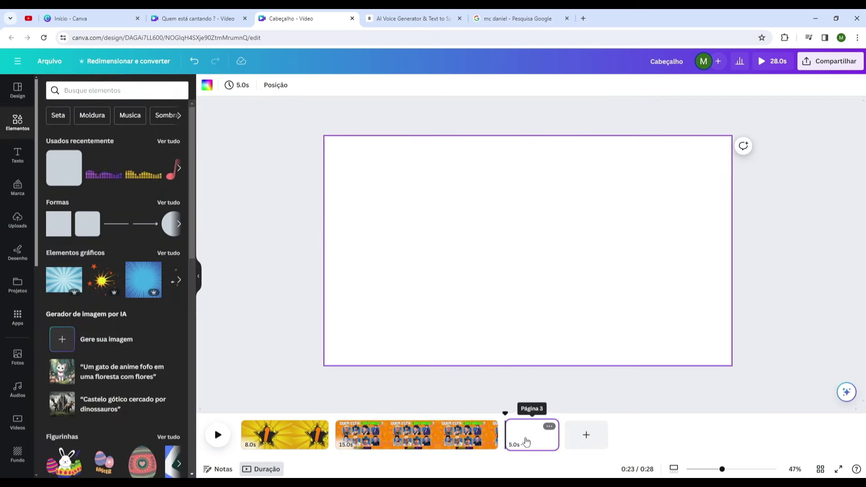
click(466, 434)
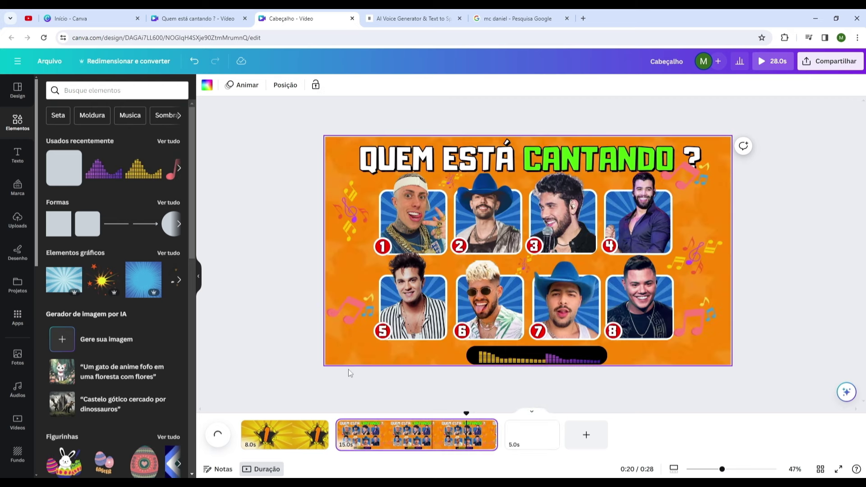
click(344, 352)
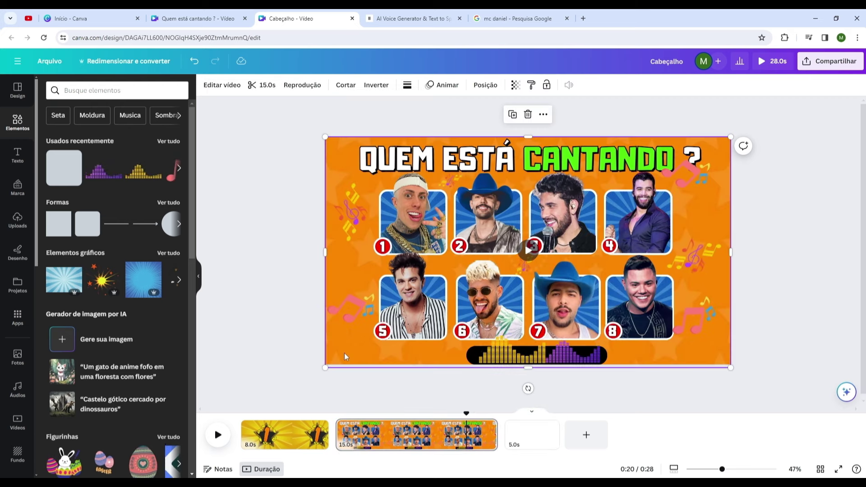
click(538, 444)
key(ctrl+v)
click(279, 272)
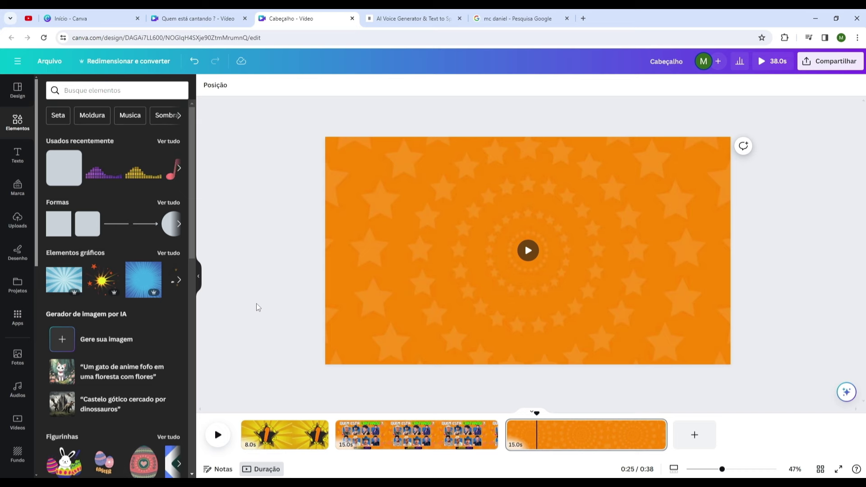
Step: Copy the "QUEM ESTÁ CANTANDO ?" heading from the second page onto the third page
click(388, 434)
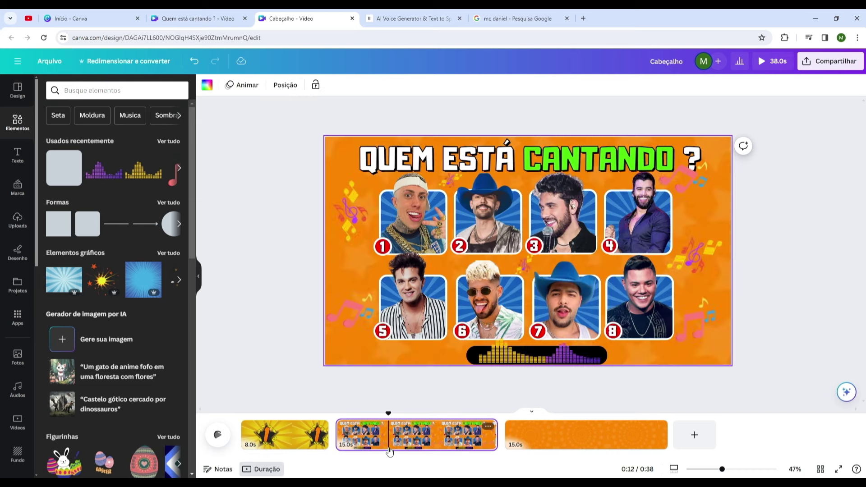
click(417, 156)
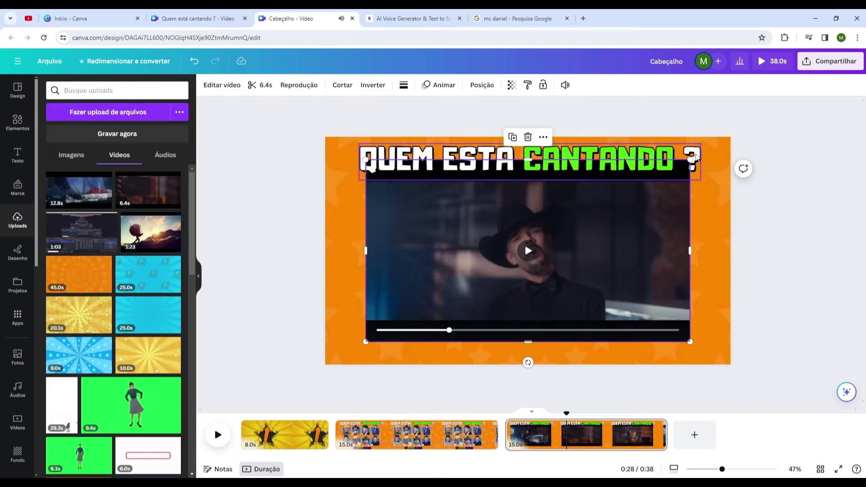
Step: Shrink the singer's video clip on the third page and centre it horizontally below the heading
drag(696, 156, 599, 211)
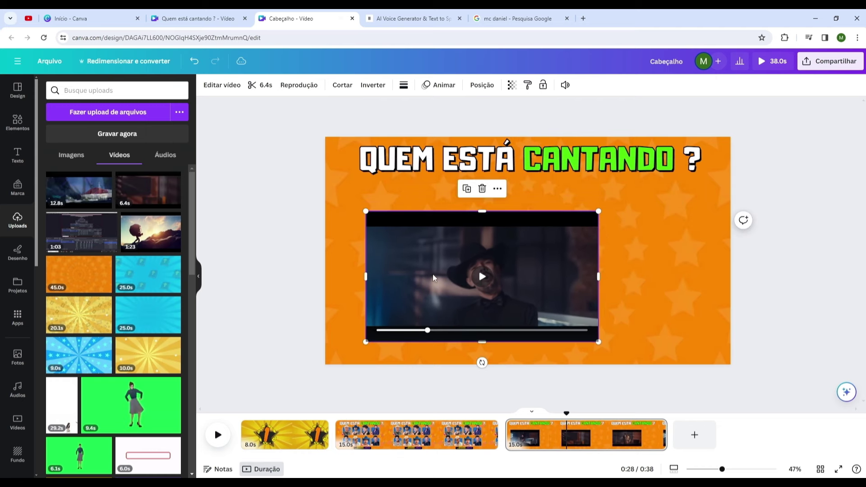
drag(433, 277, 471, 254)
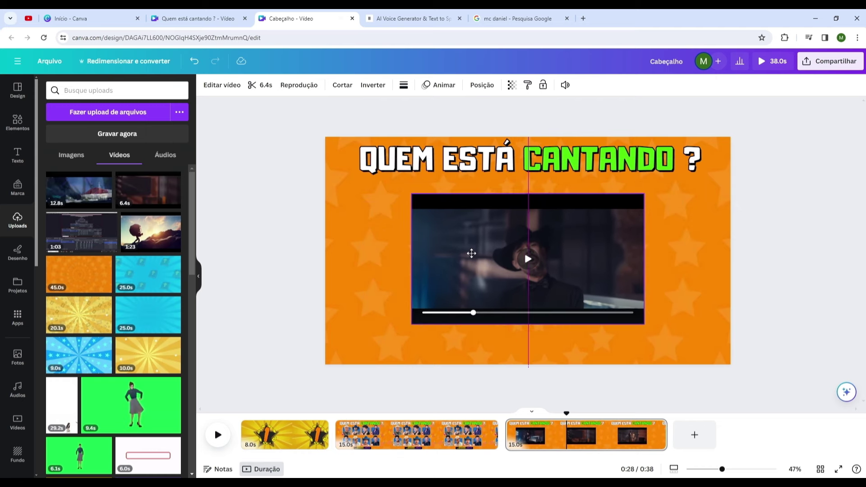
Step: Give the video clip a solid white border of thickness 10 with corner rounding 50, and shrink the clip slightly
click(404, 85)
click(445, 112)
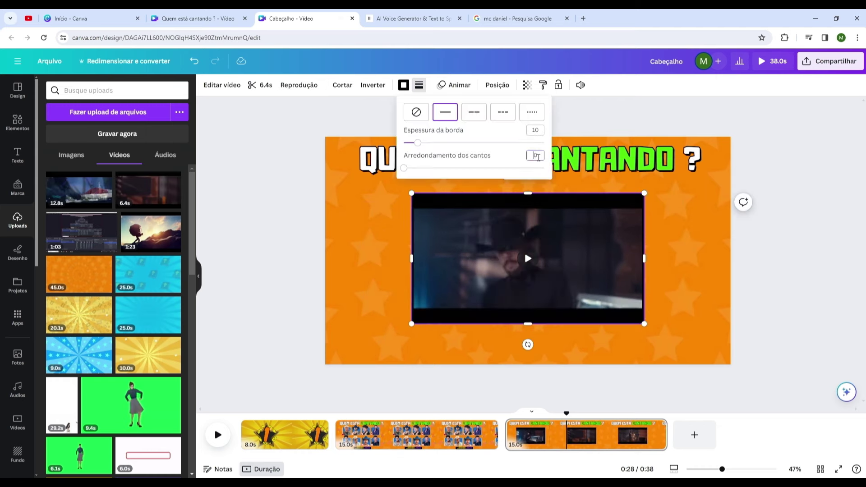
double_click(535, 156)
text(50)
key(Return)
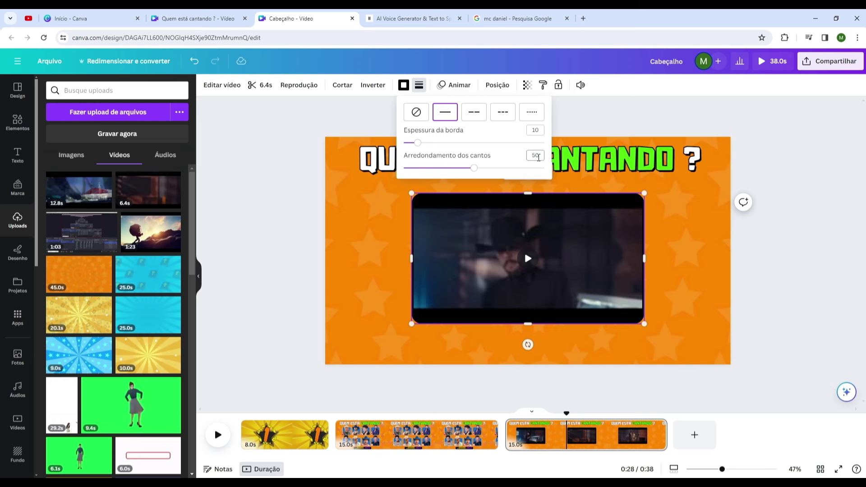
click(404, 85)
click(75, 164)
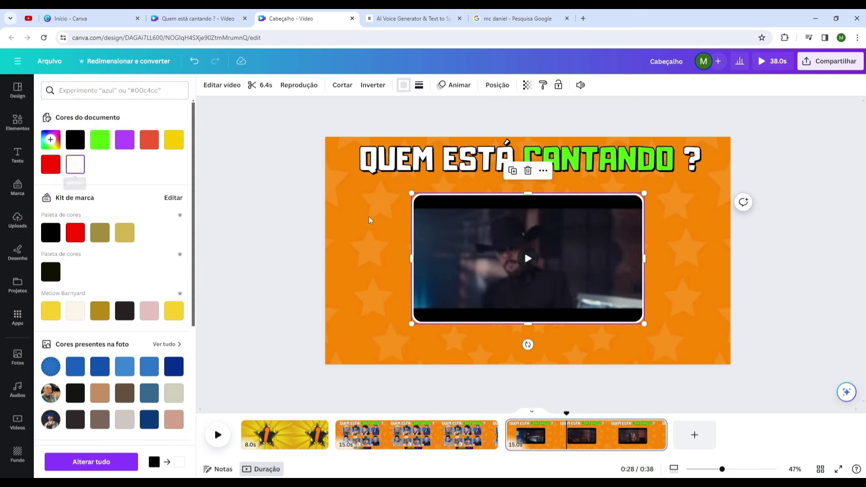
drag(411, 193, 418, 189)
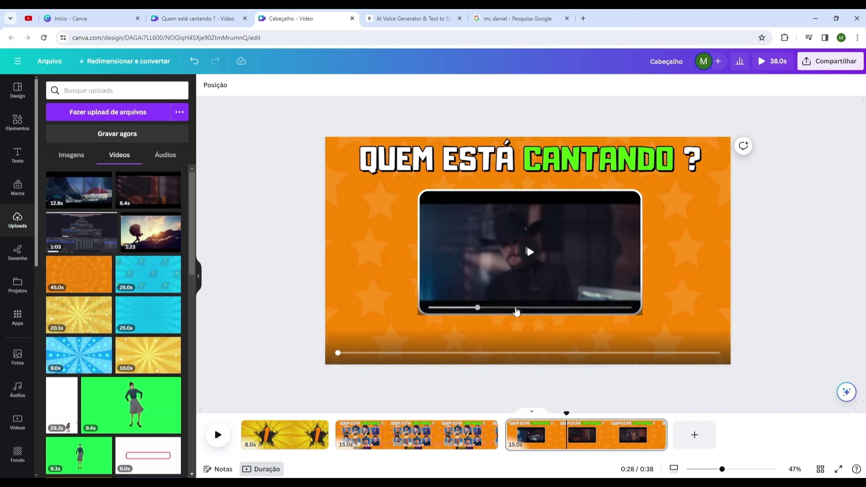
Step: Place a green rounded label reading "LUAN PEREIRA" centred at the video's lower edge
click(518, 319)
click(490, 321)
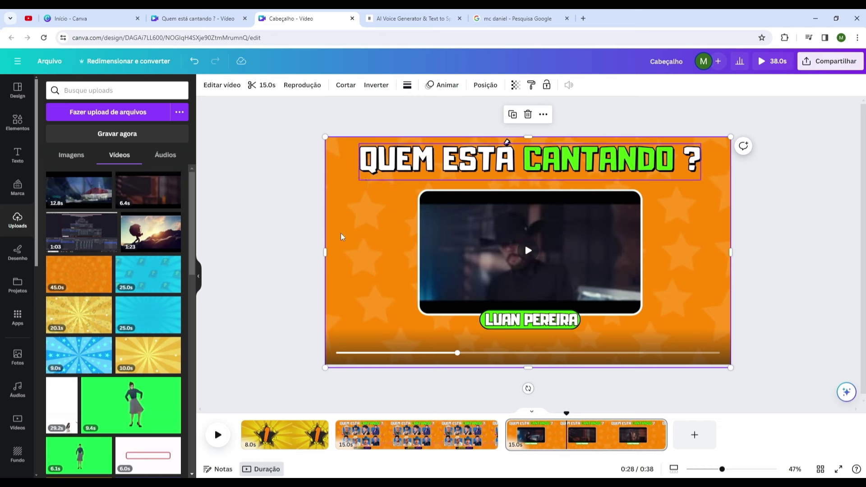
Step: Search the graphics for "Música", add the animated vinyl record and shrink it onto the video's lower-right corner
click(17, 121)
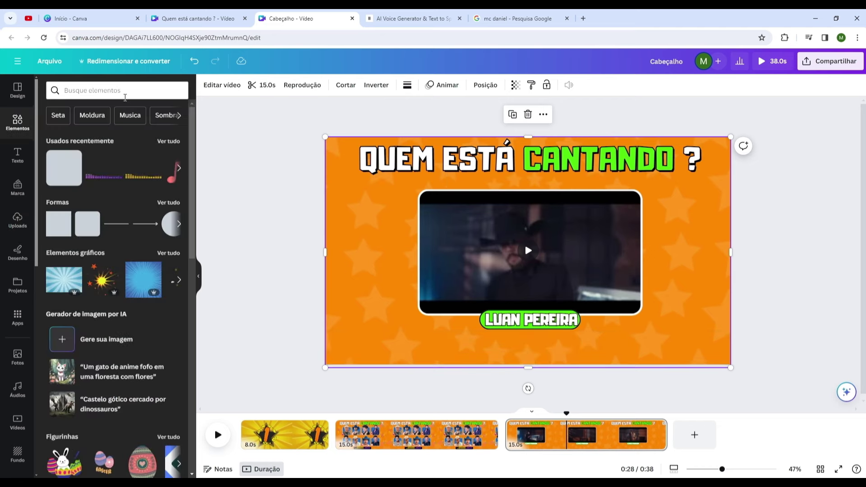
click(125, 97)
text(m)
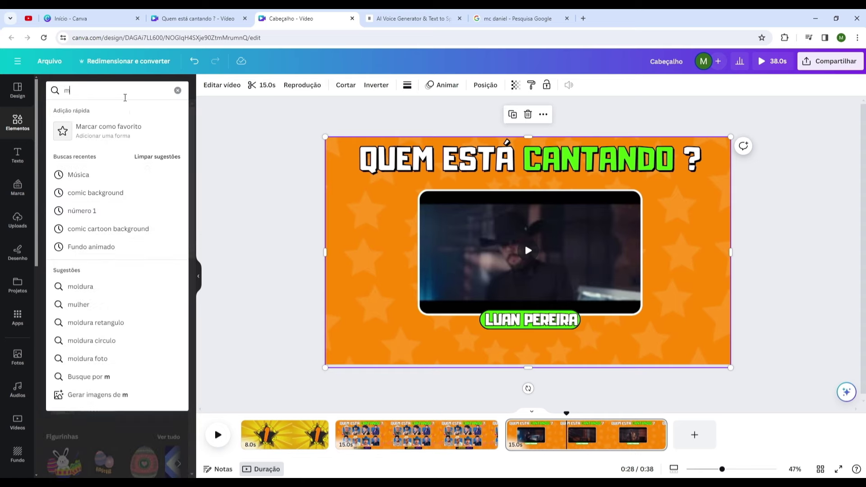
text(úsica)
key(Return)
click(66, 273)
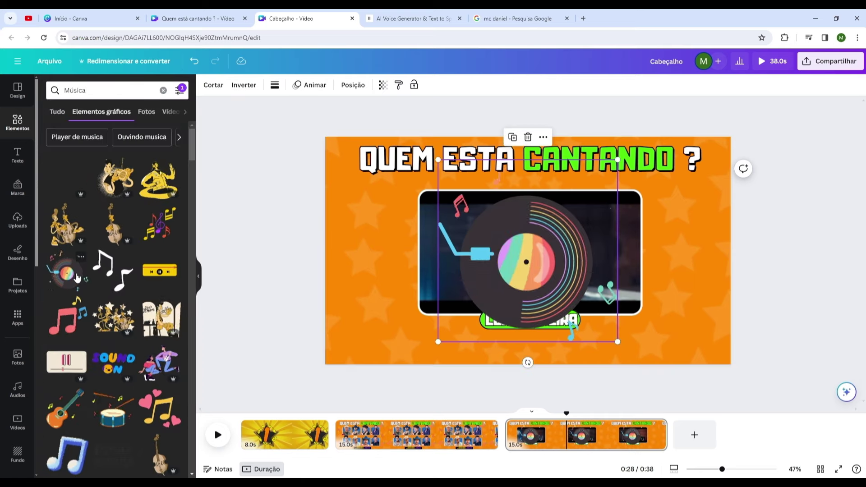
drag(435, 155, 554, 278)
drag(598, 325, 662, 313)
Step: Return the playhead to the start of the third page and shorten that page to 5.0 seconds
click(546, 413)
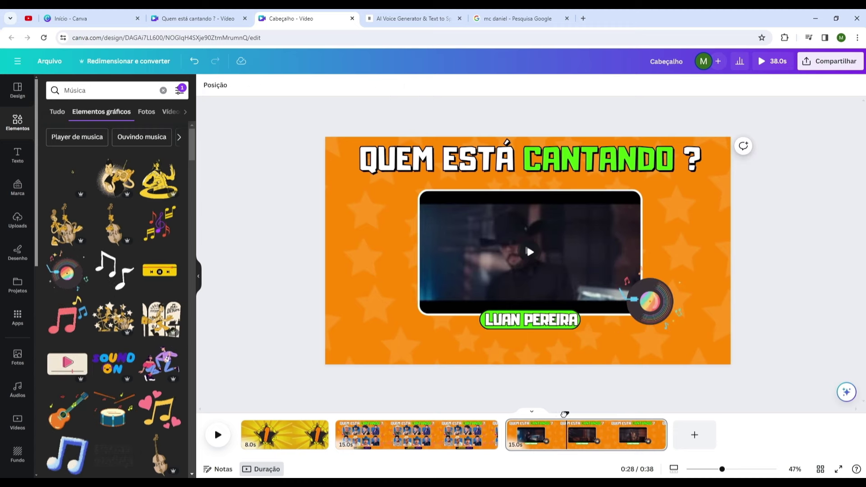
drag(546, 413, 507, 413)
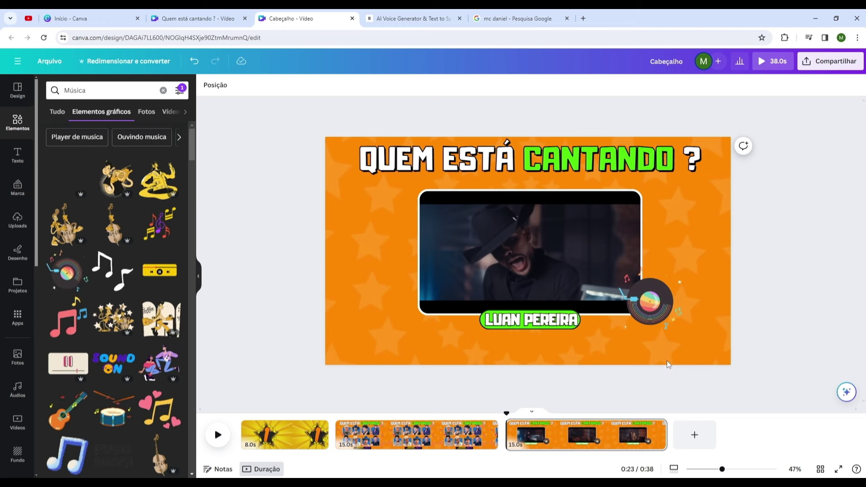
drag(669, 445, 614, 434)
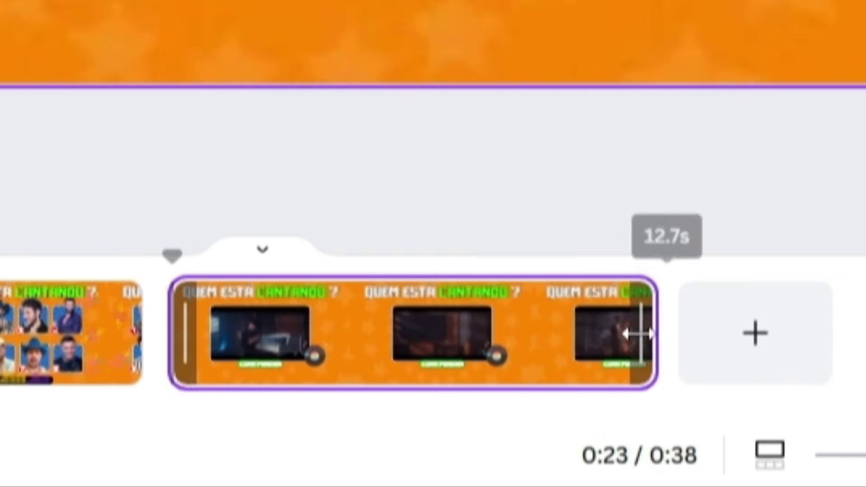
drag(550, 331, 363, 323)
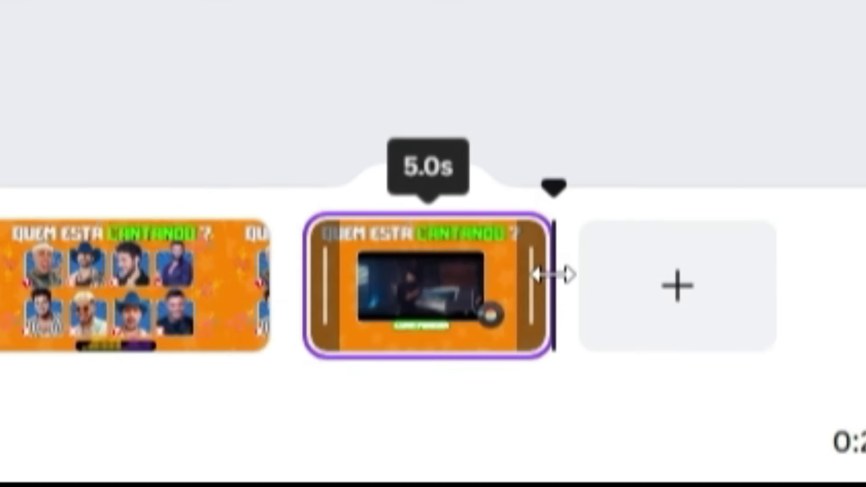
drag(554, 274, 554, 274)
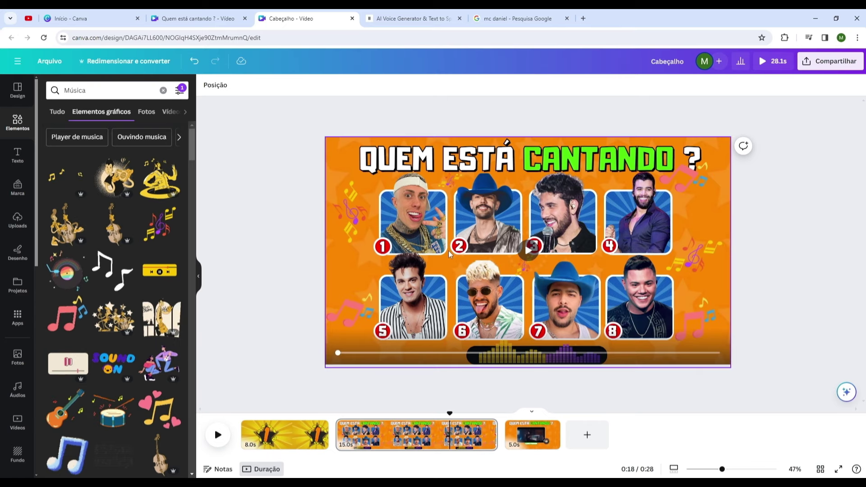
Step: Duplicate singer tile 2 on the second page, move the copy's number badge aside and align the copied photo over the original
click(510, 198)
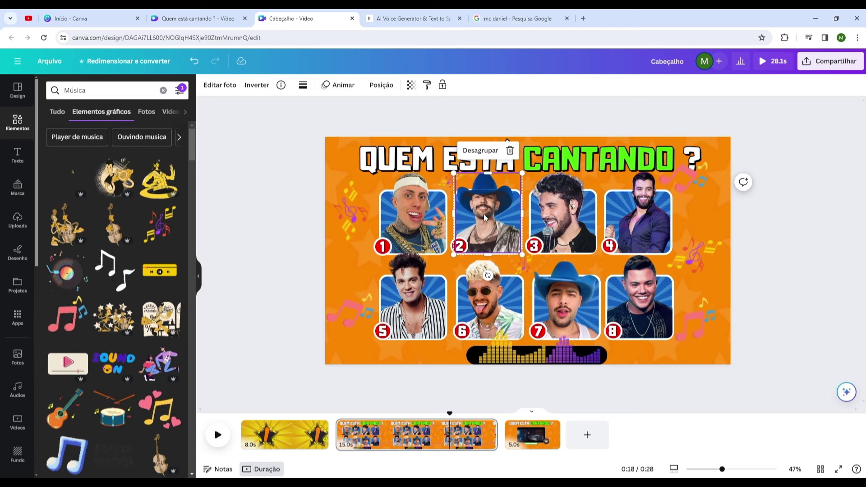
click(464, 247)
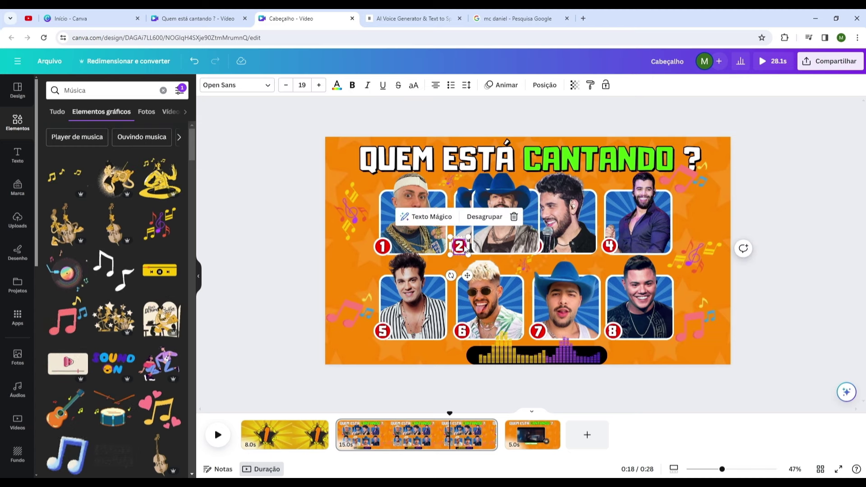
drag(464, 247, 455, 270)
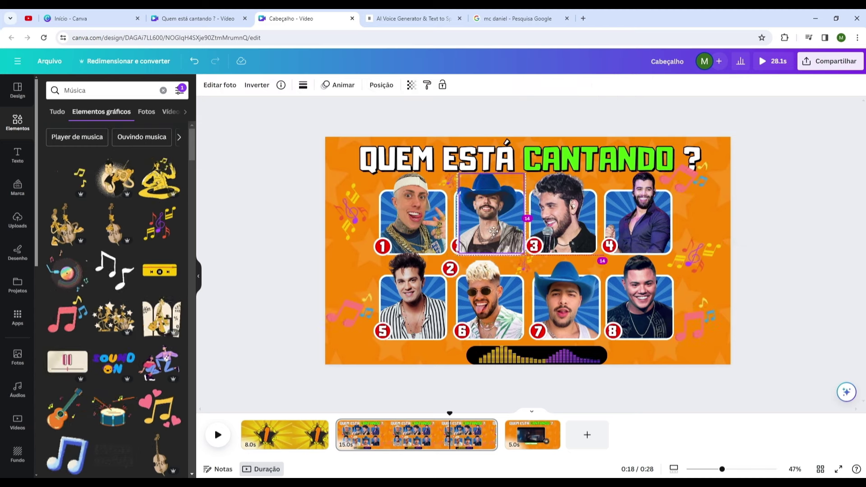
drag(506, 226, 491, 232)
Step: Change the copied tile's frame border and number 2 badge to green, and put the badge back on the tile's lower-left corner
click(496, 226)
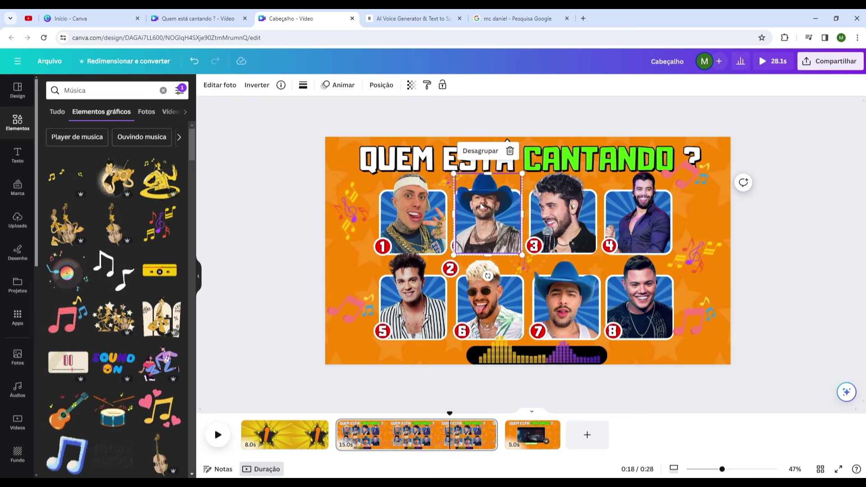
click(450, 268)
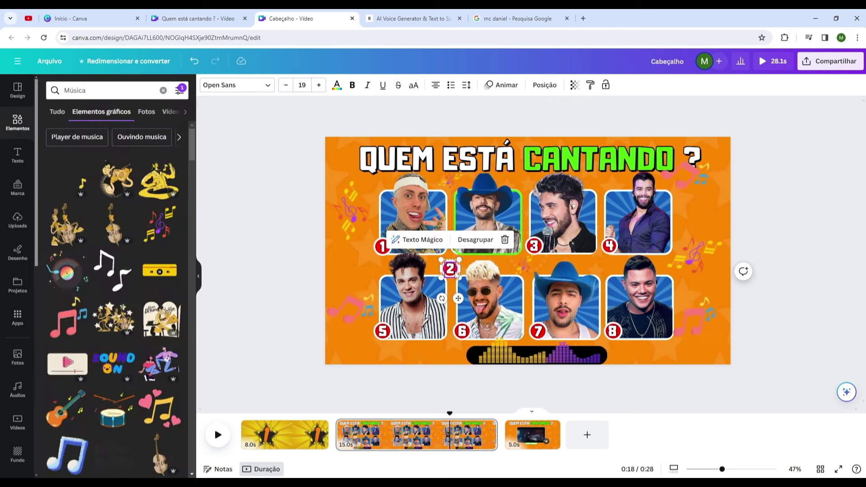
click(337, 85)
drag(450, 268, 459, 246)
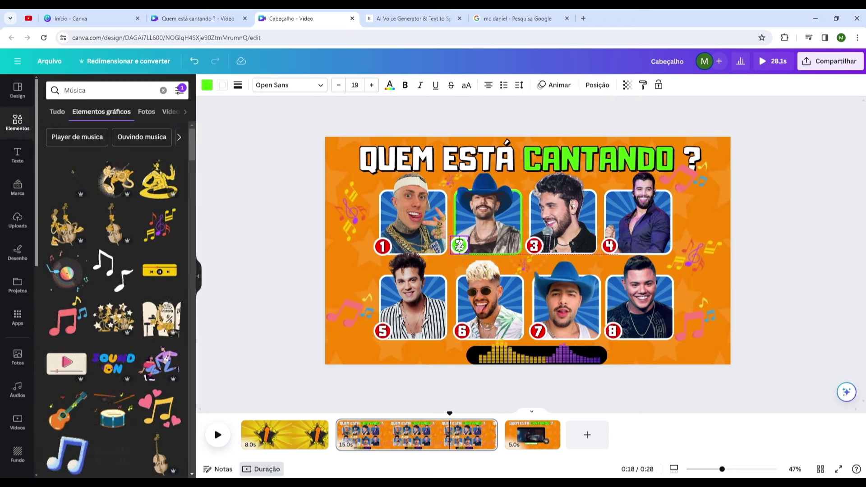
click(453, 250)
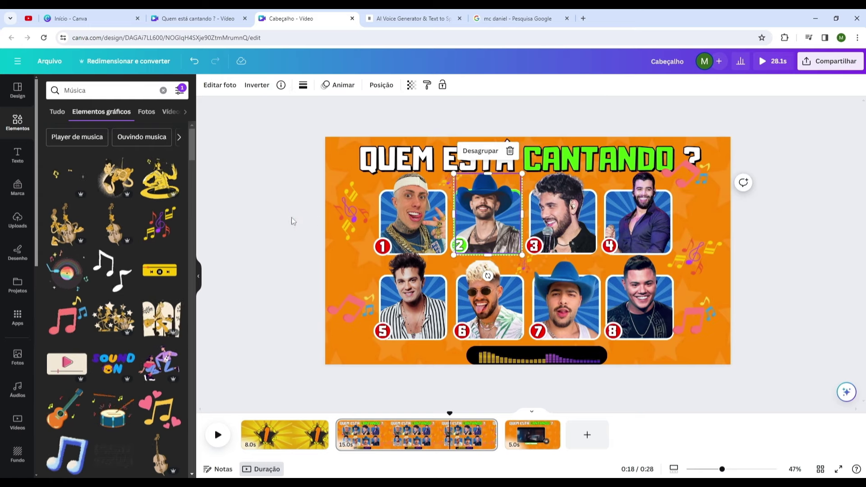
click(271, 217)
Step: Show the timing of the green tile 2 group and delay its start until near the end of the second page
click(494, 200)
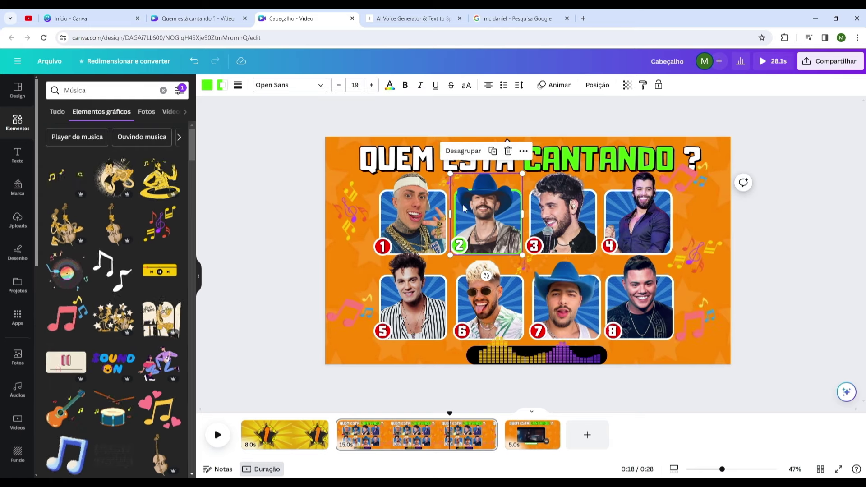
right_click(489, 204)
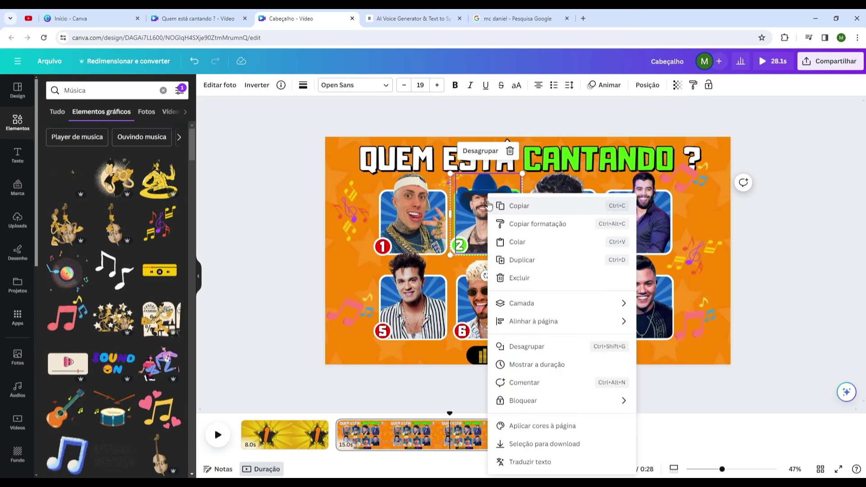
click(537, 365)
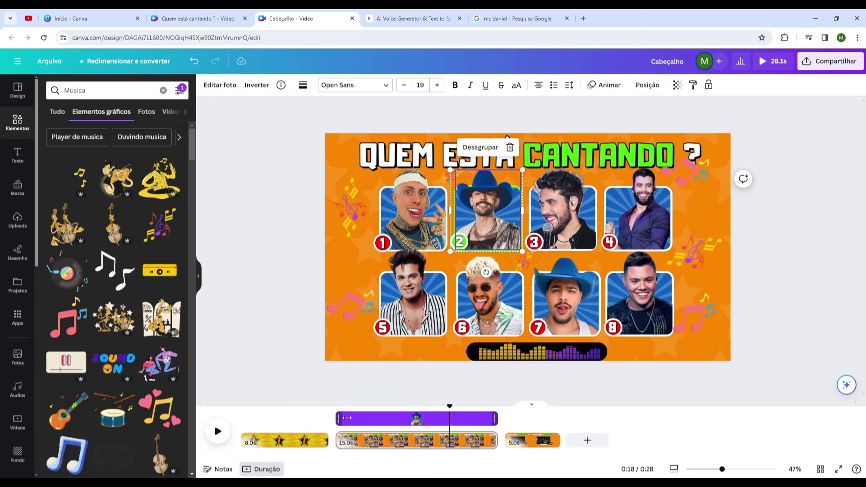
drag(337, 418, 469, 416)
Step: Select all the foreground elements on the second page and apply the Cambalhota animation to them
drag(295, 131, 732, 392)
click(602, 85)
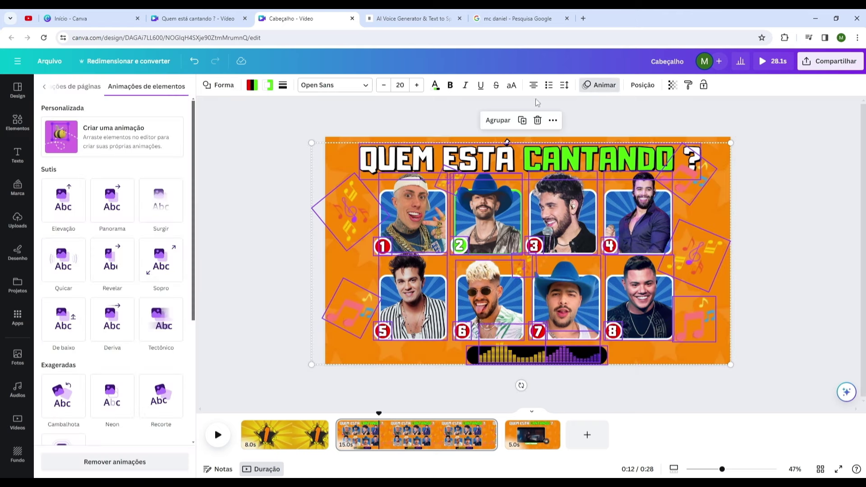
click(74, 393)
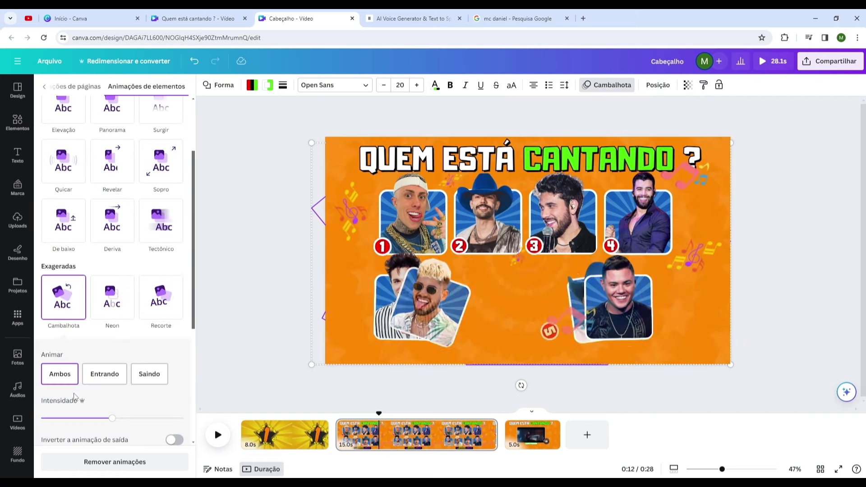
click(255, 343)
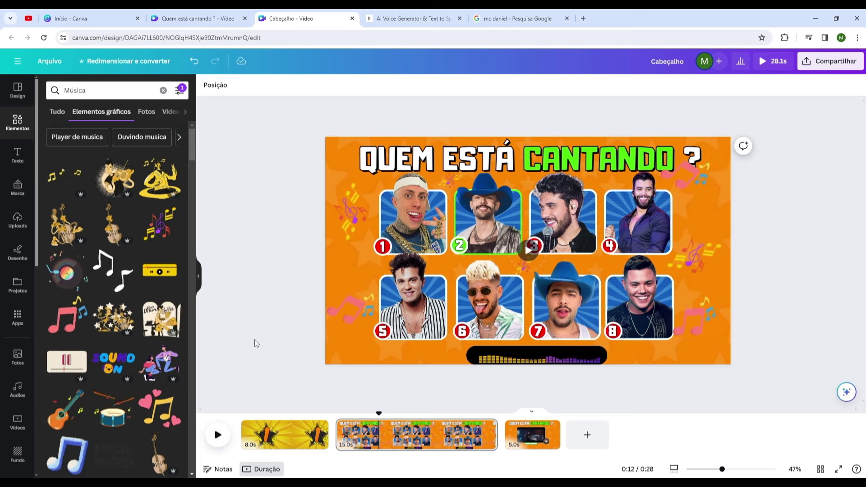
Step: Add a fourth page and paste the yellow sunburst background video from the first page onto it
click(589, 434)
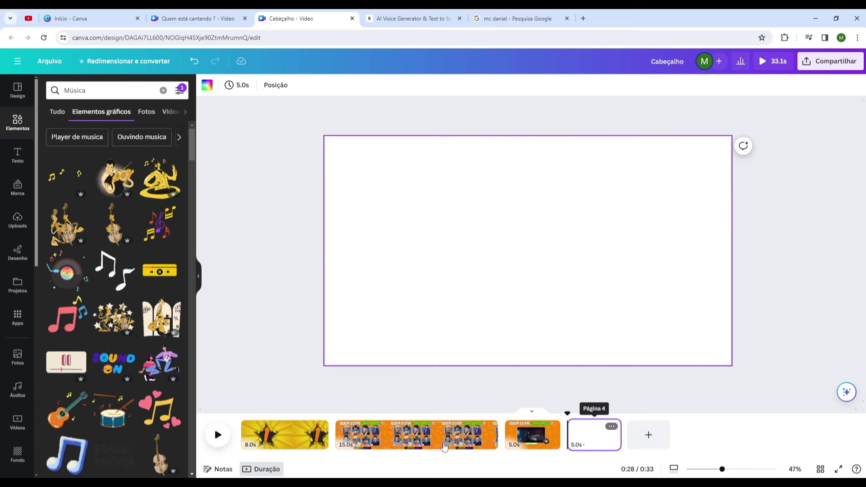
click(284, 435)
click(364, 313)
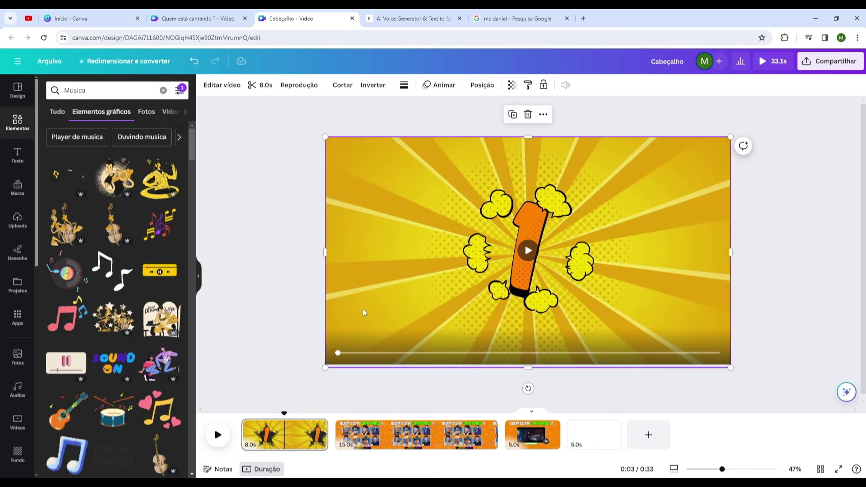
click(584, 432)
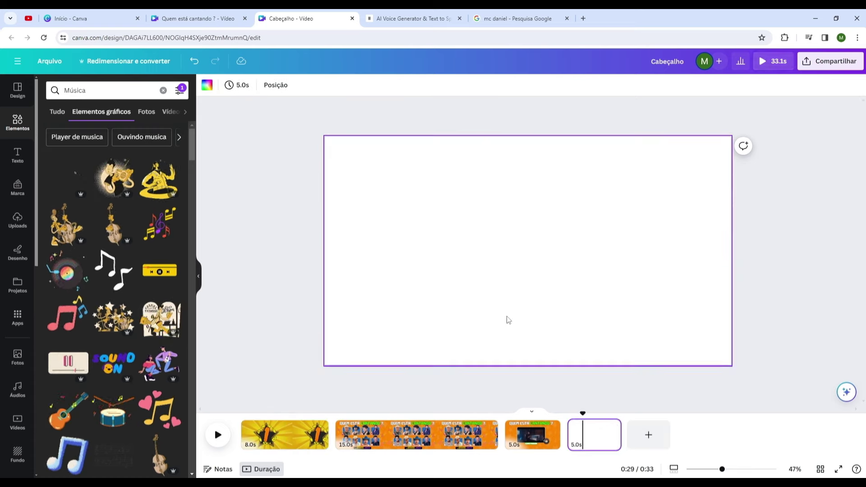
key(ctrl+v)
Step: Search the graphics for "numero 2" and add the animated cyan number 2 to the fourth page
click(65, 91)
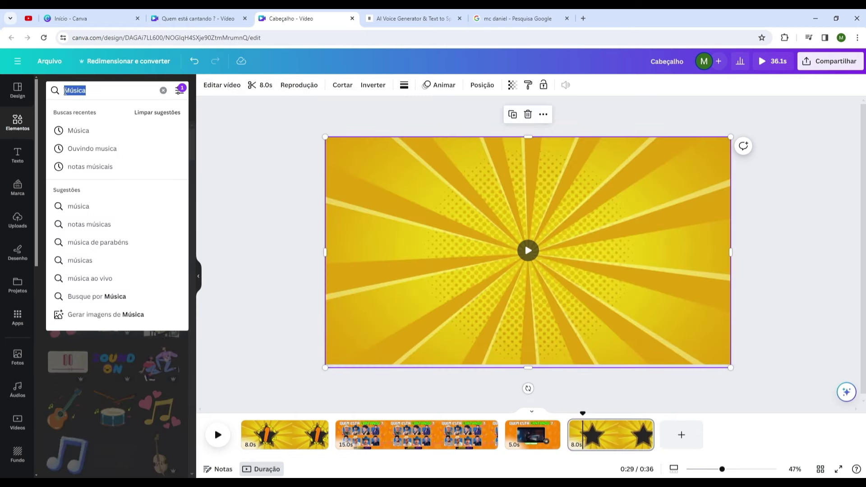
text(numero 2)
key(Return)
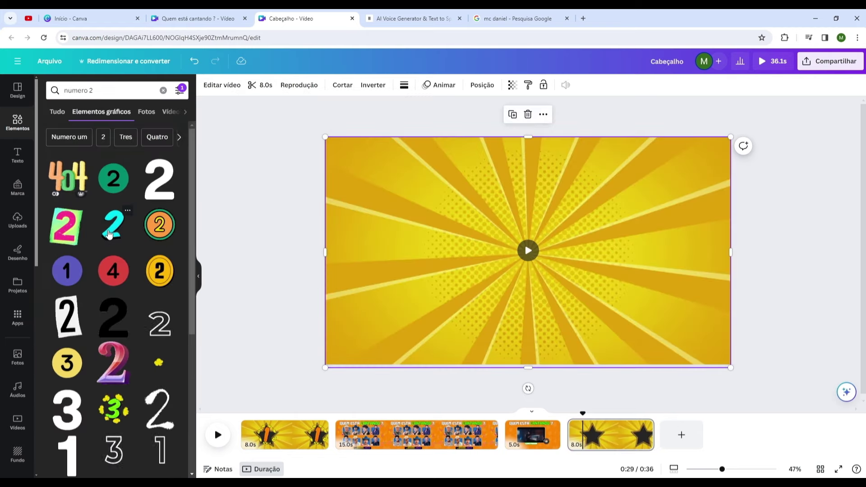
click(113, 224)
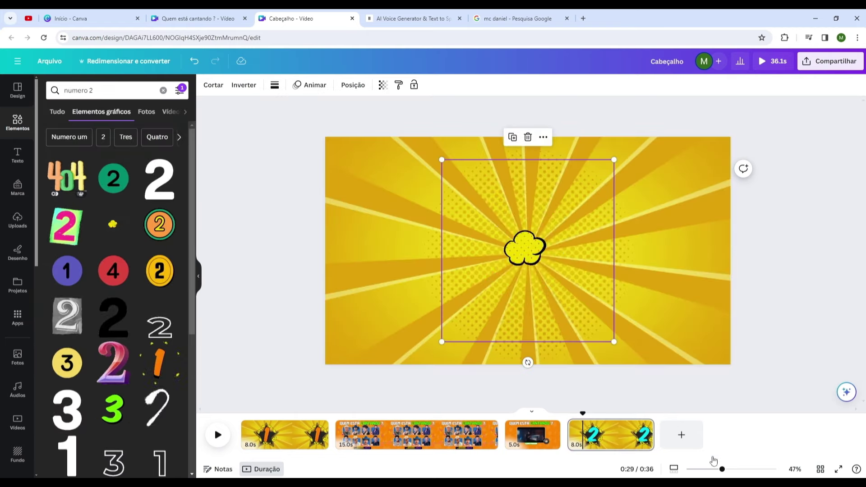
Step: Add a fifth page and paste all the elements of the second page onto it
click(682, 435)
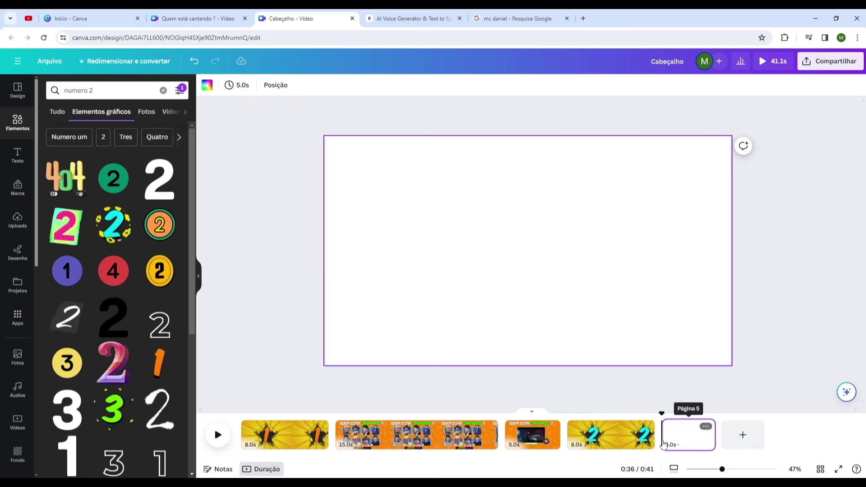
click(397, 433)
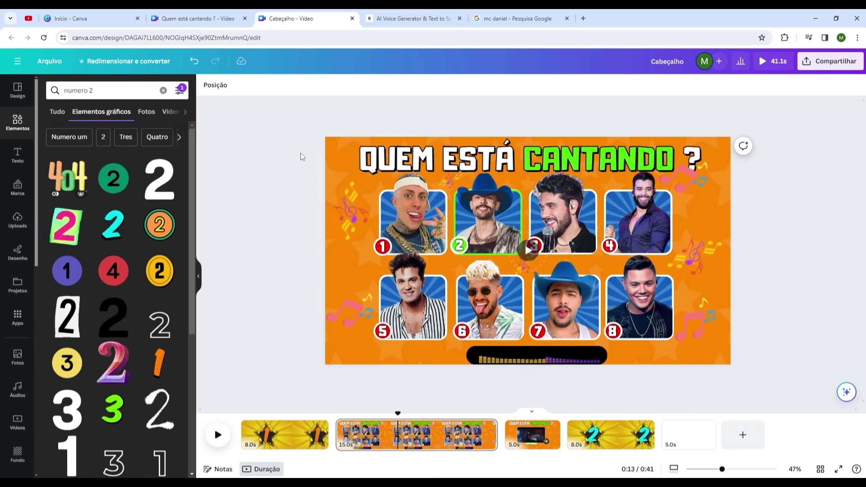
drag(302, 134, 749, 386)
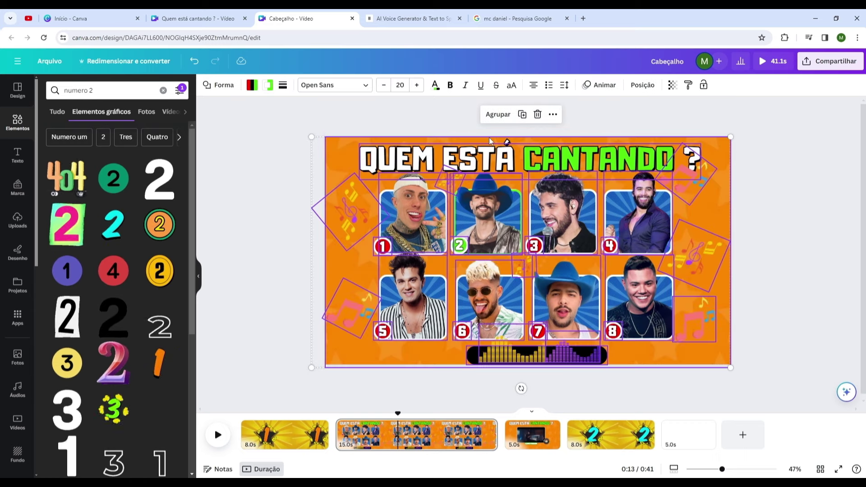
click(689, 434)
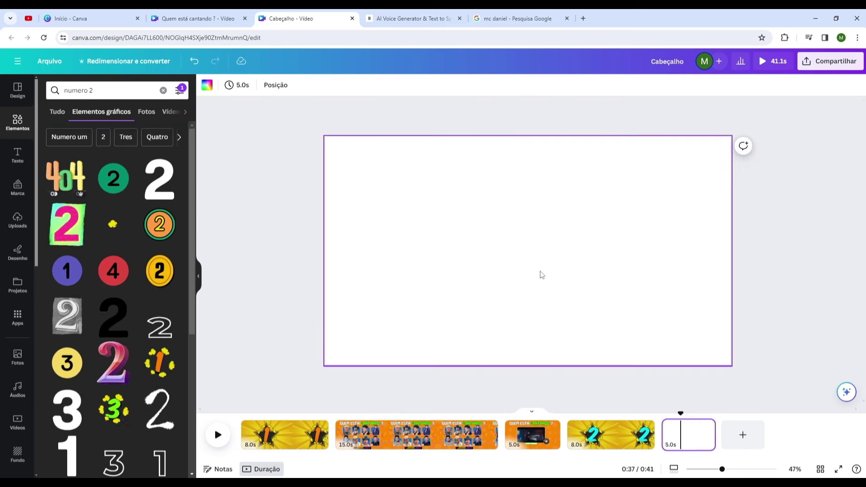
key(ctrl+v)
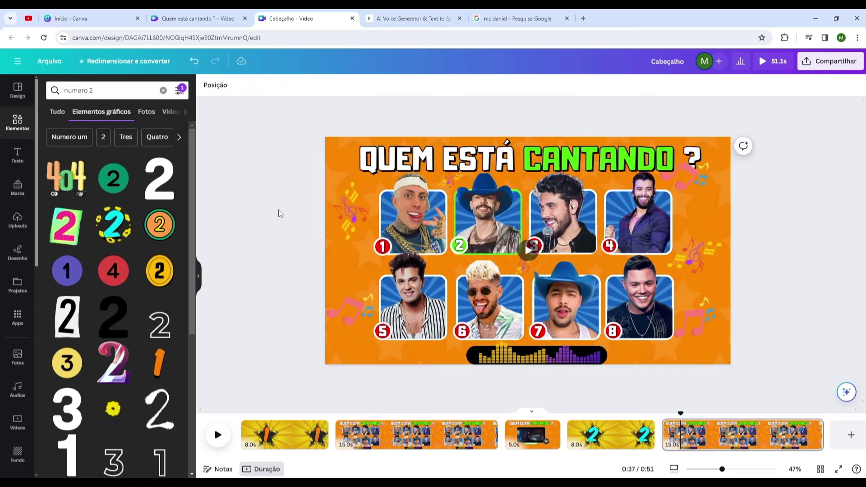
Step: Ungroup tile 1 on the fifth page and delete its singer photo
click(406, 194)
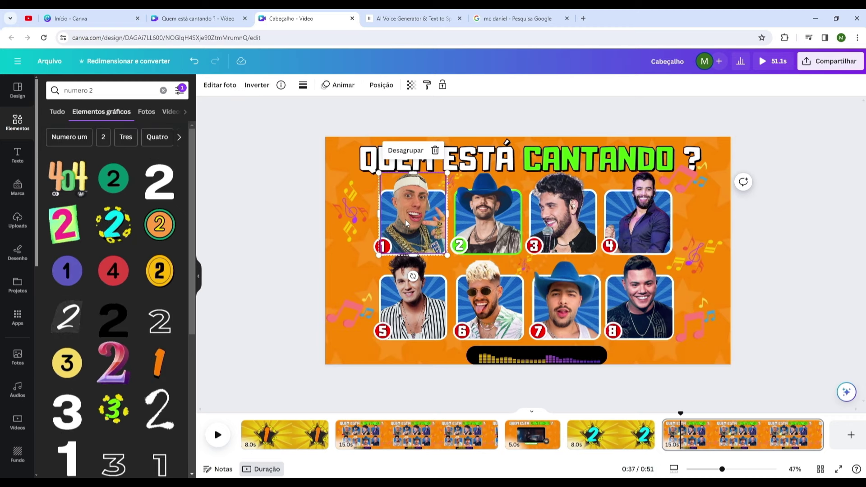
click(403, 151)
click(432, 208)
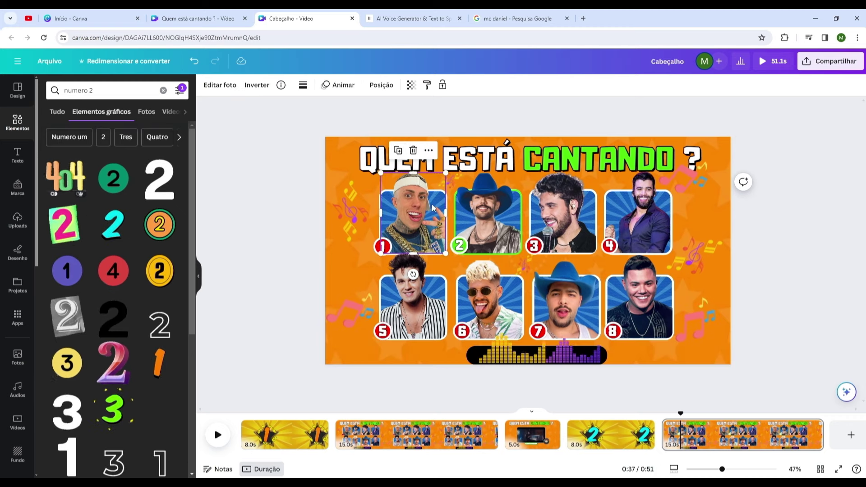
key(Delete)
Step: Delete the green tile 2 group on the fifth page, along with the singer photo in the tile beneath it
click(475, 205)
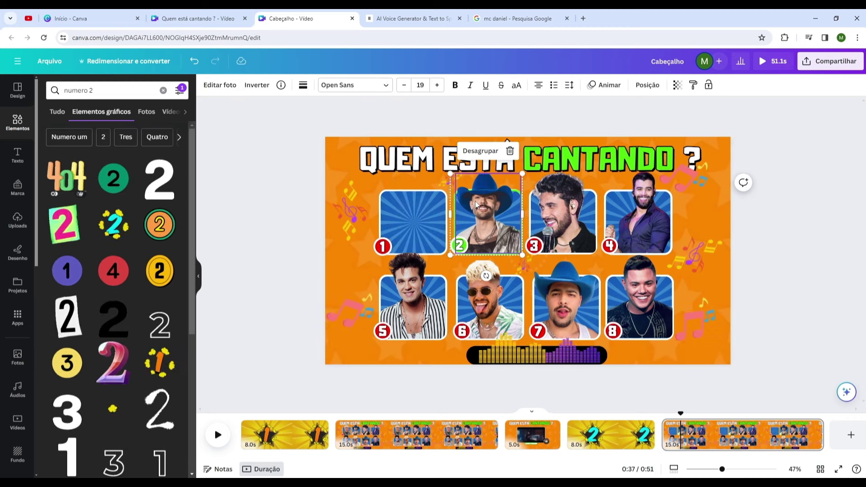
drag(476, 205, 361, 264)
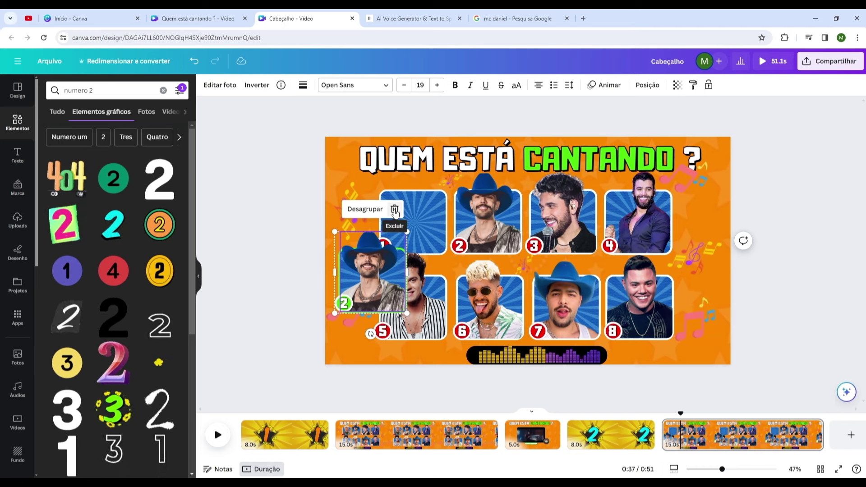
click(395, 210)
click(394, 235)
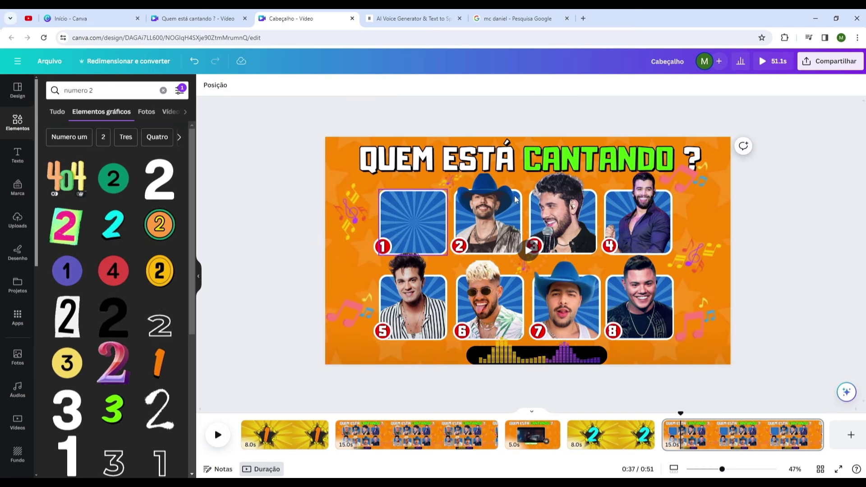
click(462, 219)
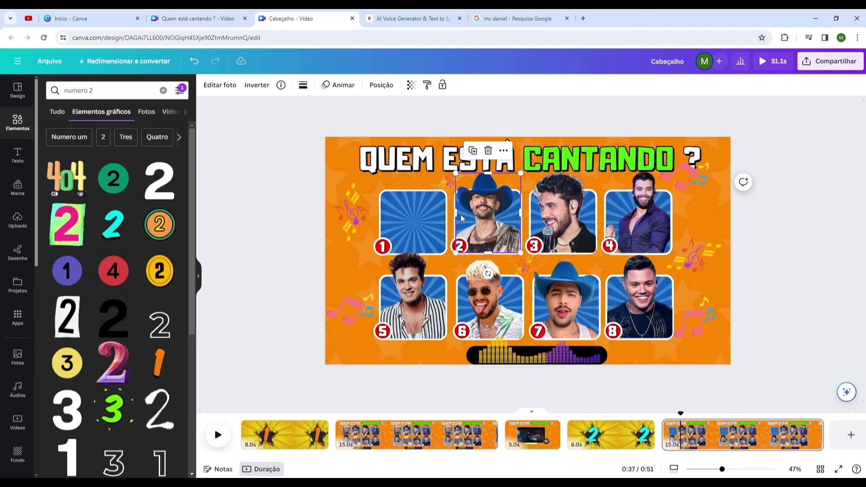
key(Delete)
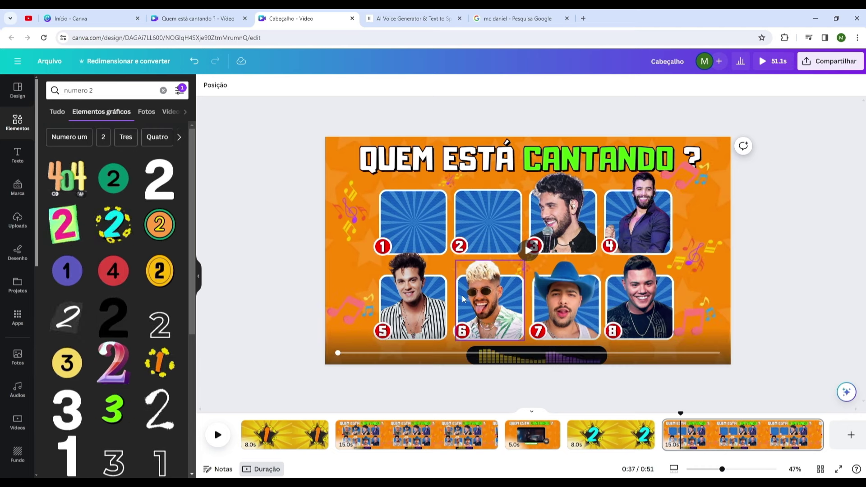
Step: Add the uploaded portrait of the long-haired woman, remove its background and fit it over tile 1
click(19, 229)
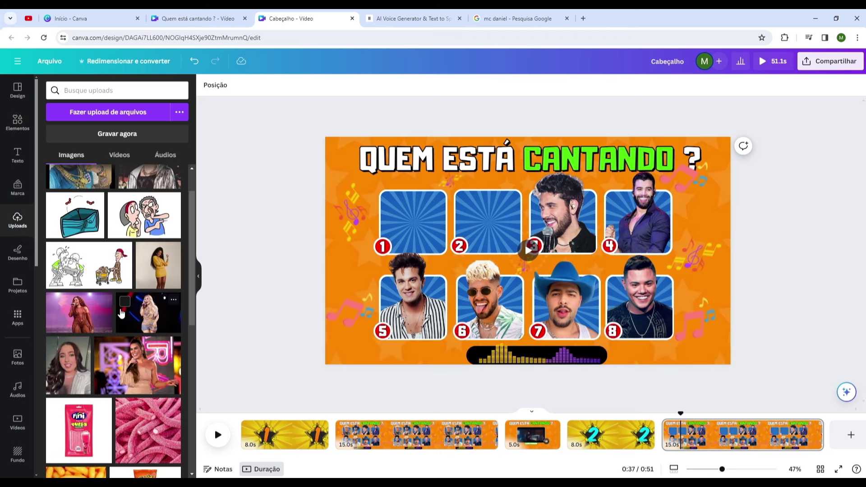
click(67, 378)
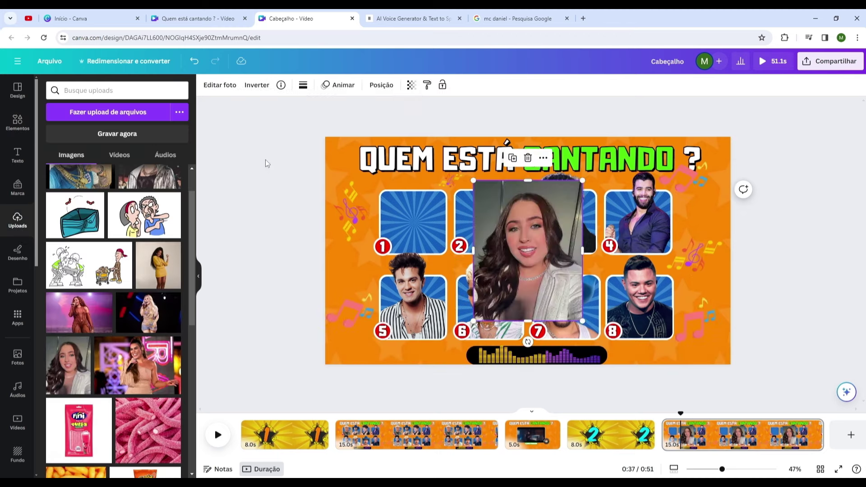
click(217, 85)
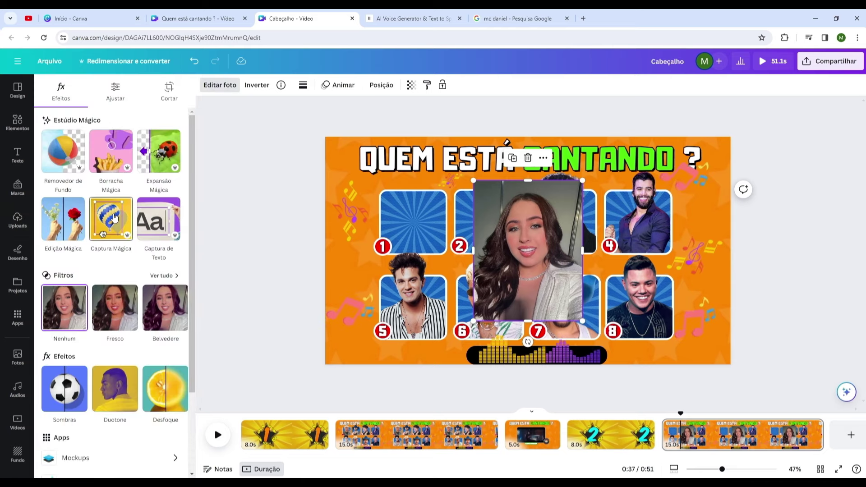
drag(583, 321, 415, 229)
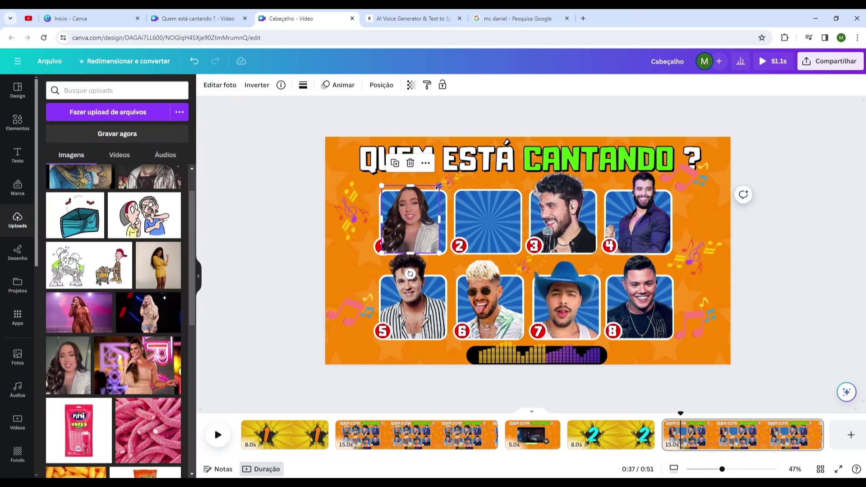
drag(439, 185, 447, 177)
Step: Send the woman's photo one layer back behind the number 1 badge and round its corners
click(382, 85)
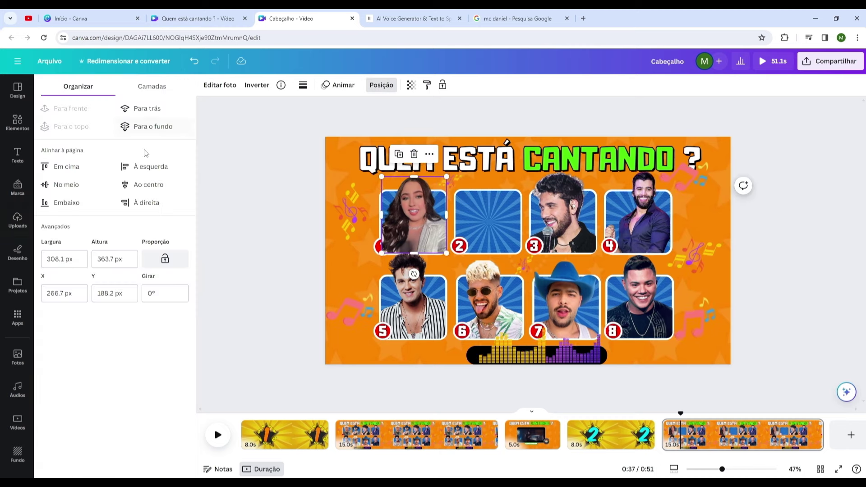
click(141, 109)
click(304, 85)
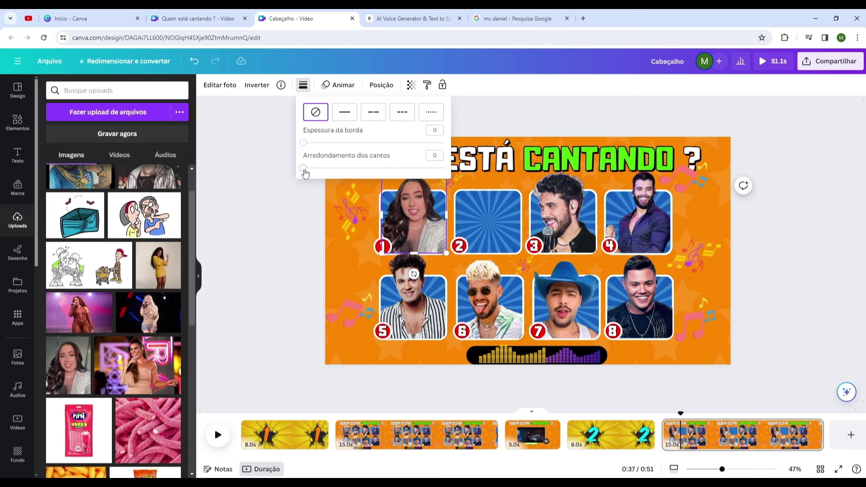
click(343, 190)
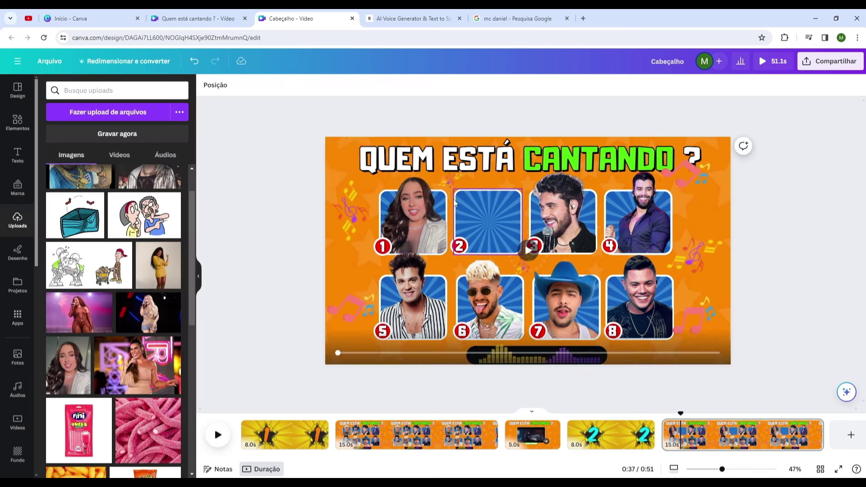
Step: Apply the Blush duotone effect to the blue sunburst background of tile 1
click(380, 198)
click(219, 86)
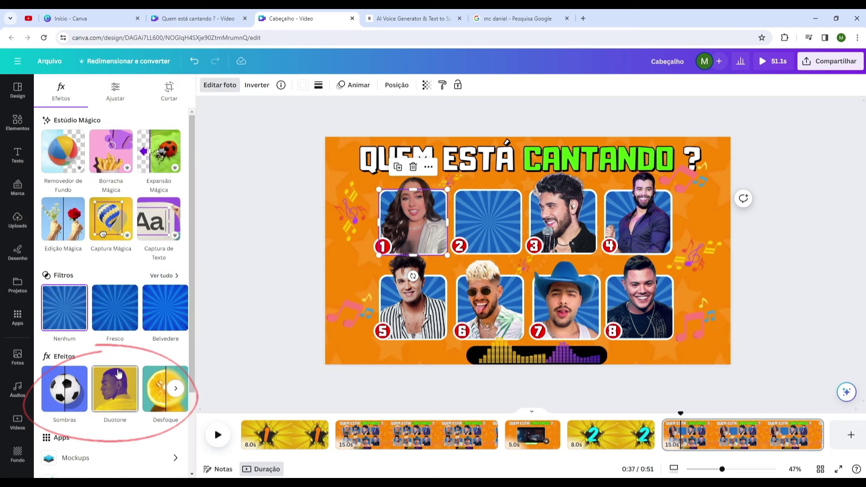
click(115, 390)
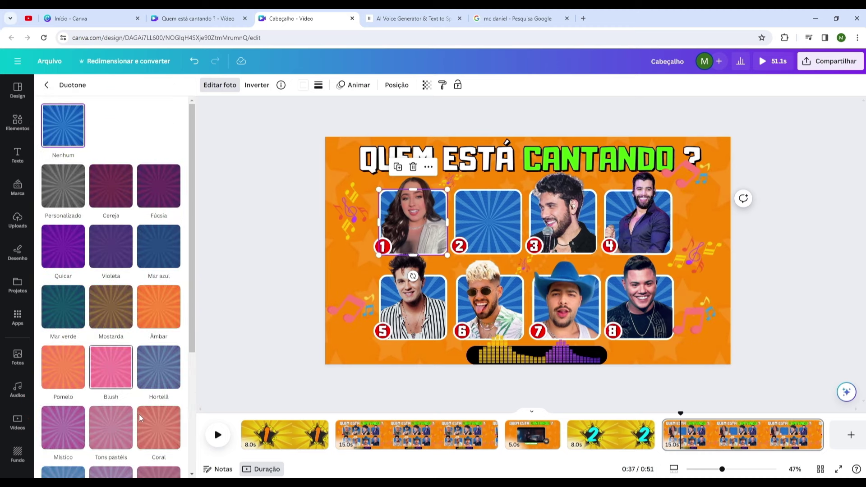
click(103, 377)
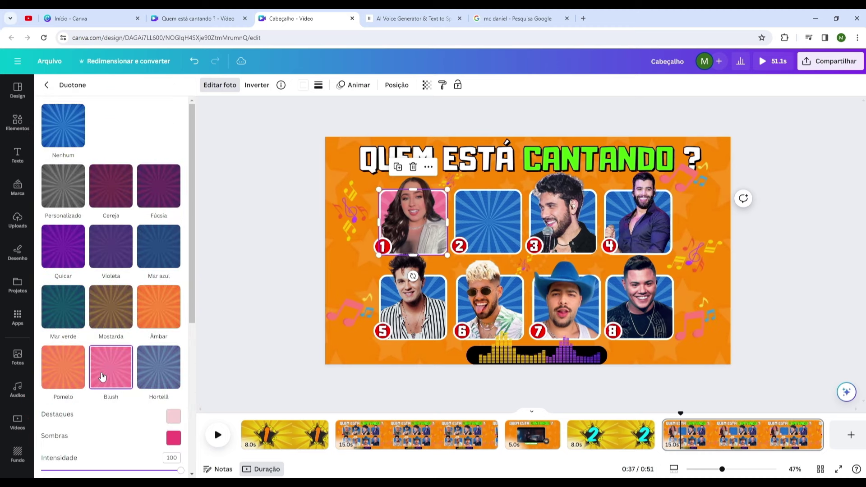
scroll(180, 293, down, 4)
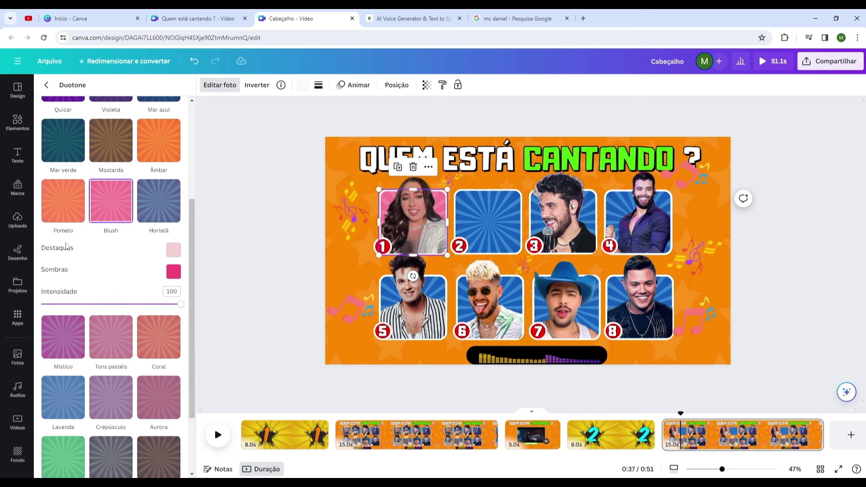
click(254, 215)
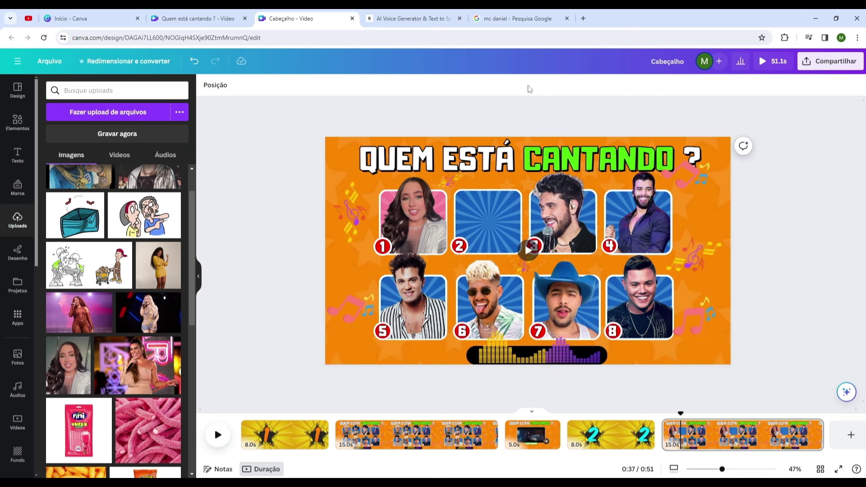
Step: Add a blank sixth page after the tile page
click(841, 437)
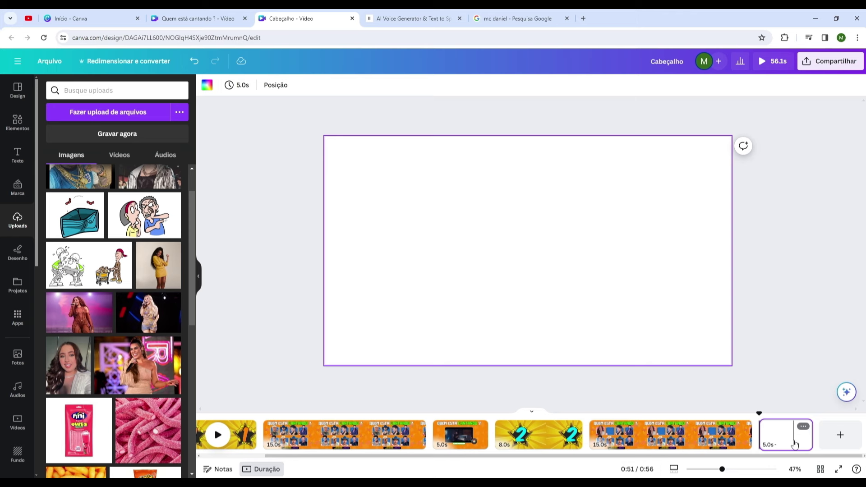
Step: Switch to the finished "Quem está cantando ?" design and download all six pages as separate 1080p MP4 video files
key(ctrl+shift+Tab)
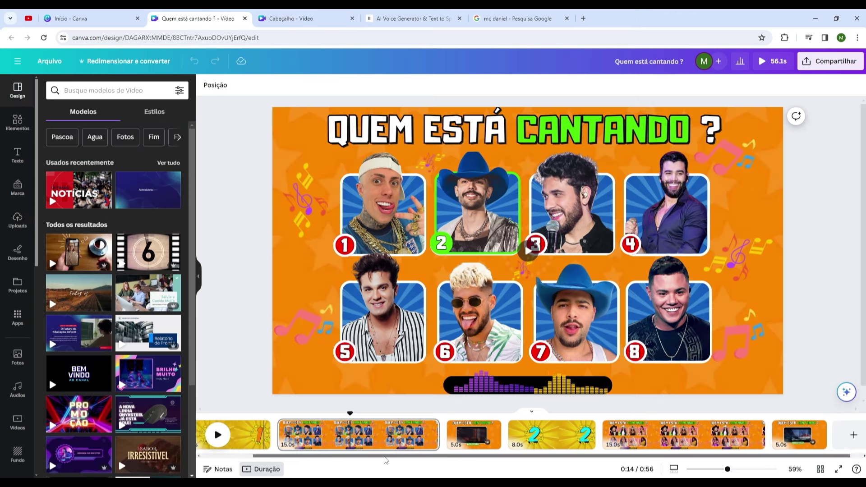
click(618, 444)
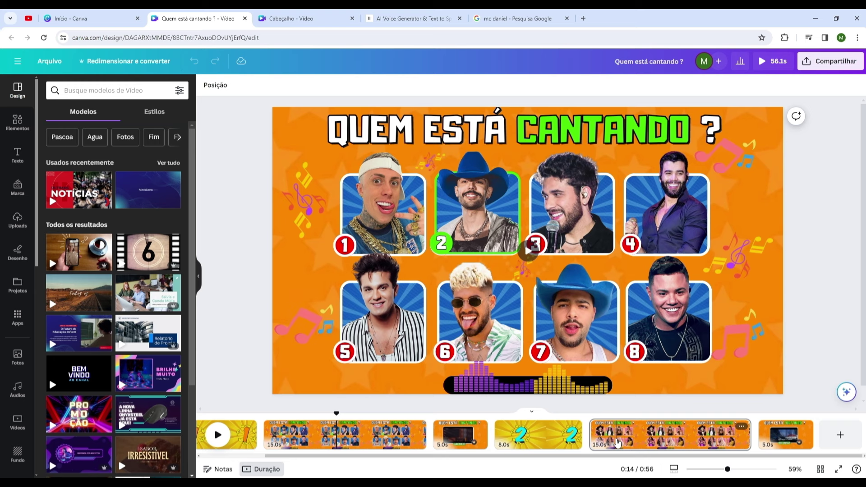
click(817, 70)
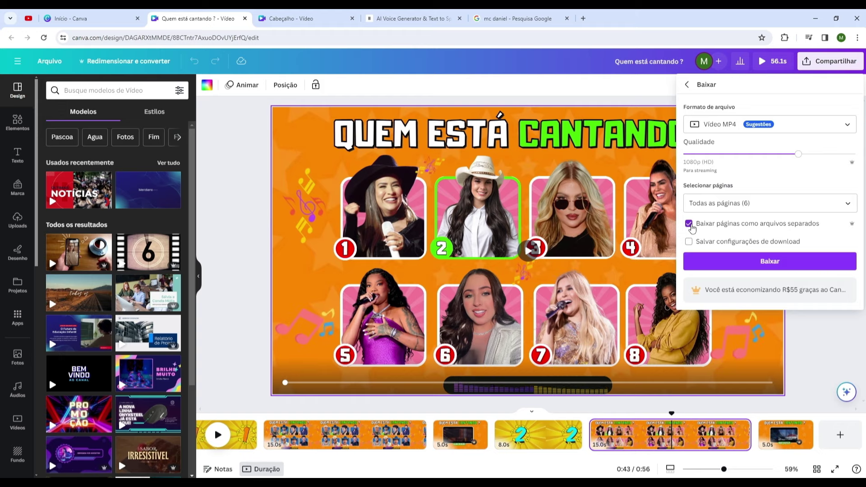
click(760, 268)
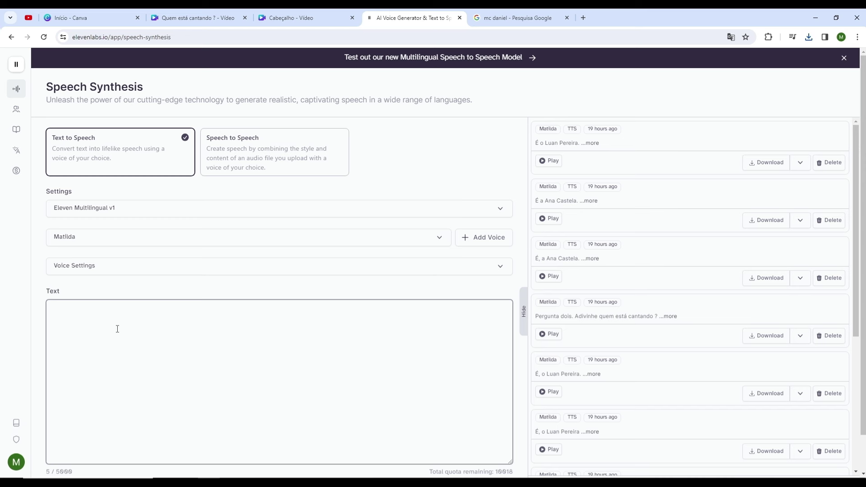
Step: In ElevenLabs, enter the speech text "Pergunta um." followed by "Adivinhe quem está cantando essa música ?" on a new line
text(Pe)
text(rgunta um.)
key(Return)
text(Adivinhe quem está cantando essa música ?)
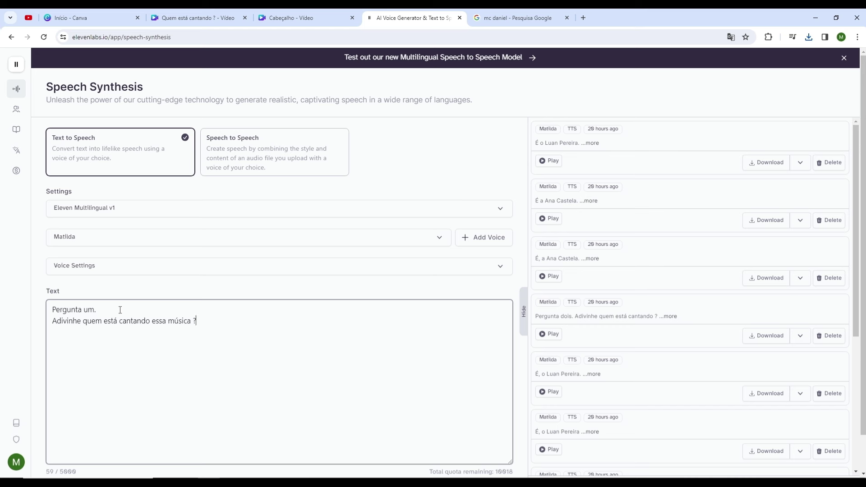
Step: Generate the speech with the Matilda voice and download the audio file
click(441, 245)
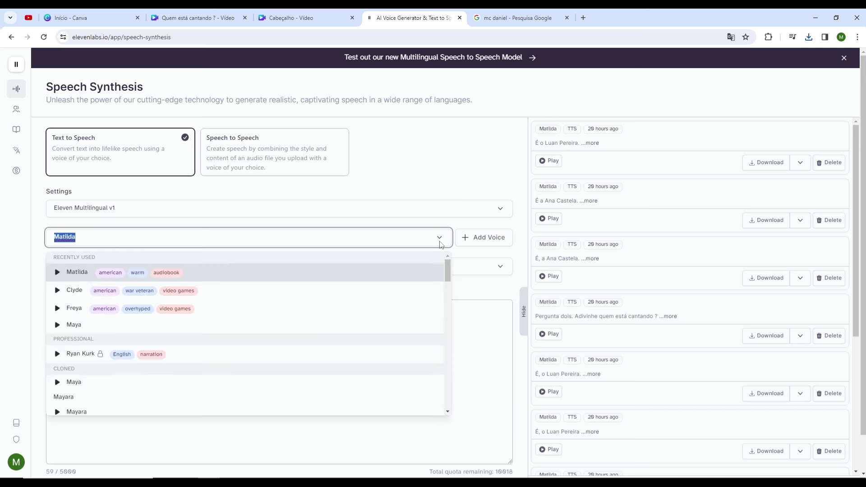
click(72, 280)
scroll(120, 306, down, 1)
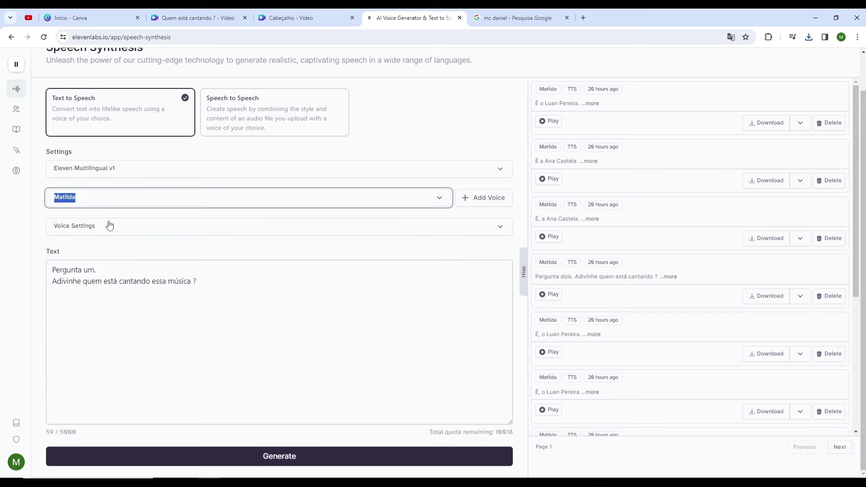
click(276, 456)
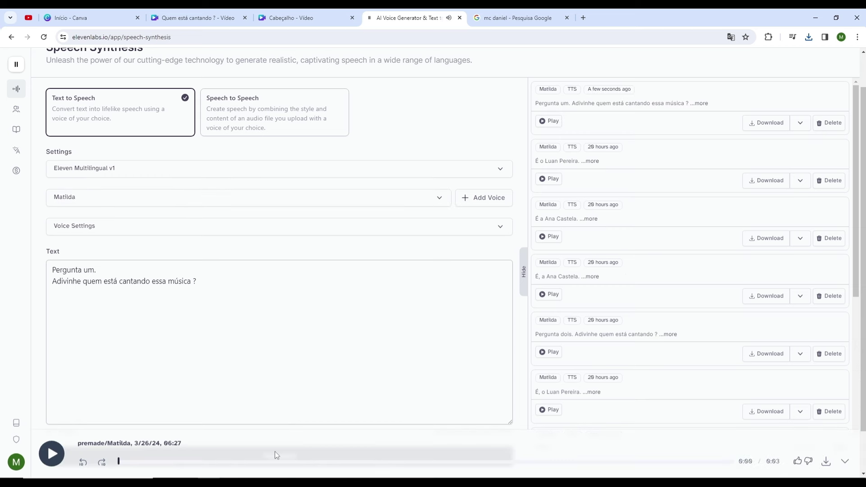
click(825, 460)
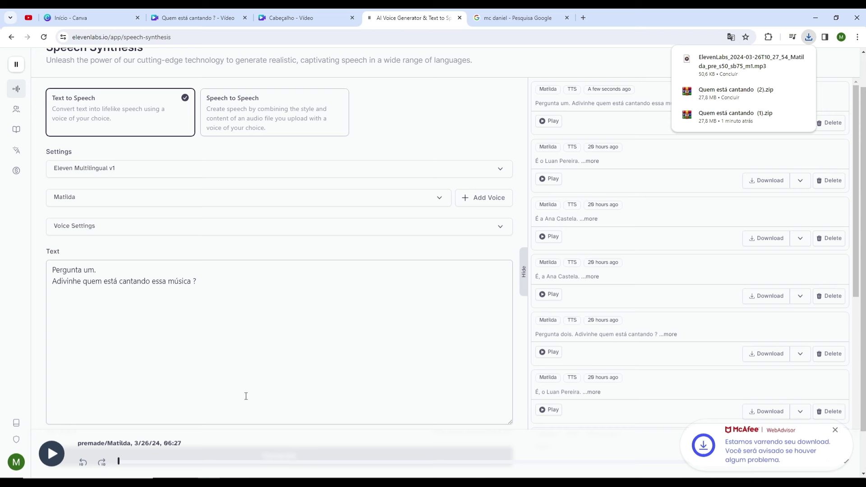
Step: Replace the speech text with "É o Luan Pereira.", generate it with the Matilda voice and download the audio
drag(197, 281, 51, 272)
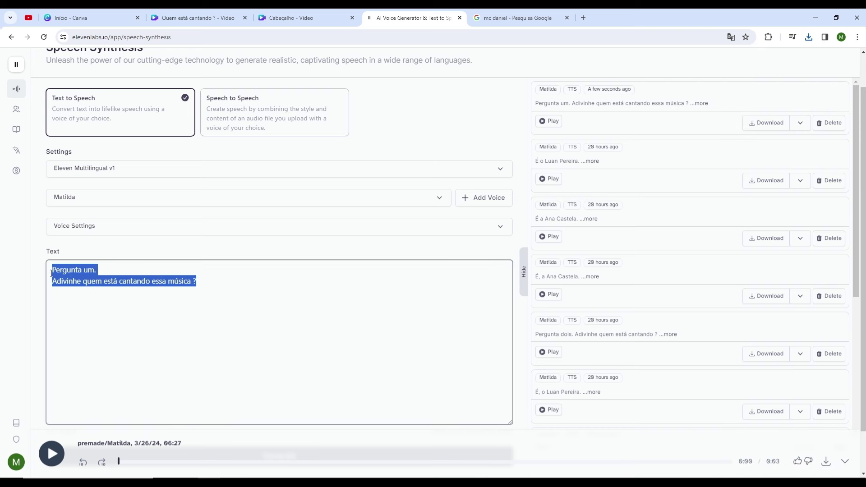
key(BackSpace)
text(É o Luan Pereira.)
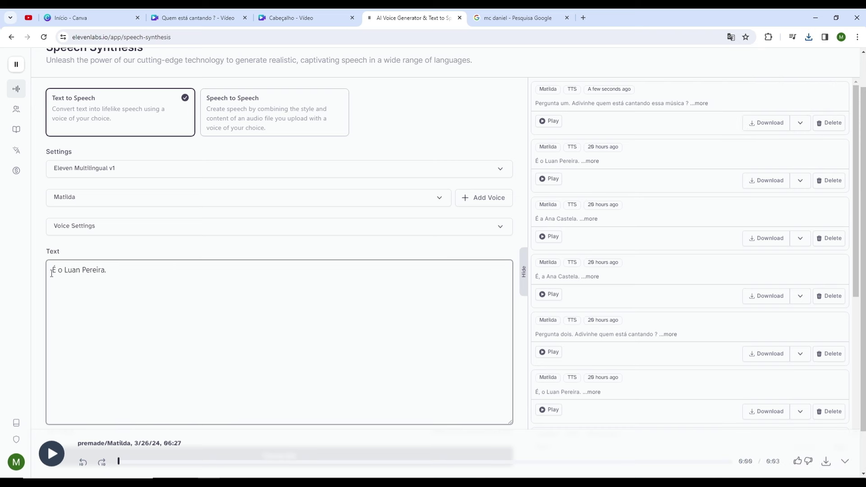
scroll(90, 272, down, 1)
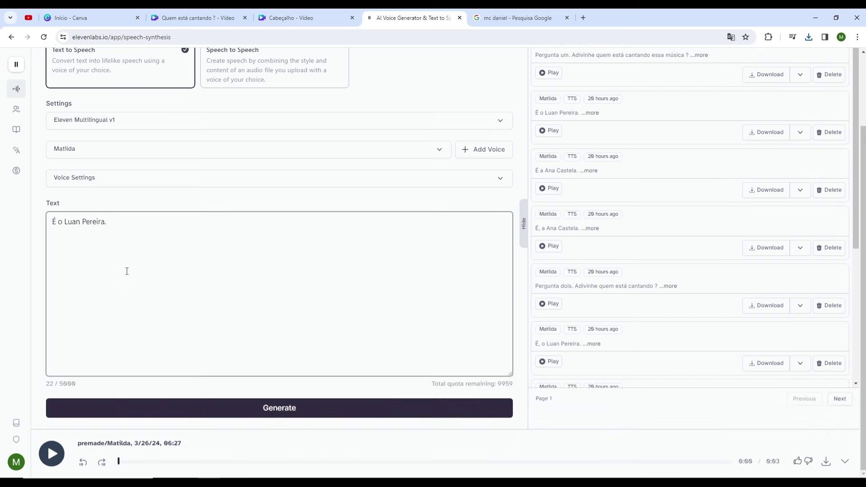
click(279, 413)
click(826, 461)
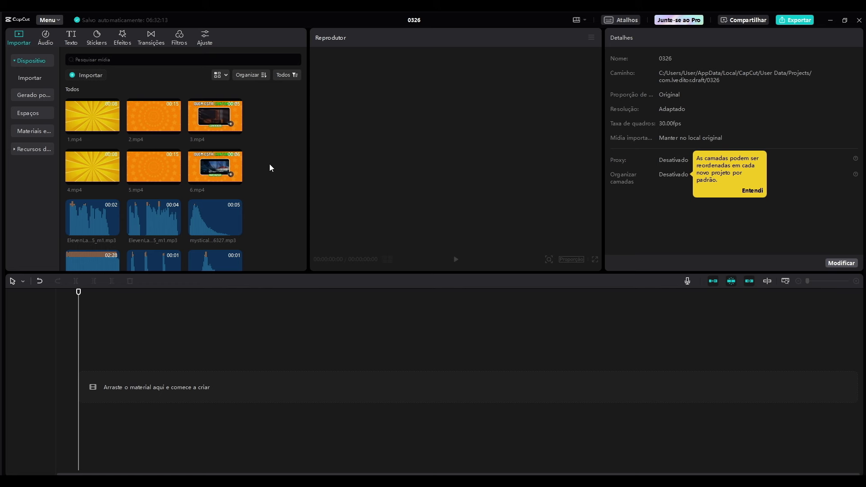
Step: In CapCut project 0326, place clips 1.mp4 to 6.mp4 one after another in numerical order on the main track
scroll(283, 150, down, 3)
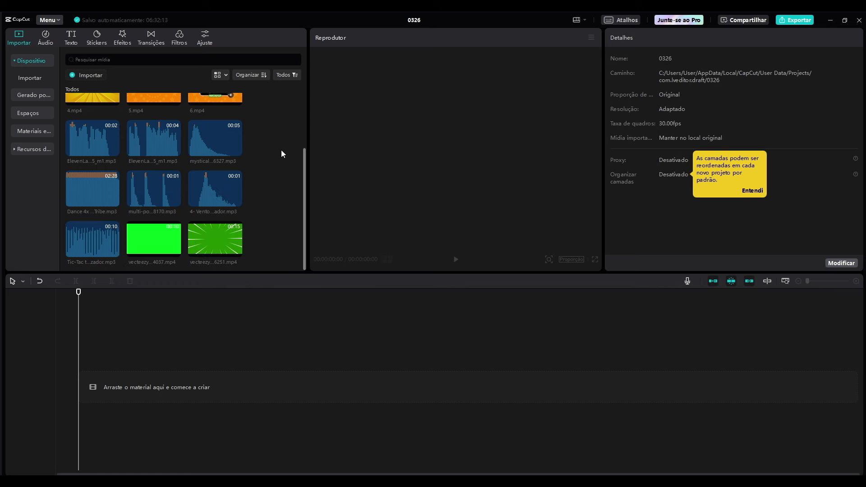
scroll(281, 150, up, 3)
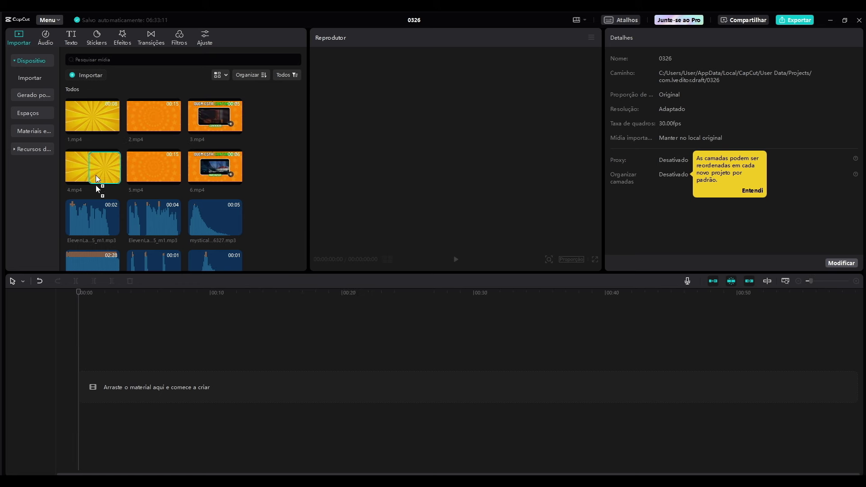
drag(95, 175, 81, 391)
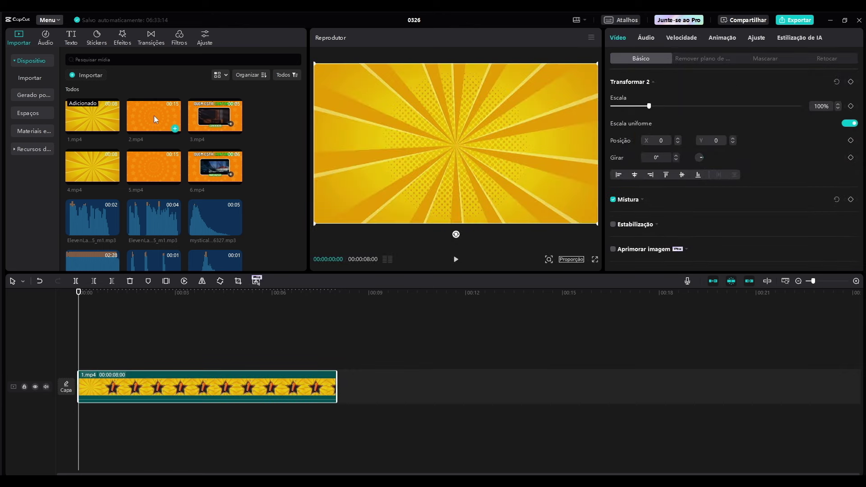
drag(154, 119, 339, 393)
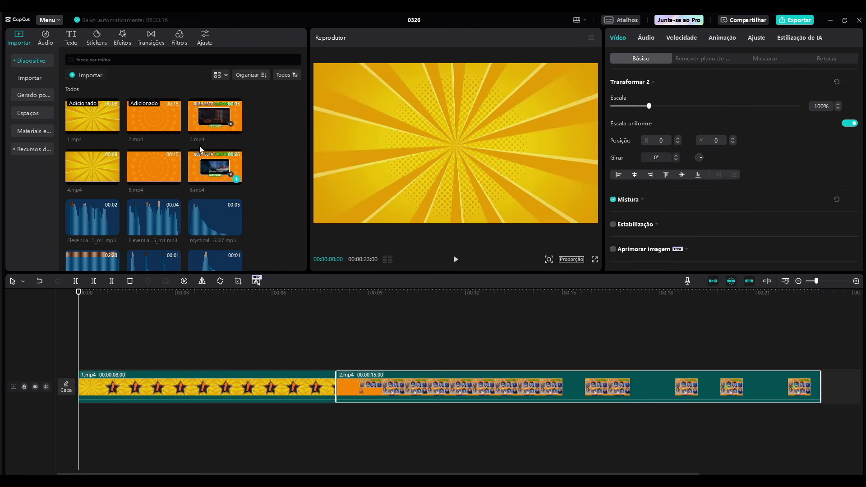
drag(817, 281, 815, 283)
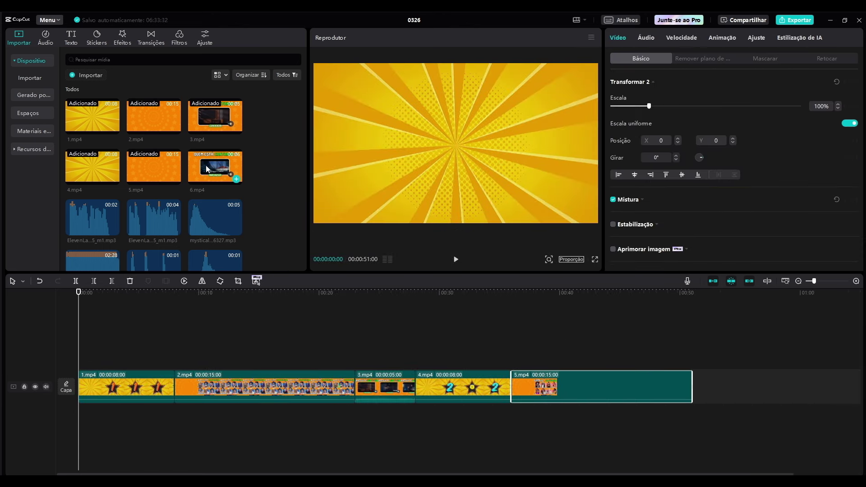
drag(215, 167, 691, 386)
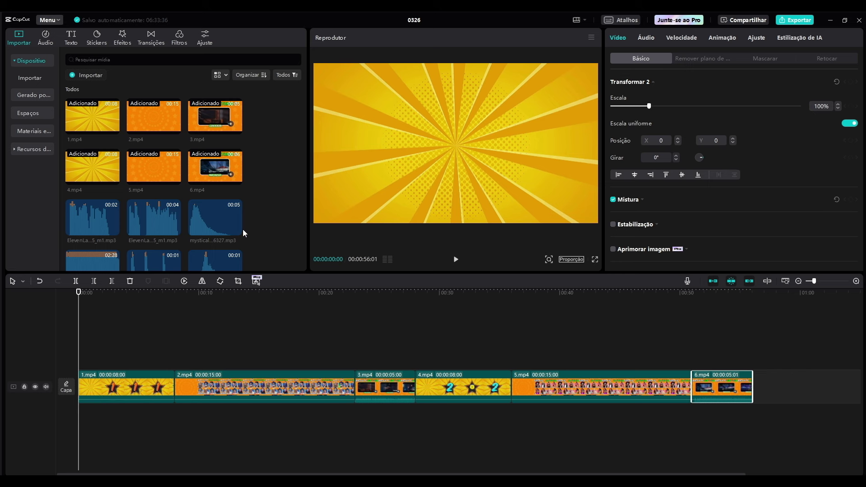
Step: Add the 4-second question narration at the timeline start, split it at 00:00:01:00 and move the second part to the start of 2.mp4
drag(164, 225, 79, 417)
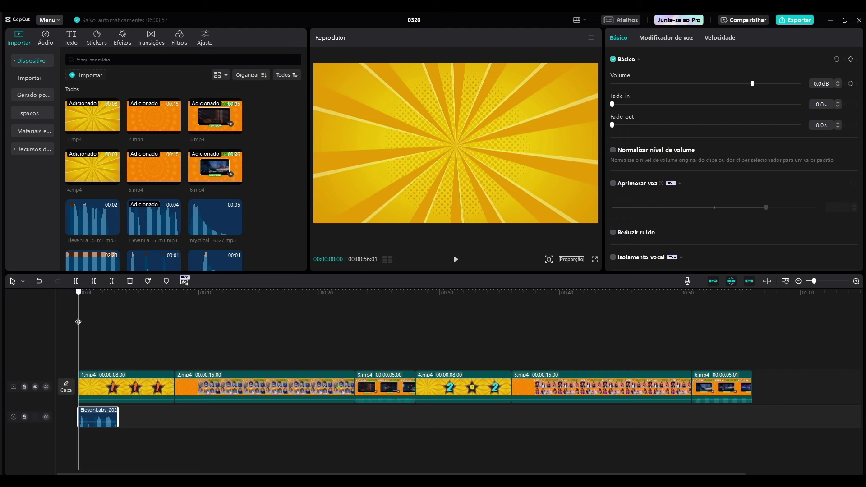
key(space)
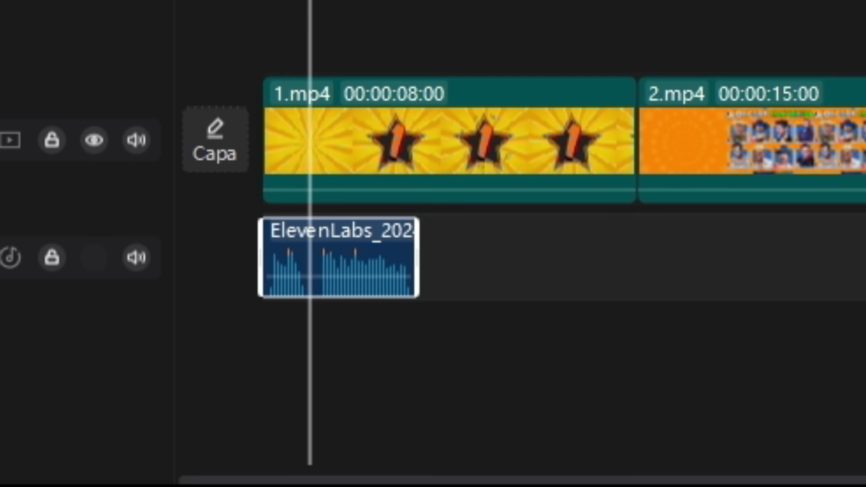
key(ctrl+b)
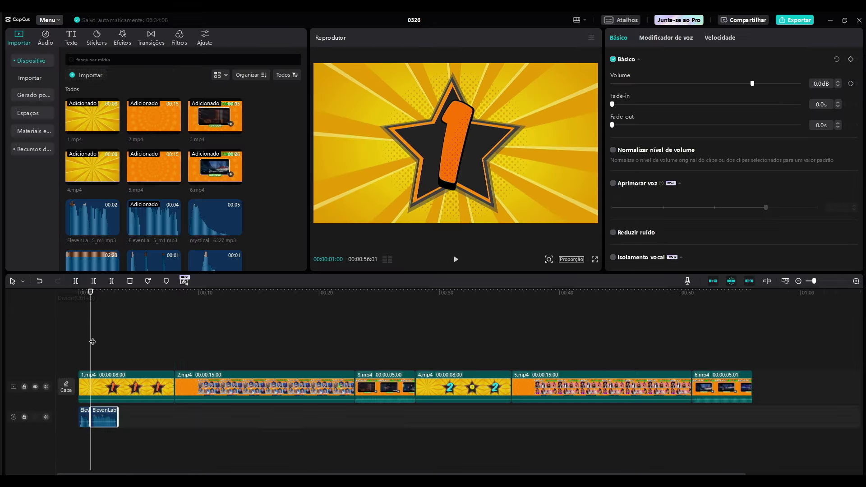
drag(103, 416, 189, 417)
Step: Trim the end of 1.mp4 to about 1.2 seconds and realign the second narration part with the start of 2.mp4
click(117, 387)
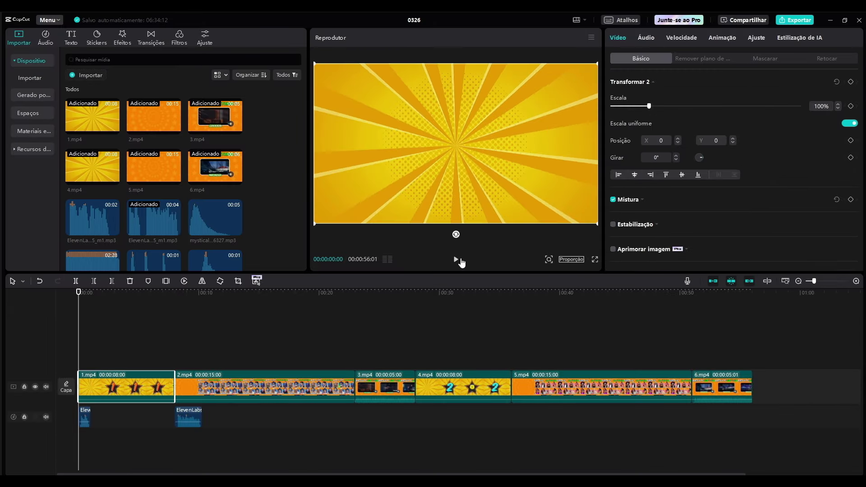
click(456, 260)
click(456, 260)
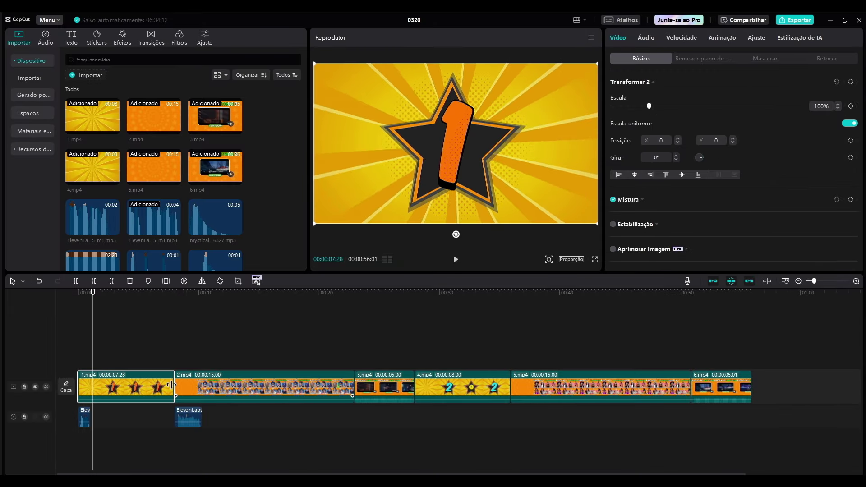
drag(175, 387, 93, 385)
drag(193, 412, 111, 412)
click(116, 344)
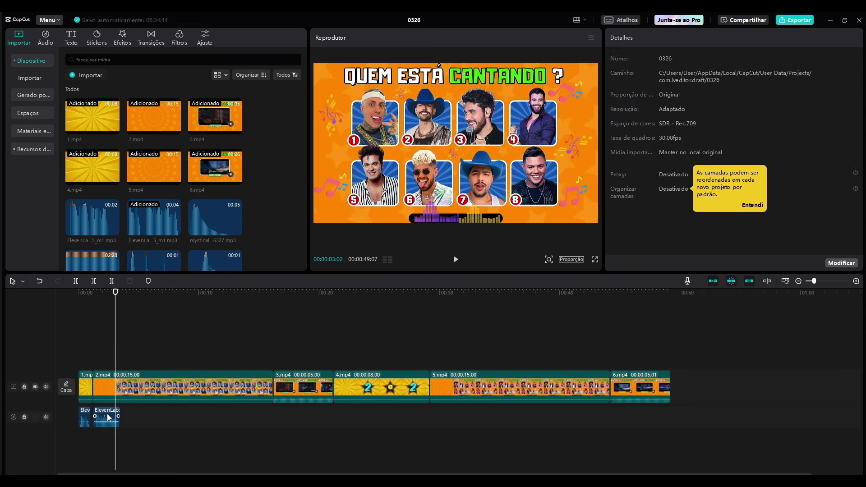
click(455, 260)
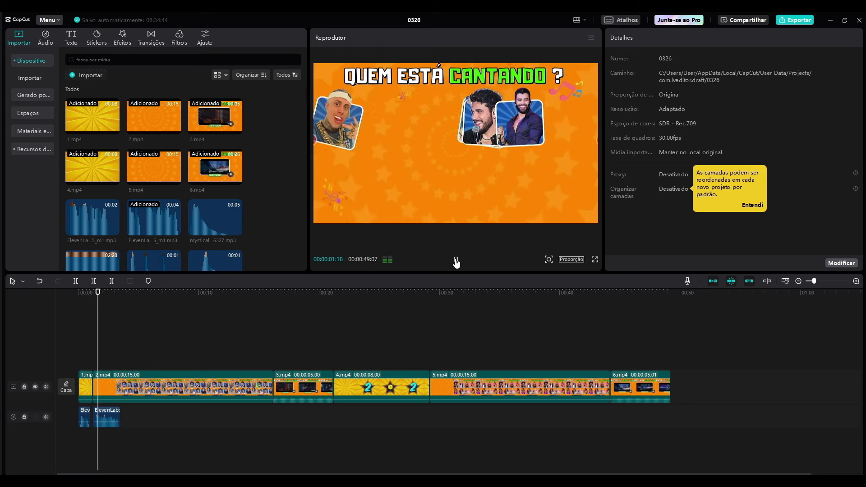
click(455, 260)
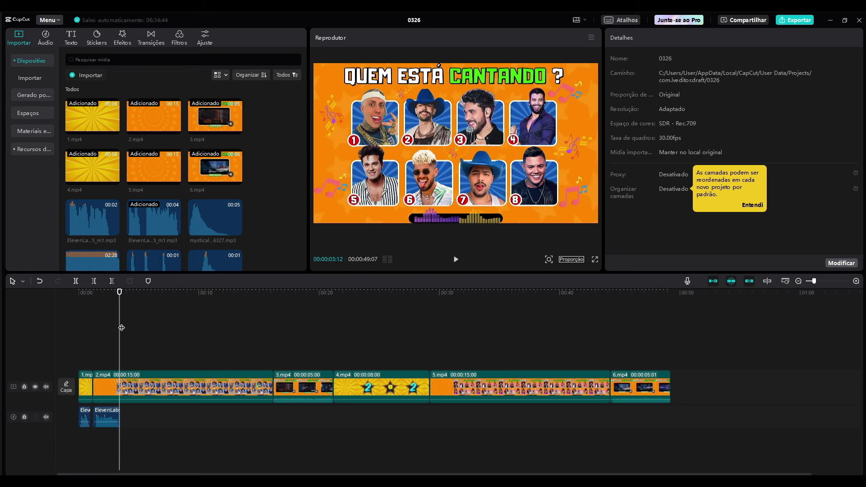
click(119, 330)
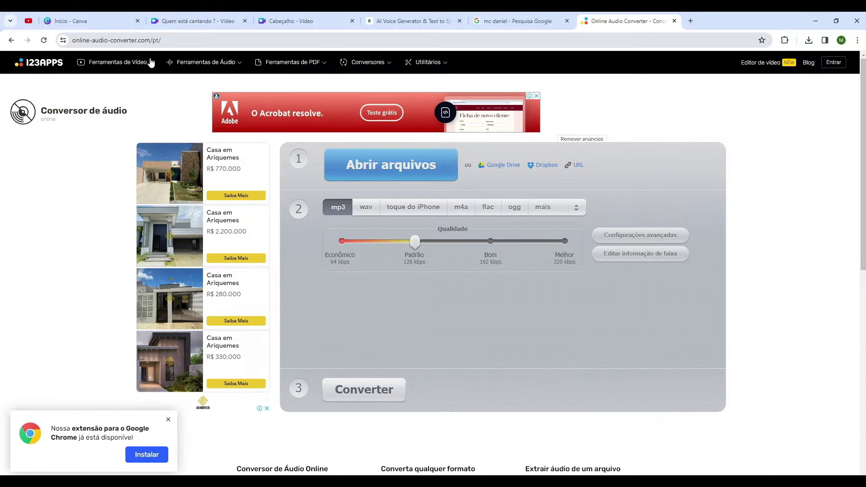
Step: Switch to Online Audio Converter and load the "Luan Pereira" video from Downloads, dismissing the advertisement
click(383, 174)
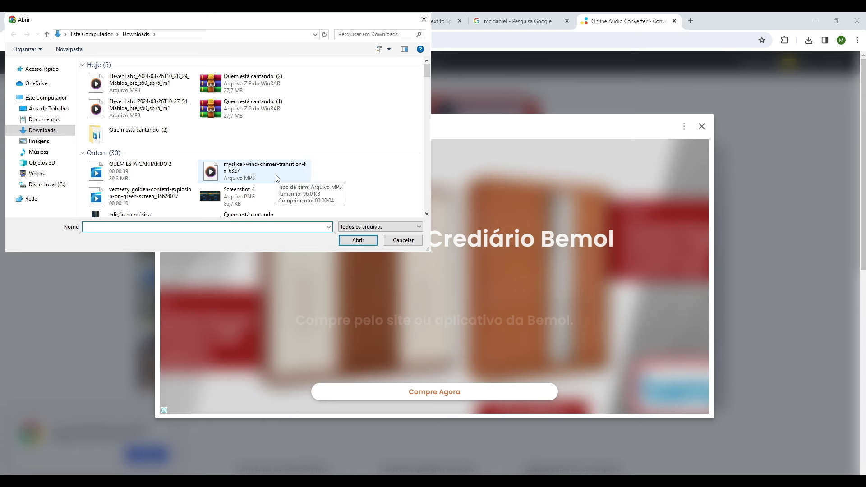
scroll(308, 173, down, 2)
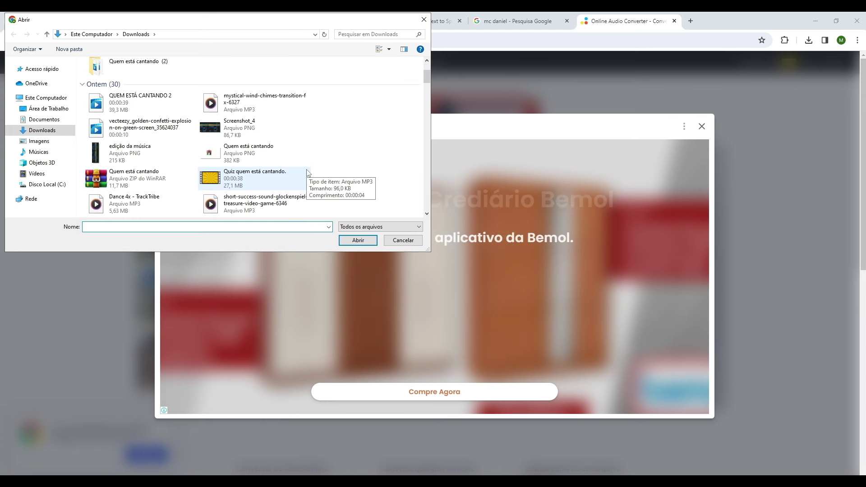
scroll(308, 172, down, 8)
click(253, 128)
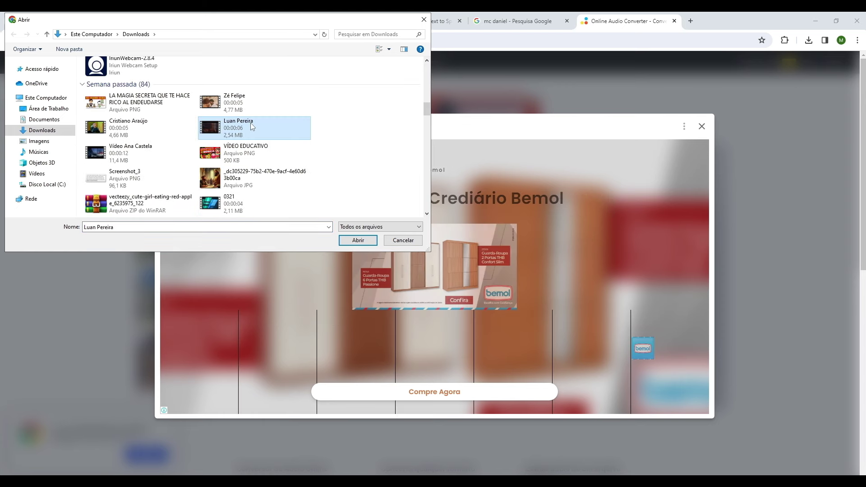
click(345, 241)
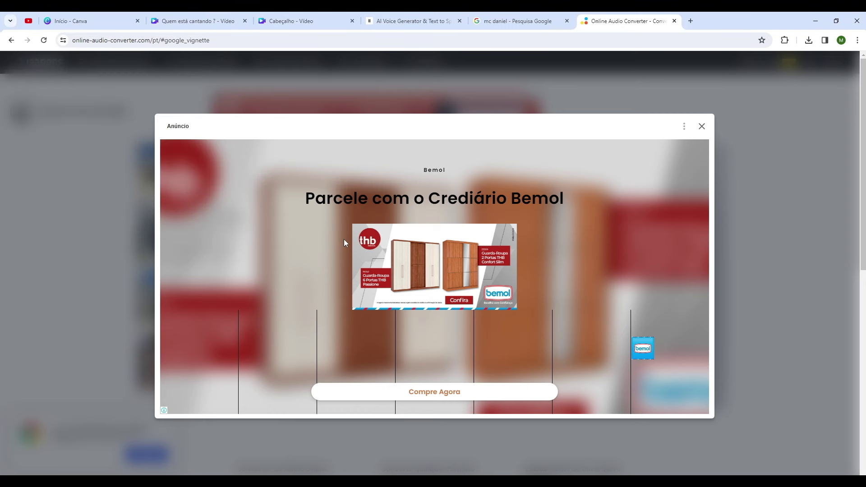
key(Escape)
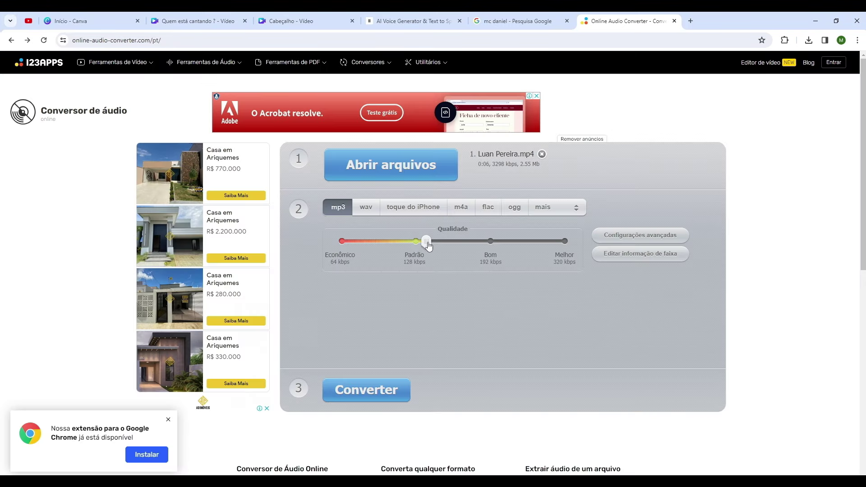
Step: Convert the video to MP3 at the best quality, 320 kbps, and download the result
drag(415, 241, 570, 243)
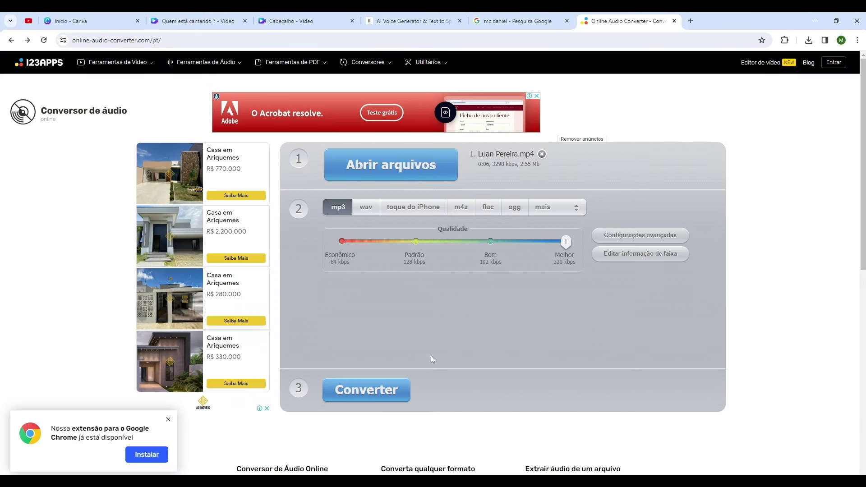
click(388, 389)
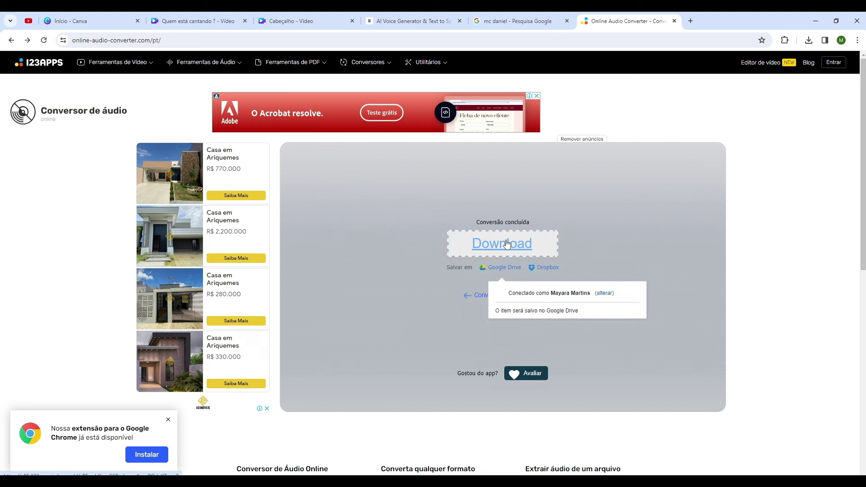
click(506, 243)
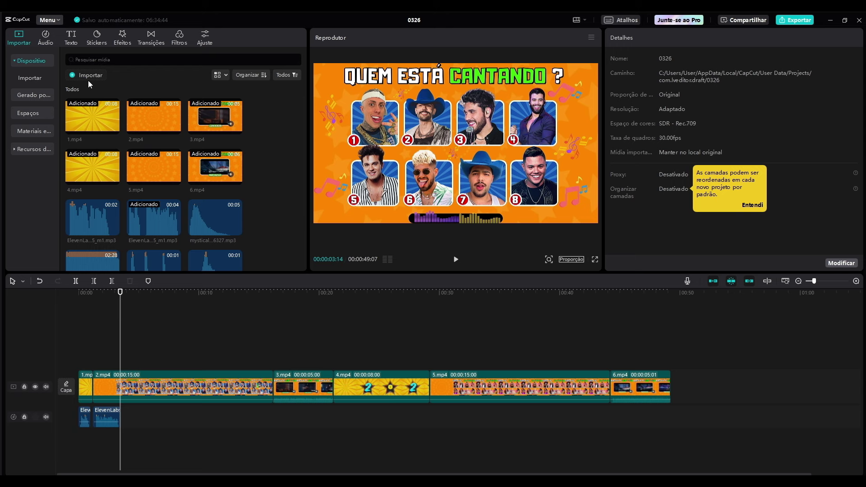
Step: Import the converted Luan Pereira MP3 into the CapCut project and place it directly after the question narration at 00:00:03:14
click(86, 74)
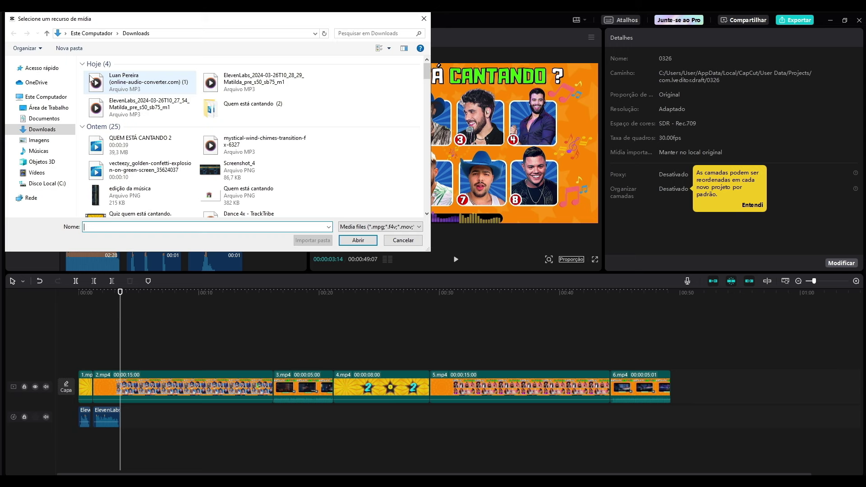
click(110, 85)
click(361, 242)
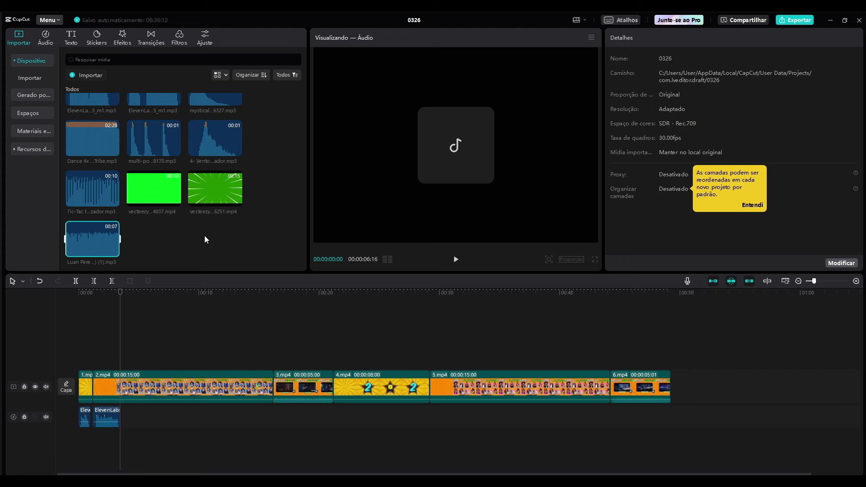
drag(93, 239, 120, 417)
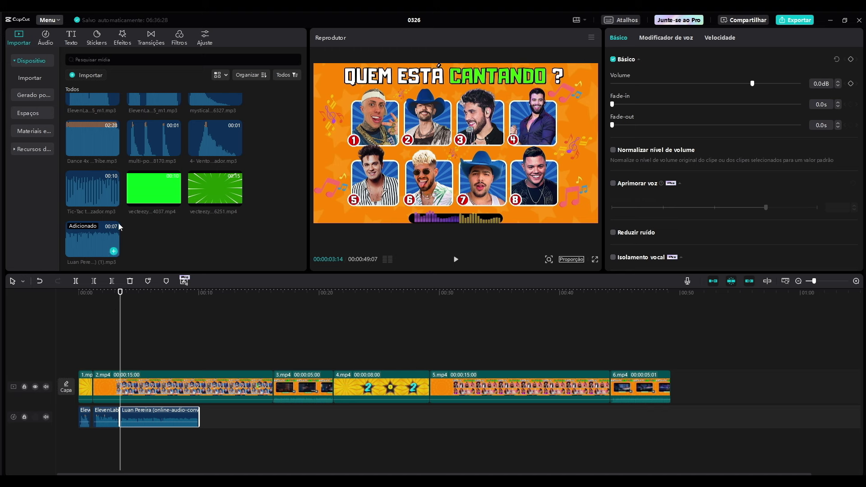
Step: Play the song clip and trim its end to 00:00:06:19
click(456, 260)
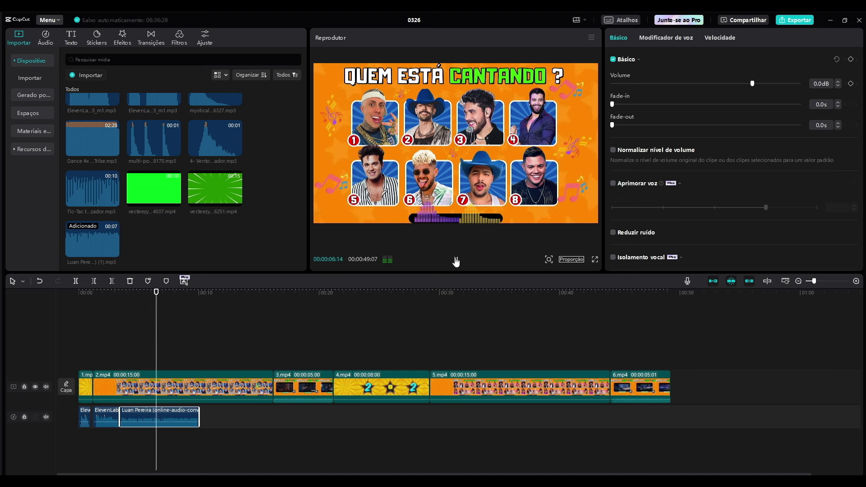
click(456, 260)
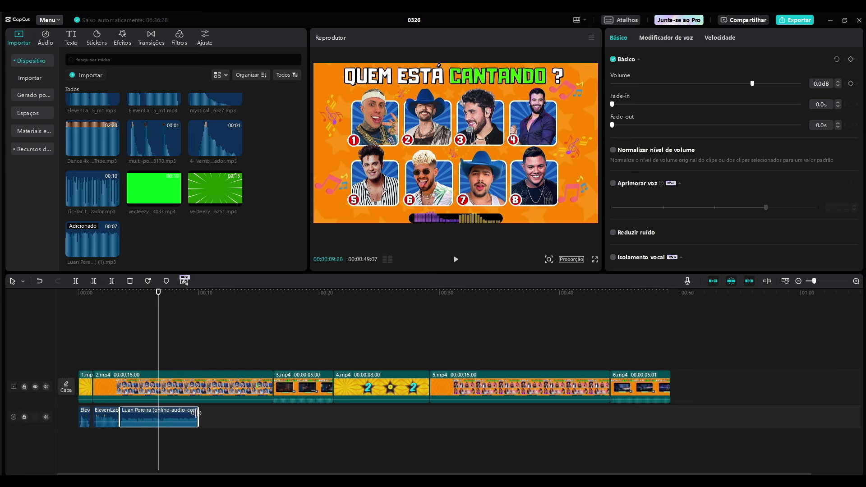
drag(195, 413, 158, 414)
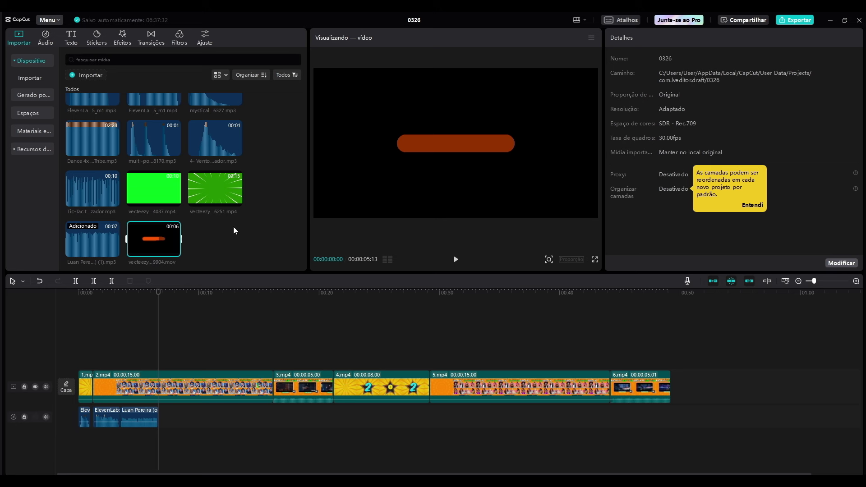
Step: Place the countdown bar clip after the Luan Pereira song at 00:00:06:19 and chroma-key its black background at intensity 100
drag(173, 249, 160, 354)
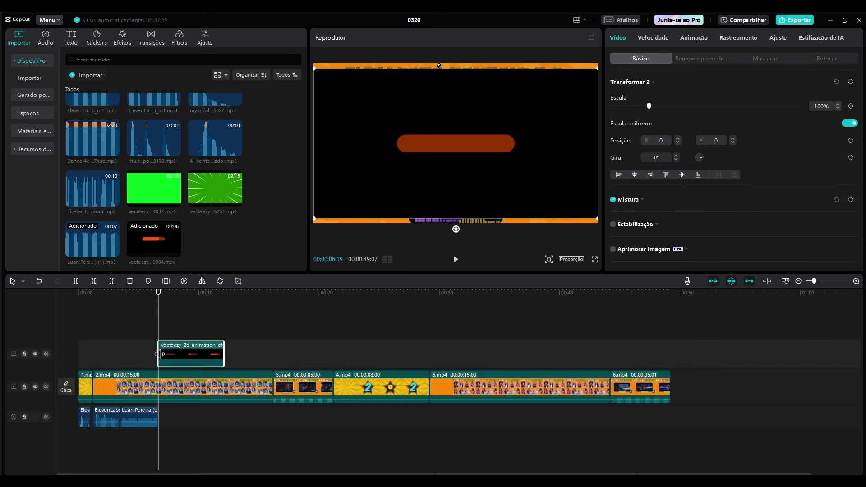
click(686, 58)
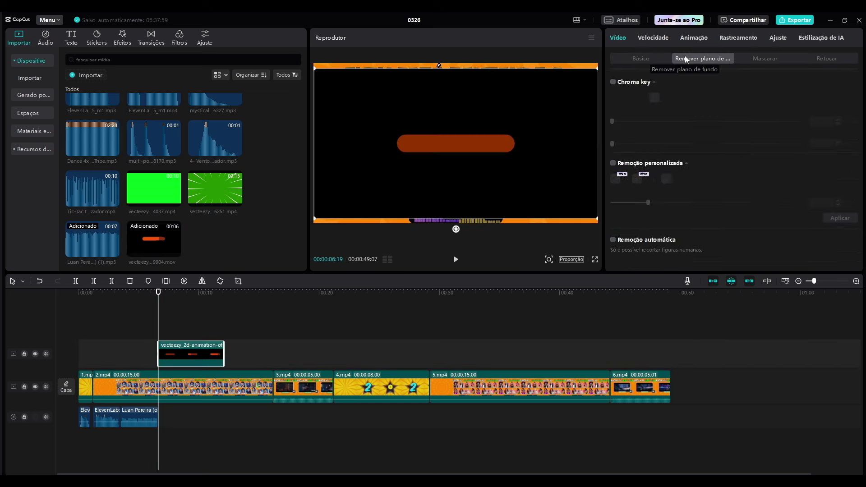
click(613, 82)
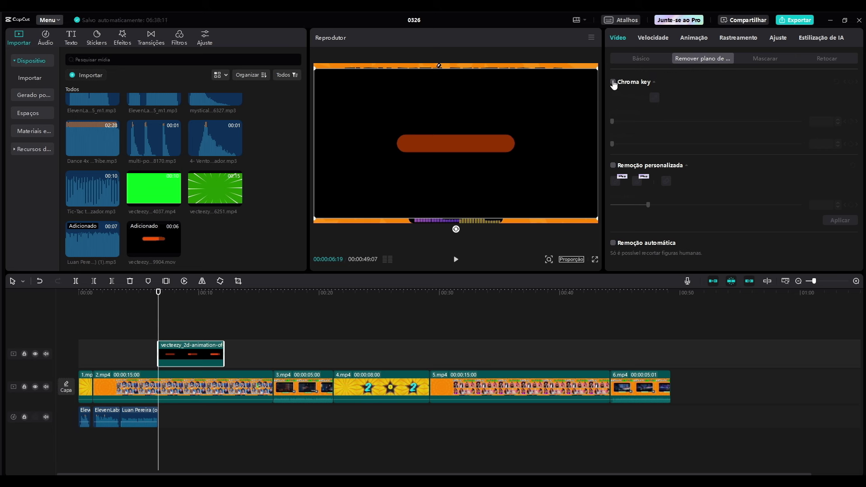
click(655, 98)
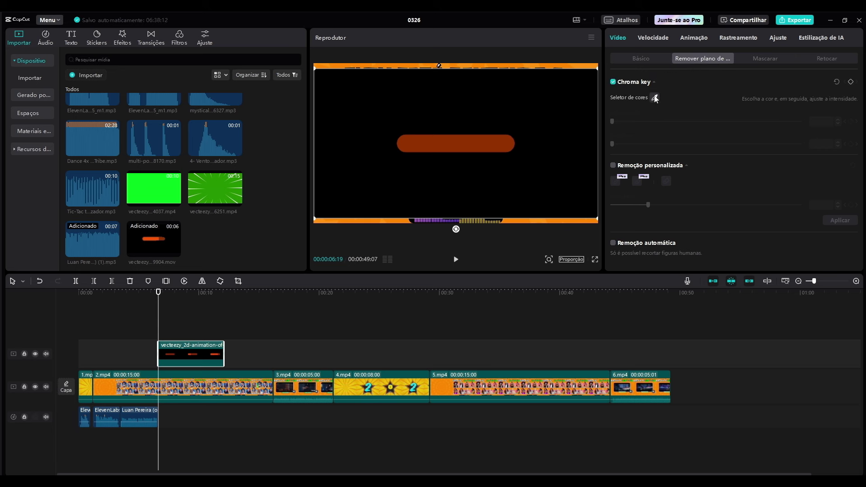
click(556, 107)
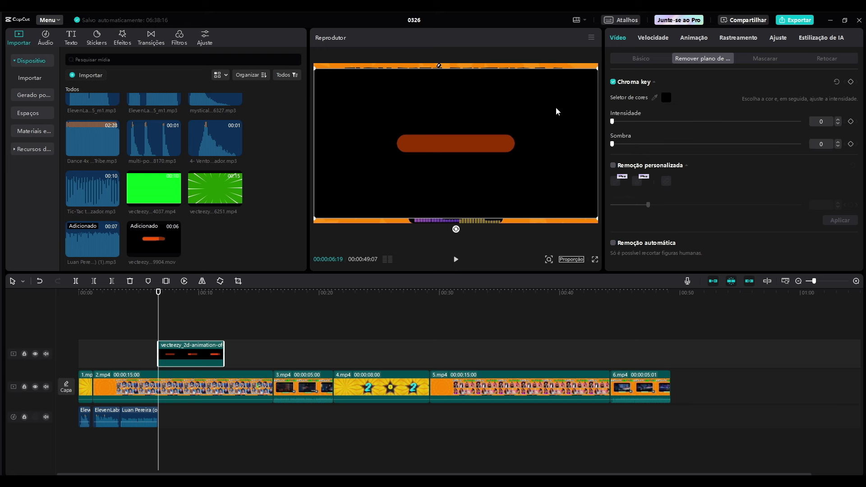
drag(614, 125, 803, 123)
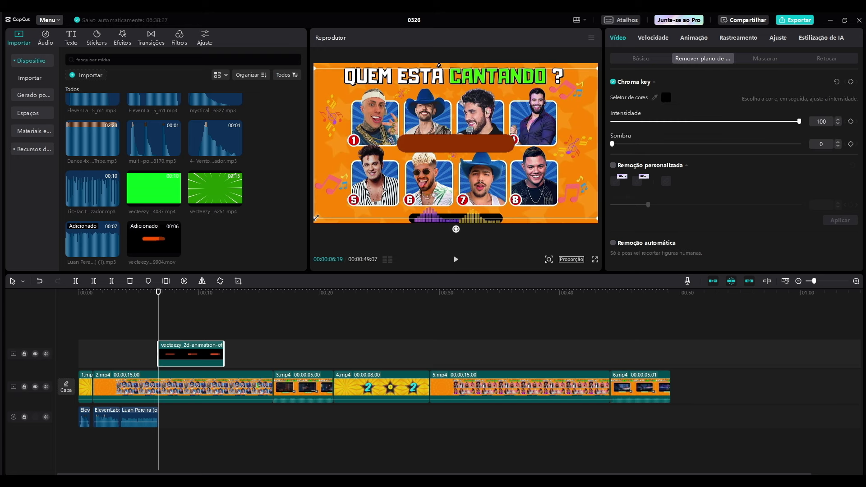
Step: Shrink the countdown bar slightly, rotate it to vertical, and move it to the right of the singers' photo grid
drag(314, 221, 342, 204)
drag(454, 214, 507, 143)
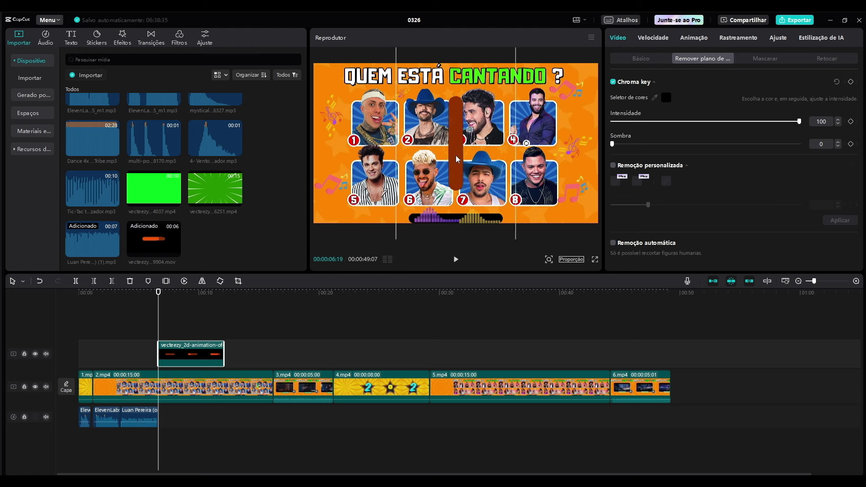
drag(454, 155, 537, 135)
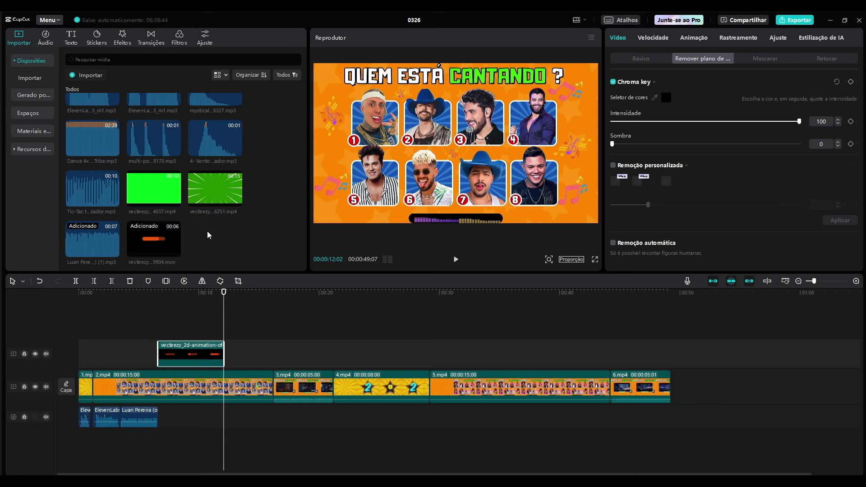
Step: Place the two-second ElevenLabs narration after the countdown bar at 00:00:12:02 and trim the end of 2.mp4 to 00:00:13:18
scroll(207, 231, up, 3)
drag(145, 193, 226, 412)
click(242, 387)
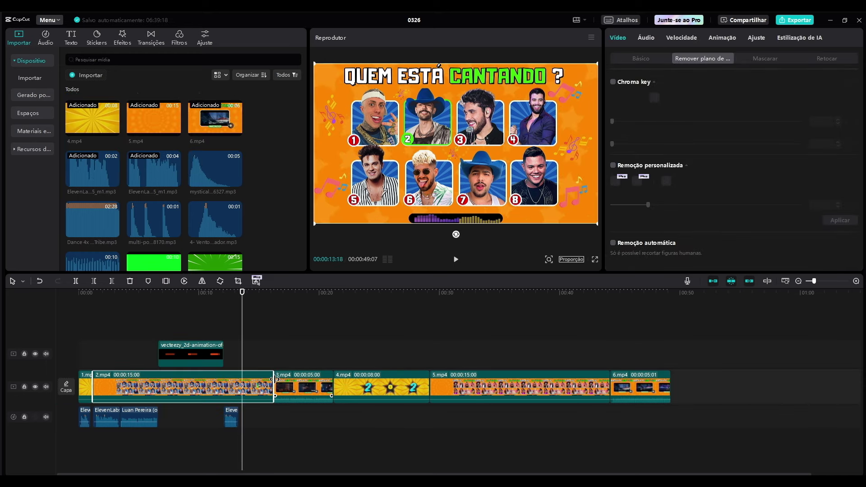
drag(274, 380, 242, 381)
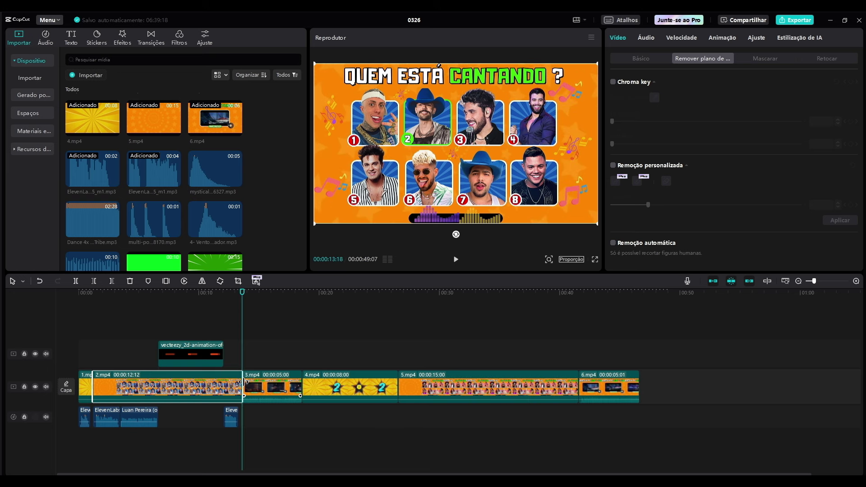
Step: Play the answer section from 00:00:12:02, then place the new four-second ElevenLabs narration at the start of 4.mp4, at 00:00:18:18
click(224, 335)
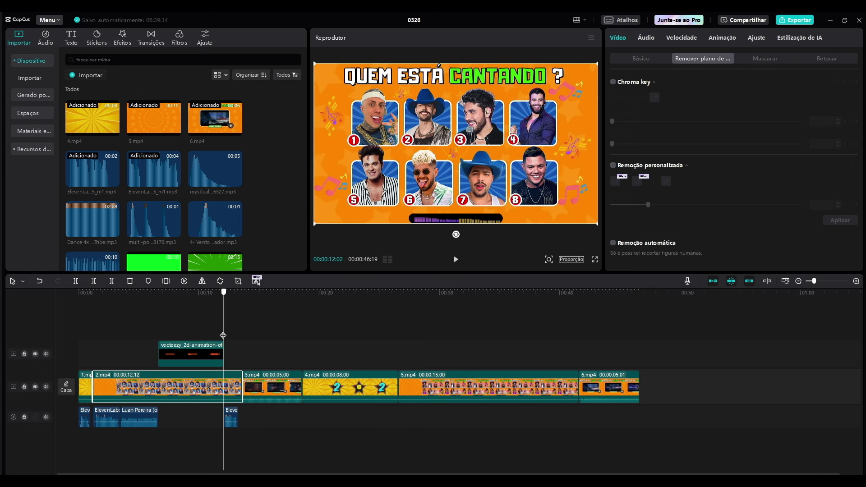
key(space)
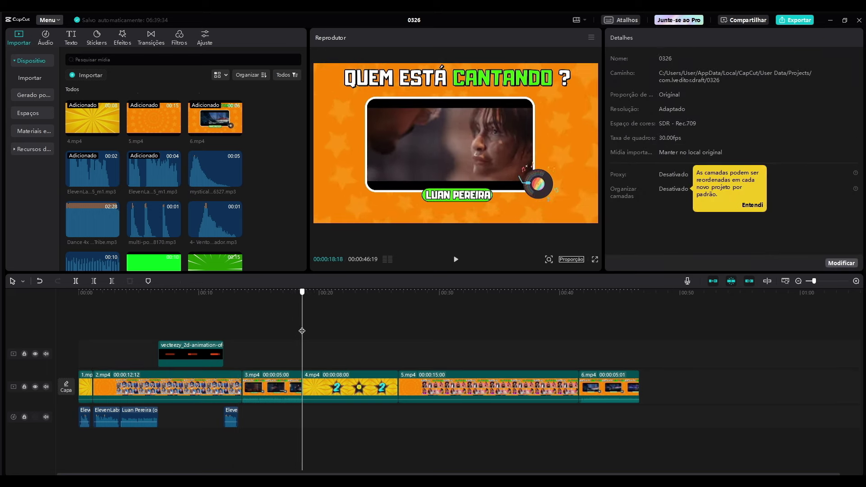
click(303, 331)
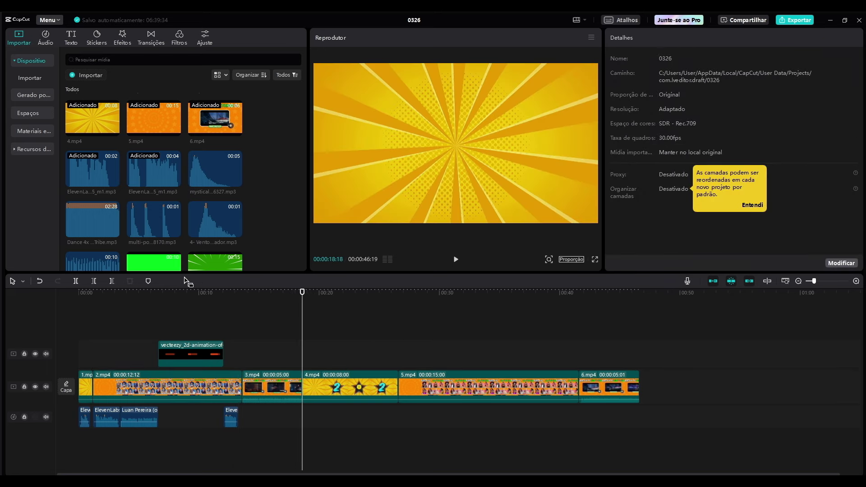
key(ctrl+v)
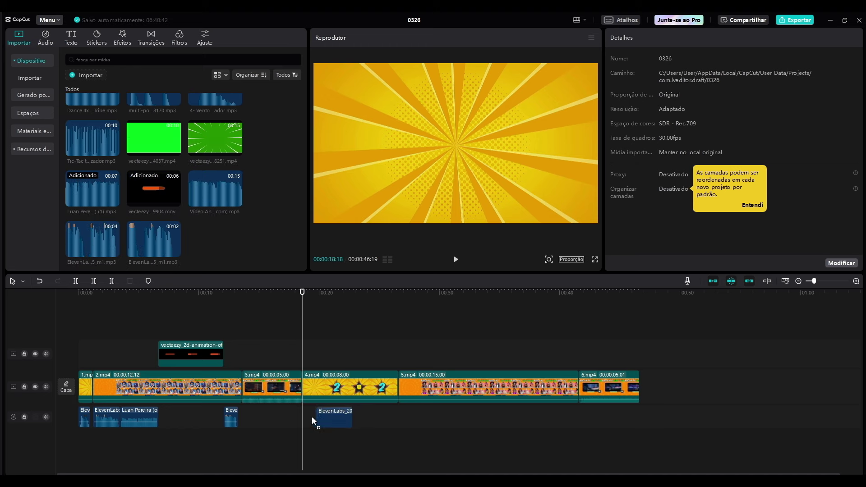
click(303, 417)
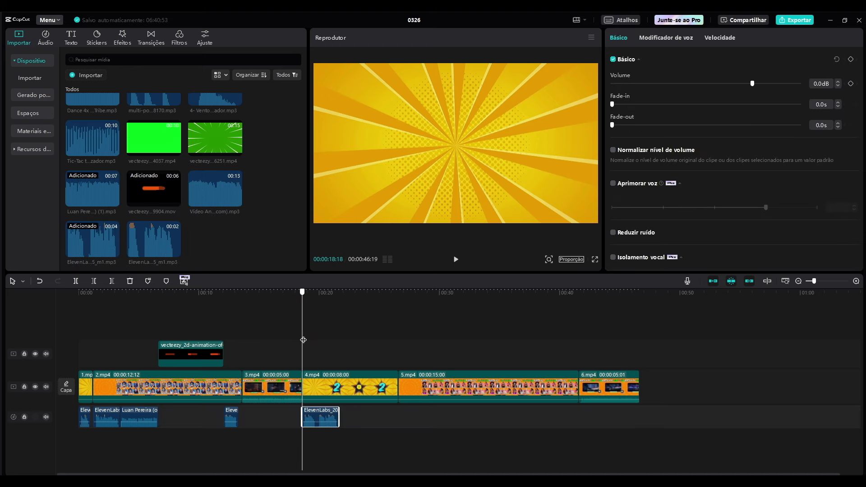
Step: Split the new narration at 00:00:19:24 and trim the end of 4.mp4 to that same point
drag(302, 339, 316, 345)
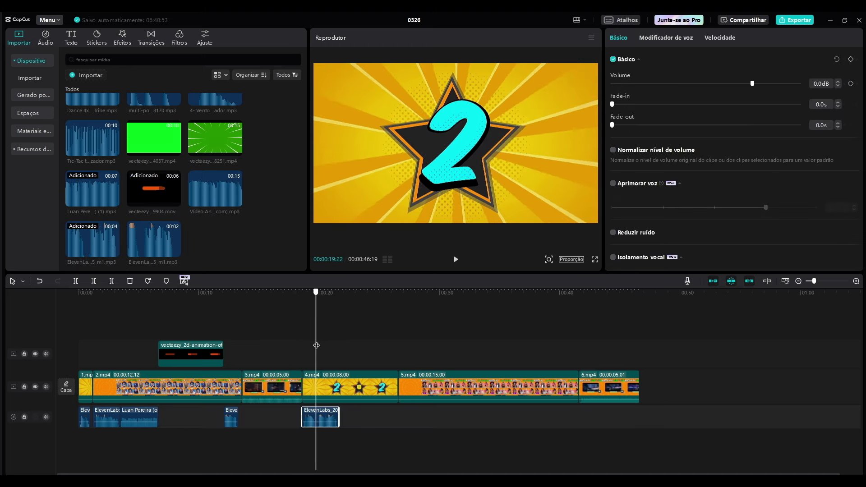
click(76, 283)
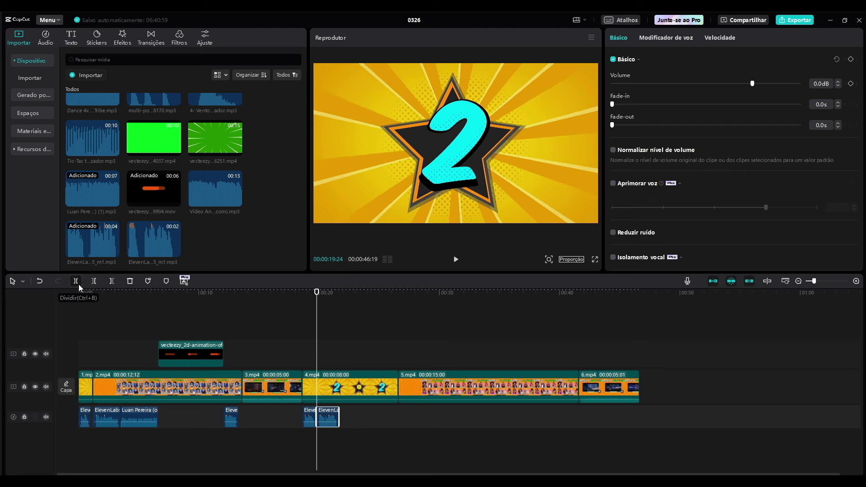
click(393, 383)
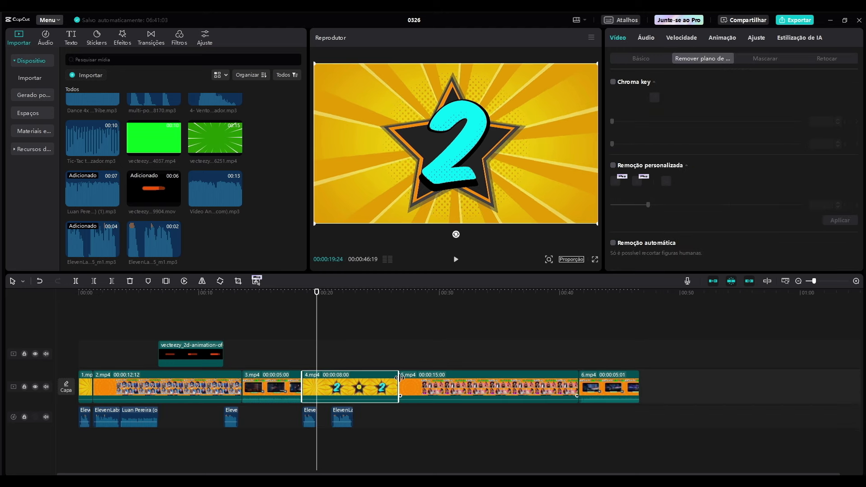
drag(398, 387, 317, 387)
Step: Move the second part of the split narration to just after the start of 5.mp4 and play it back
drag(347, 417, 335, 418)
click(456, 259)
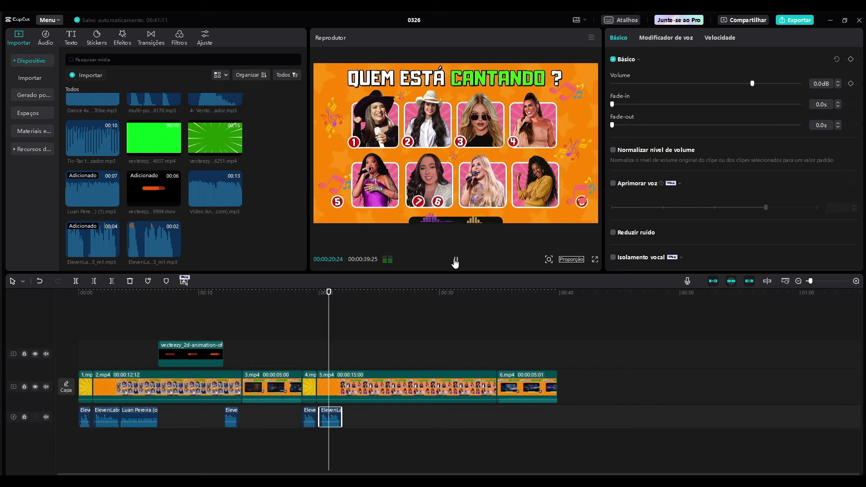
key(space)
Step: Add the Ana Castela MP3 directly after the narration at 00:00:21:26, play it, and trim its end to 00:00:26:10
click(342, 328)
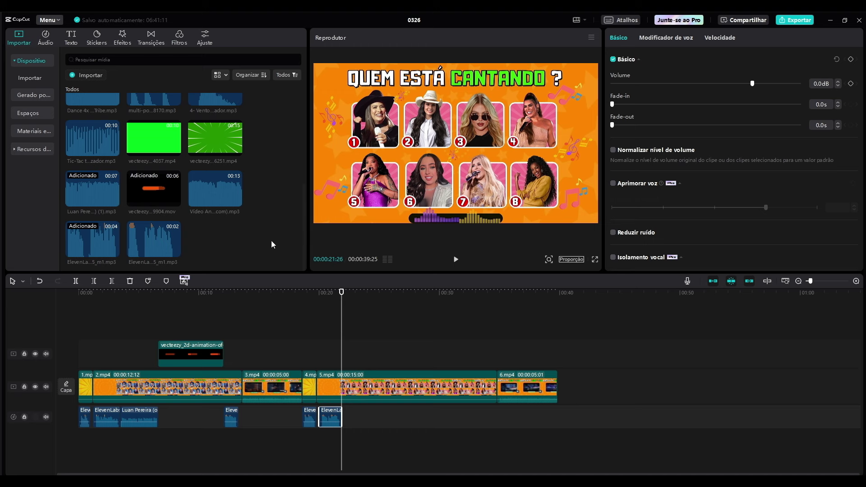
drag(215, 188, 342, 418)
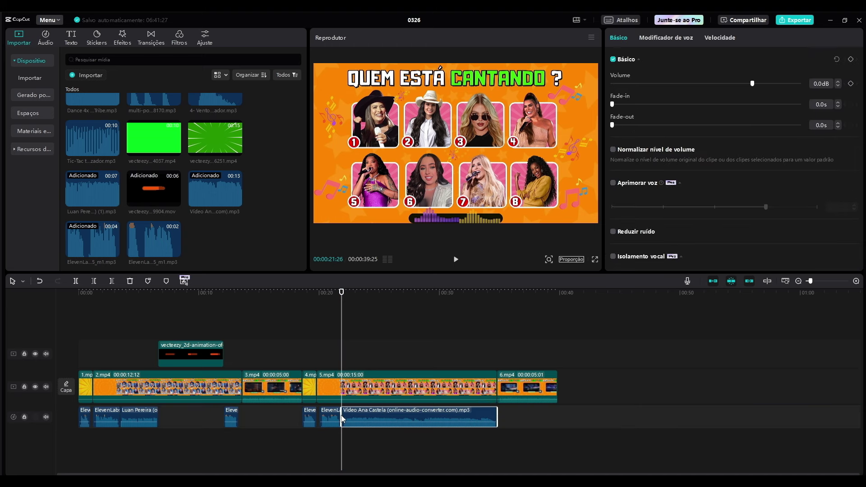
click(454, 261)
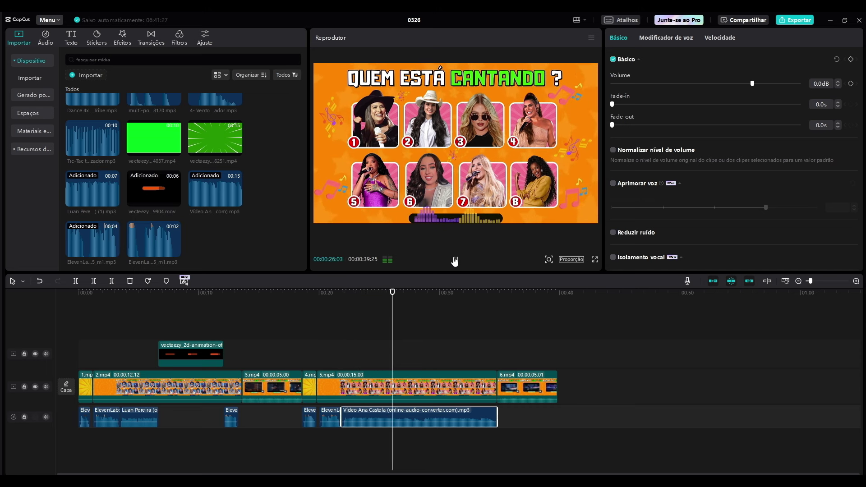
click(454, 259)
drag(497, 419, 394, 422)
Step: Copy the keyed countdown bar to 00:00:26:10, after the Ana Castela song, and move the playhead to the copy's end
click(198, 351)
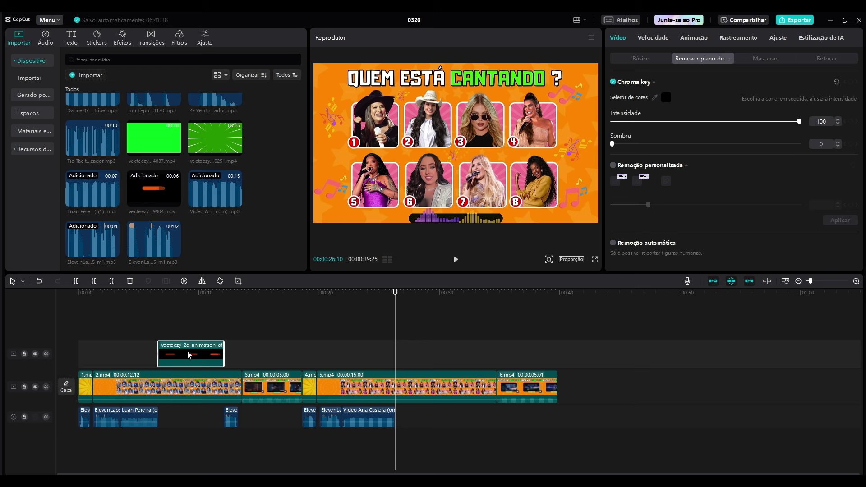
key(ctrl+v)
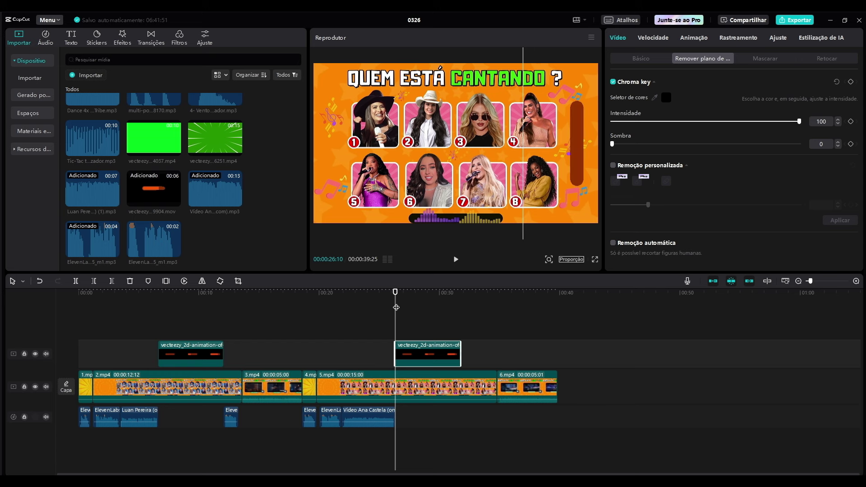
drag(396, 307, 461, 335)
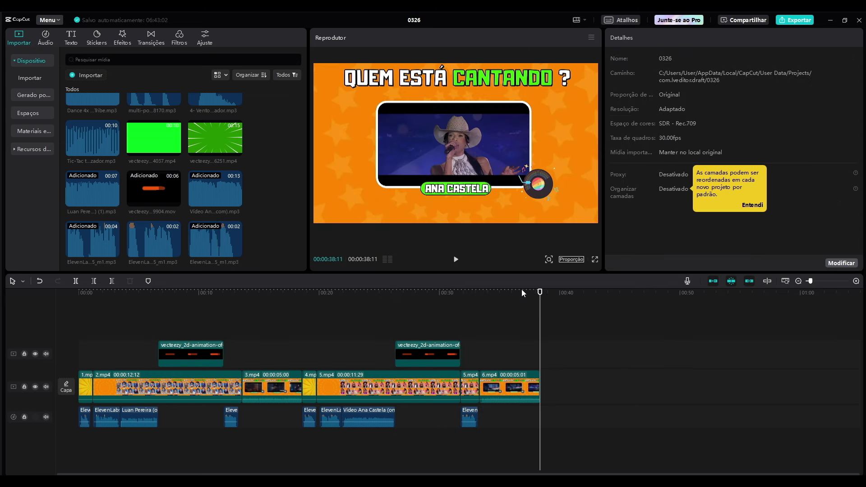
Step: Preview the golden confetti green-screen clip and place it directly after the first countdown bar at 00:00:12:02
drag(541, 310, 222, 358)
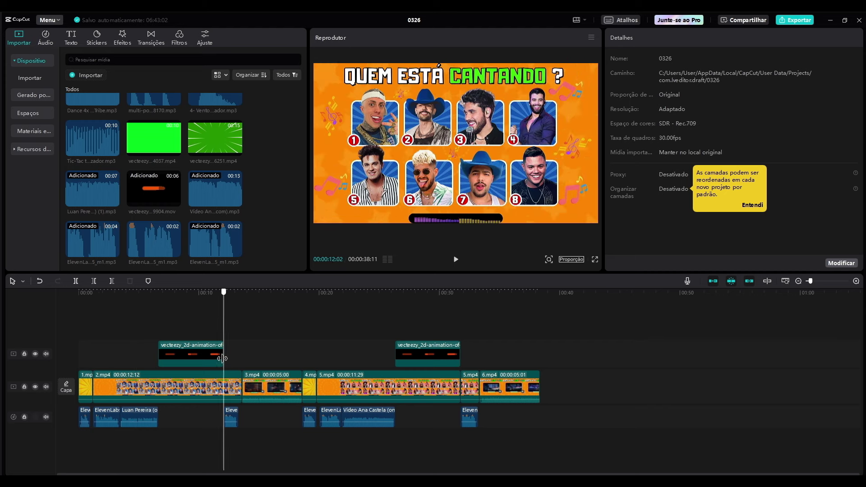
click(161, 148)
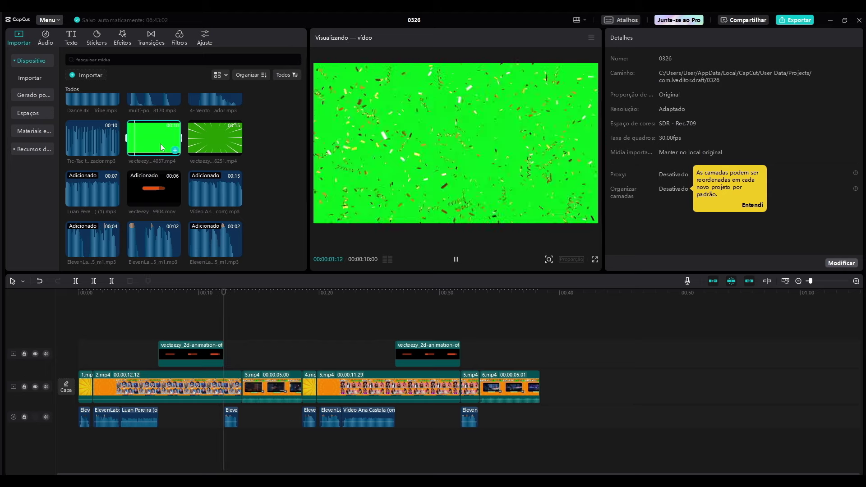
drag(147, 153, 225, 346)
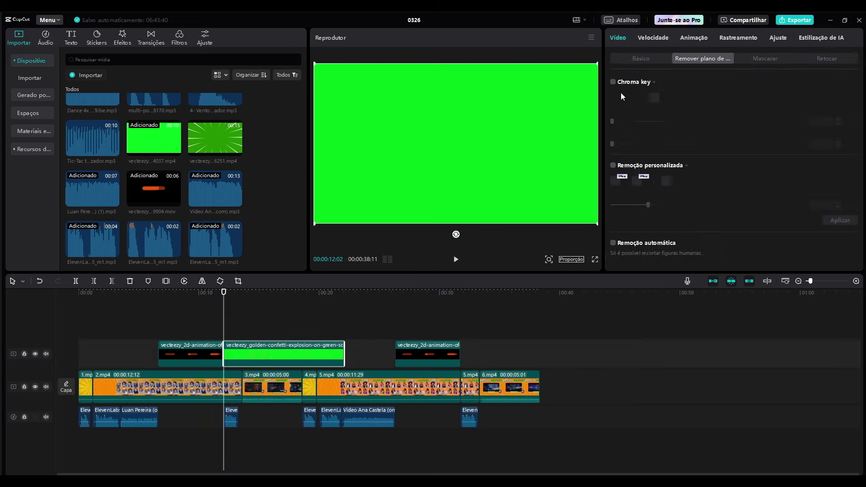
Step: Chroma-key the confetti clip's green background at intensity 80 and trim the clip to end where 3.mp4 starts
click(616, 82)
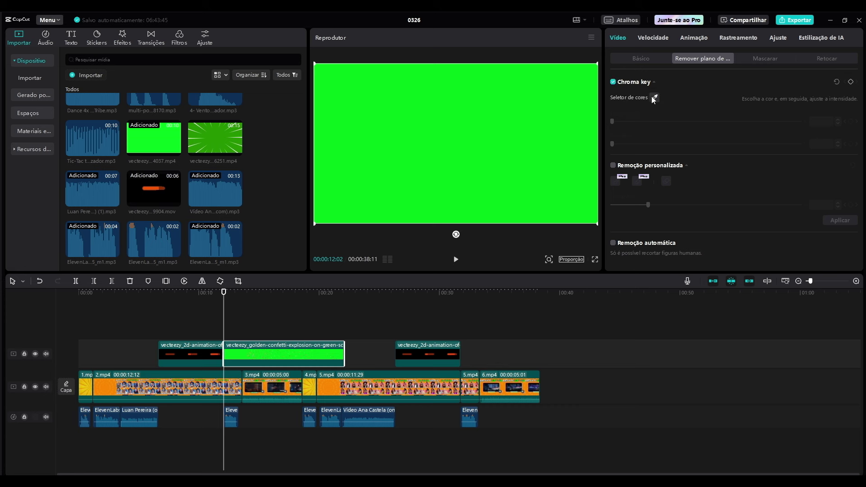
click(651, 96)
click(454, 136)
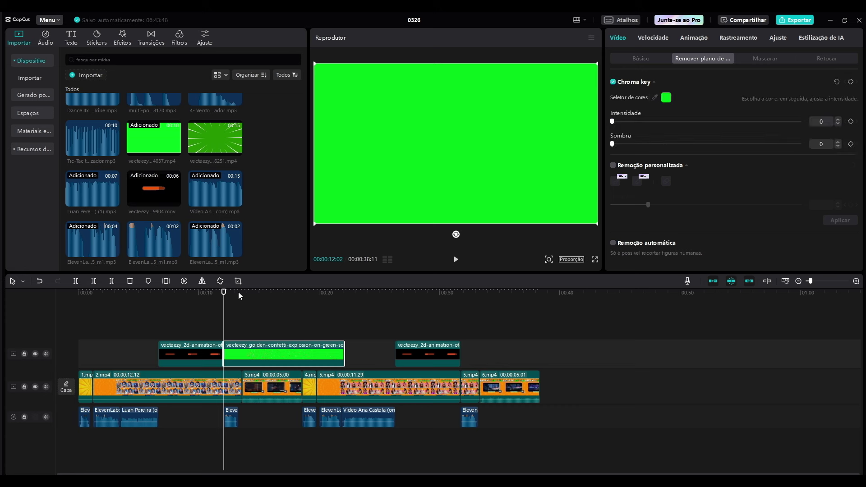
key(space)
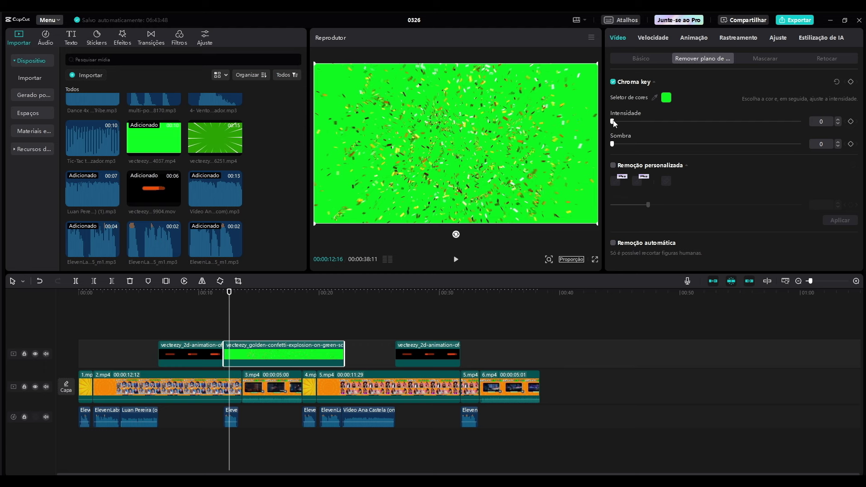
drag(614, 123, 743, 128)
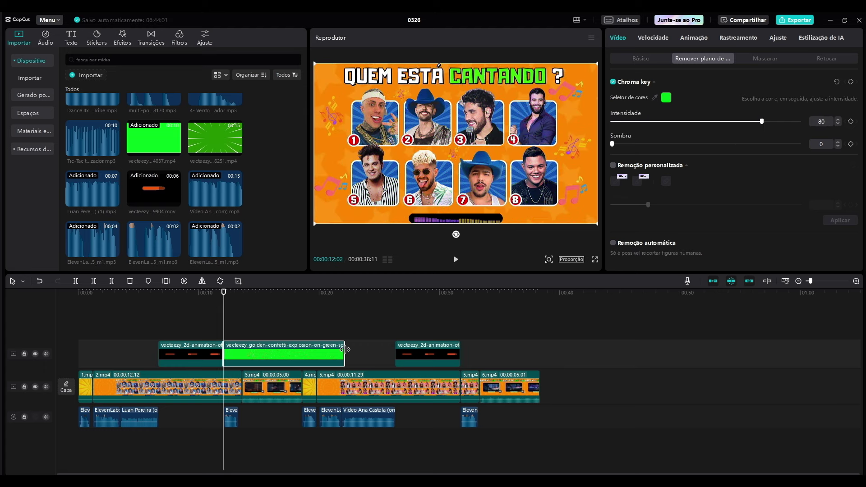
drag(344, 357, 243, 359)
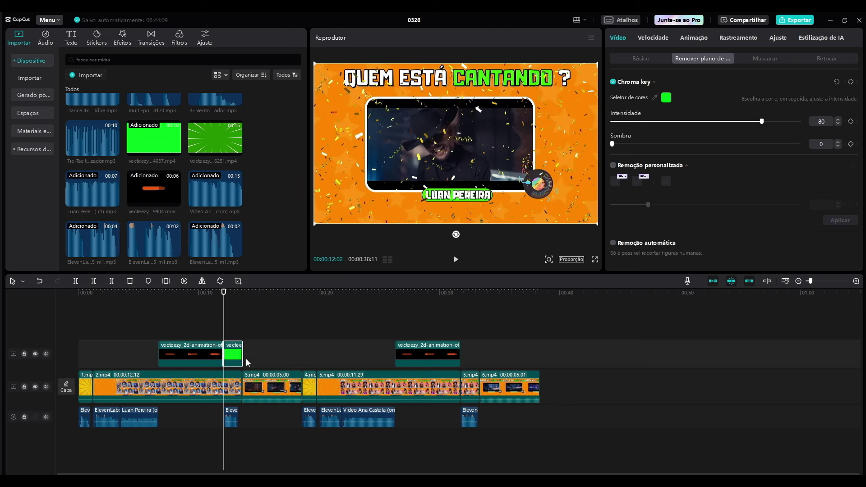
Step: Copy the trimmed confetti clip to 00:00:31:23, directly after the second countdown bar
drag(371, 318, 461, 319)
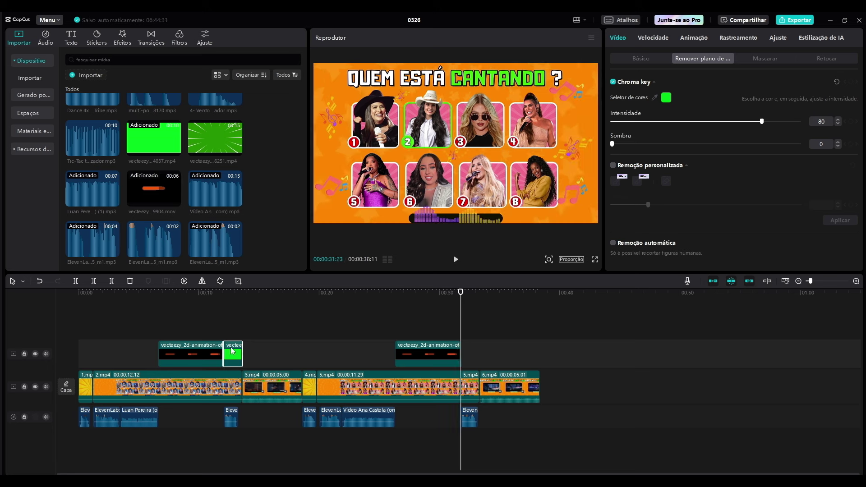
key(ctrl+c)
key(ctrl+v)
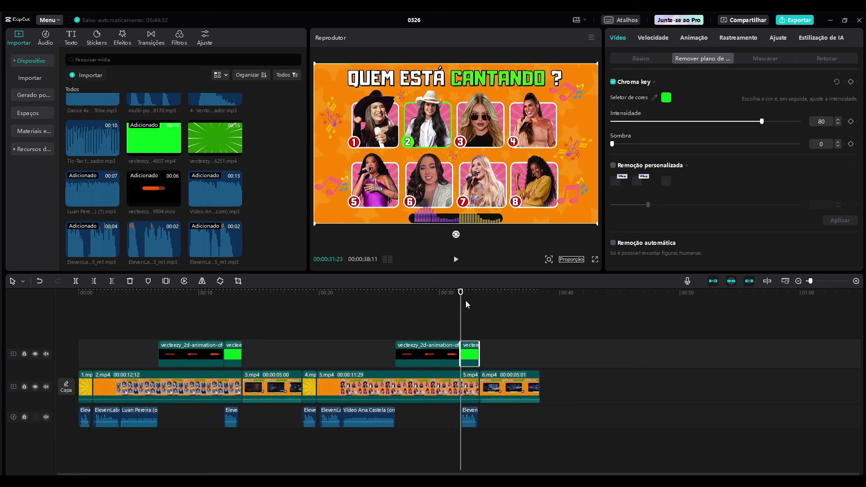
Step: Lay Tic-Tac temporizador.mp3 under both countdown bars, at 00:00:06:19 and 00:00:26:10, trimmed to end with the bar
drag(463, 307, 158, 327)
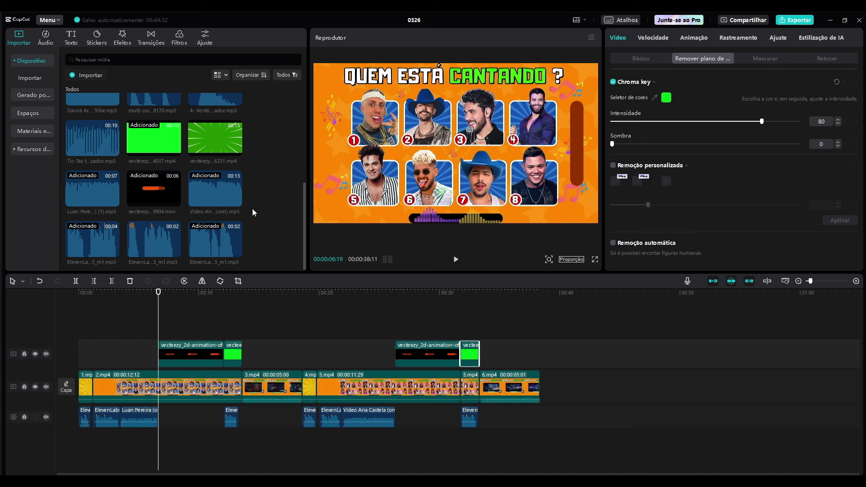
drag(92, 140, 159, 439)
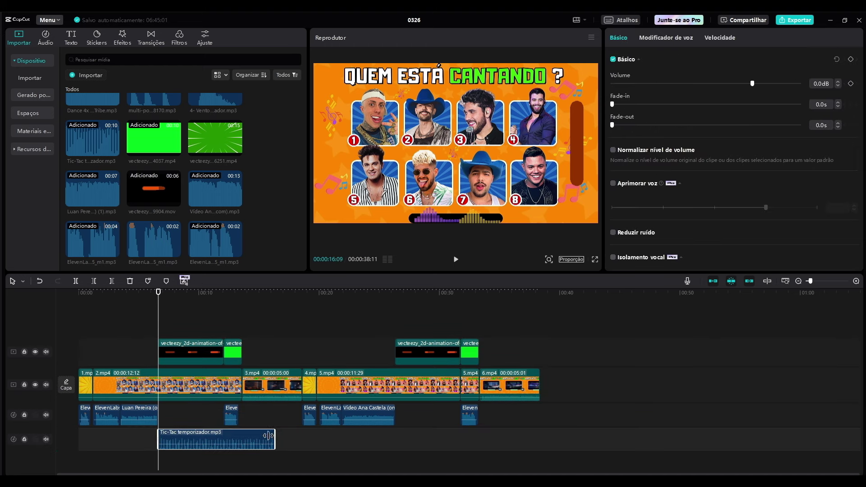
drag(276, 433, 224, 429)
drag(158, 320, 393, 362)
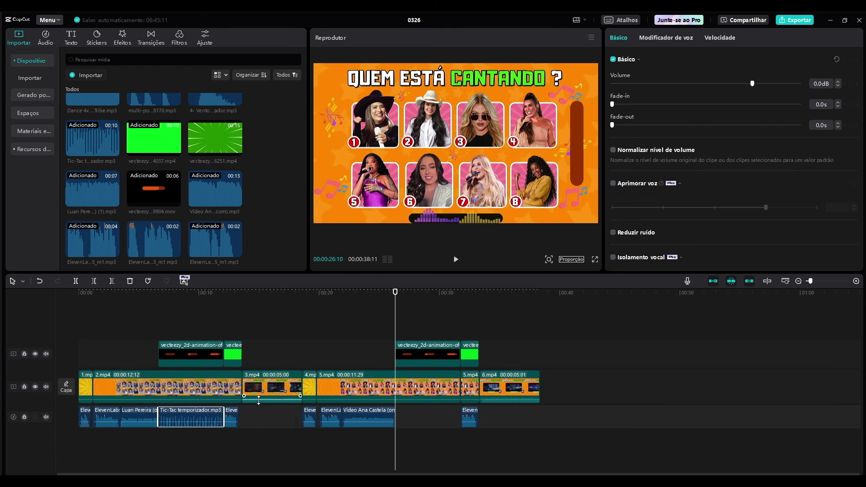
key(ctrl+v)
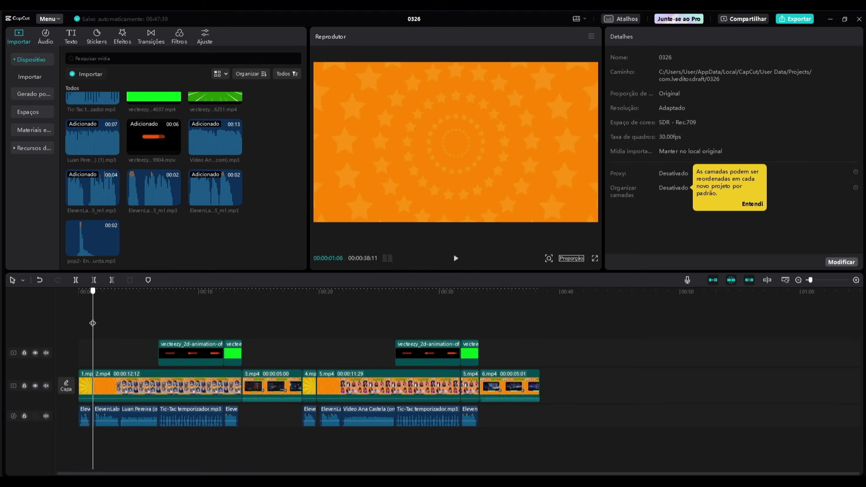
Step: Place the one-second multi-pop sound effect at 00:00:01:06, where 2.mp4 starts, and preview it
click(89, 326)
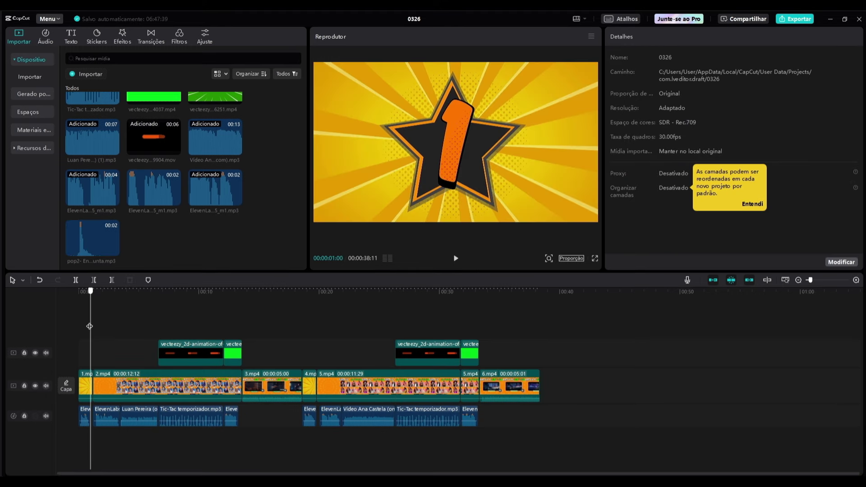
drag(89, 326, 93, 327)
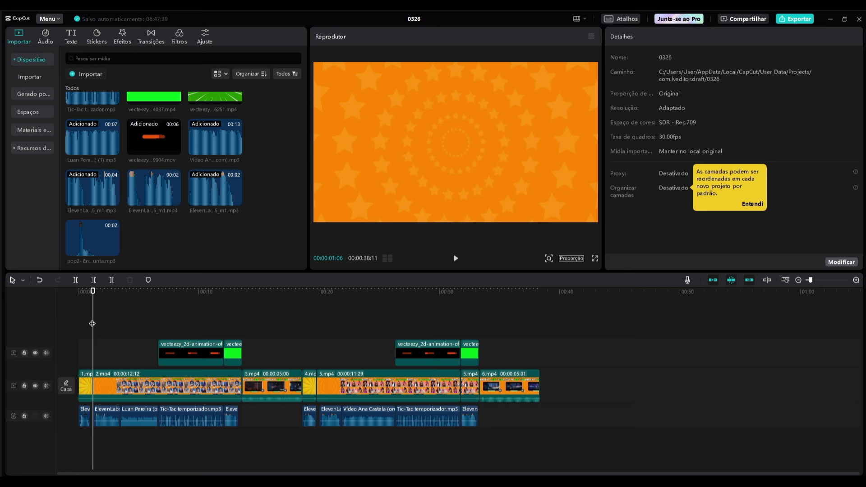
scroll(187, 200, up, 3)
drag(163, 234, 94, 437)
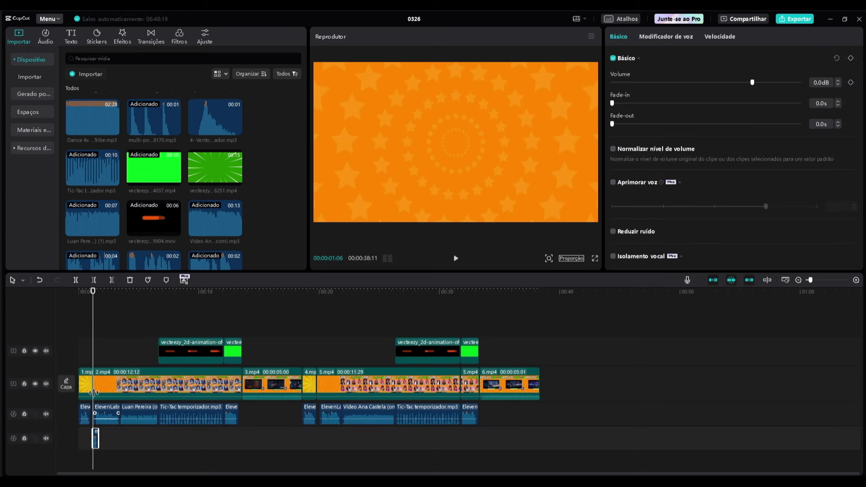
key(space)
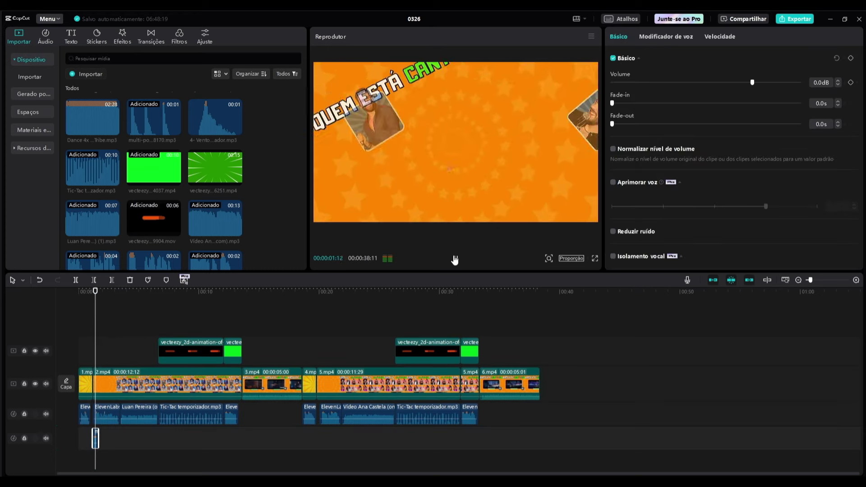
click(120, 322)
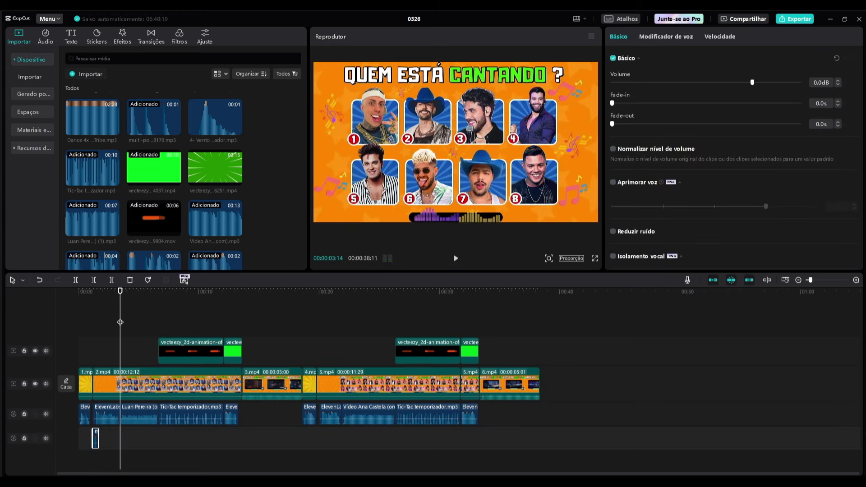
Step: Place the pop2 sound effect at 00:00:06:19, where the first countdown bar starts
drag(120, 322, 159, 323)
scroll(104, 237, down, 3)
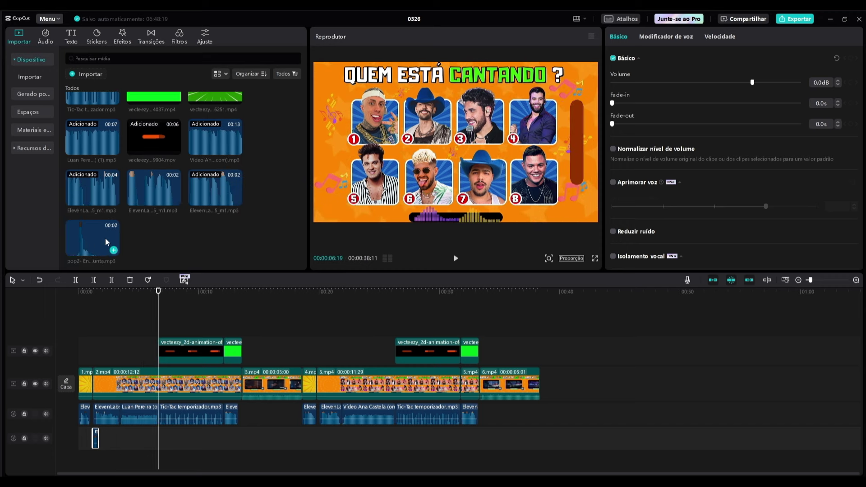
drag(89, 236, 158, 435)
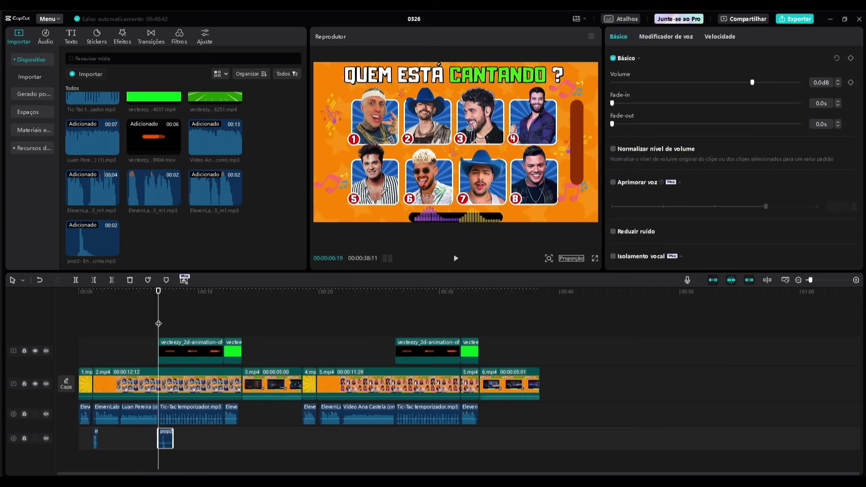
Step: Place the mystical-wind sound at 00:00:12:02 under the first confetti clip and shorten its end
drag(158, 324, 224, 333)
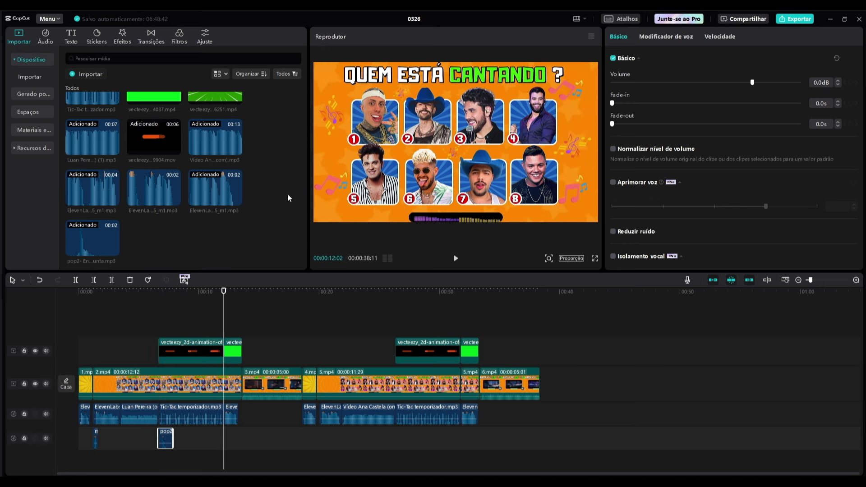
scroll(288, 198, up, 3)
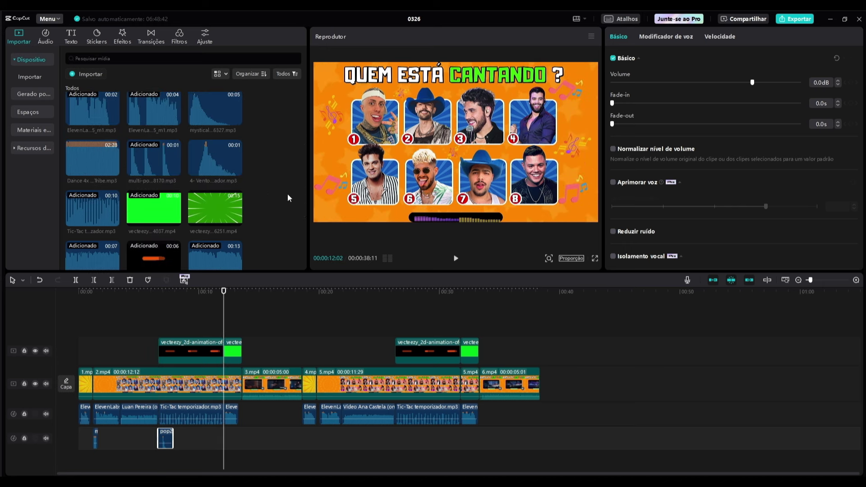
click(202, 104)
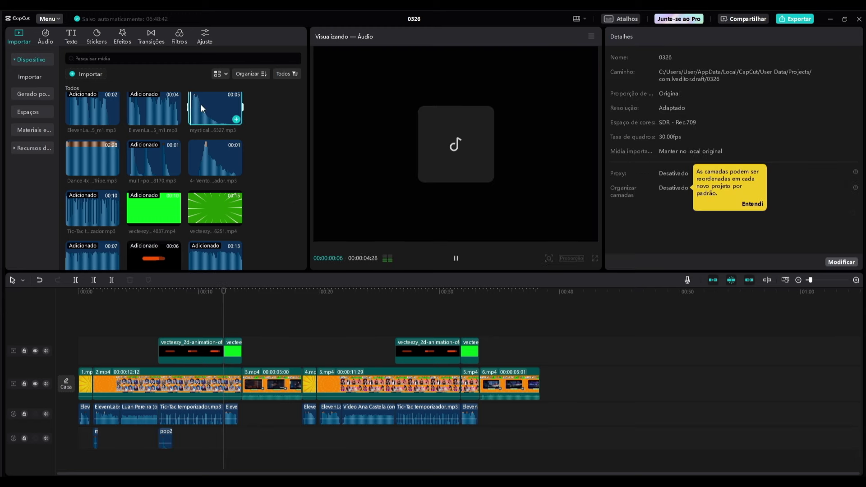
drag(202, 104, 225, 437)
drag(283, 440, 264, 440)
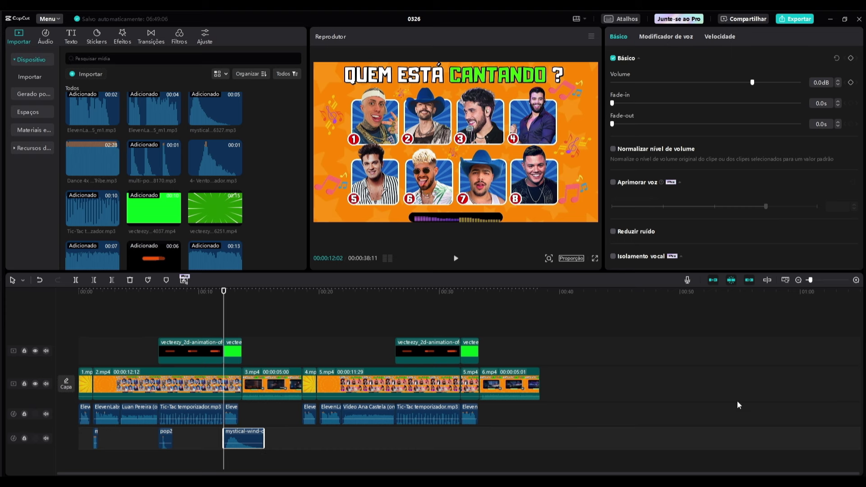
Step: Copy the multi-pop sound to 00:00:19:24 and the pop2 sound to 00:00:26:10 for the second question
key(ctrl+v)
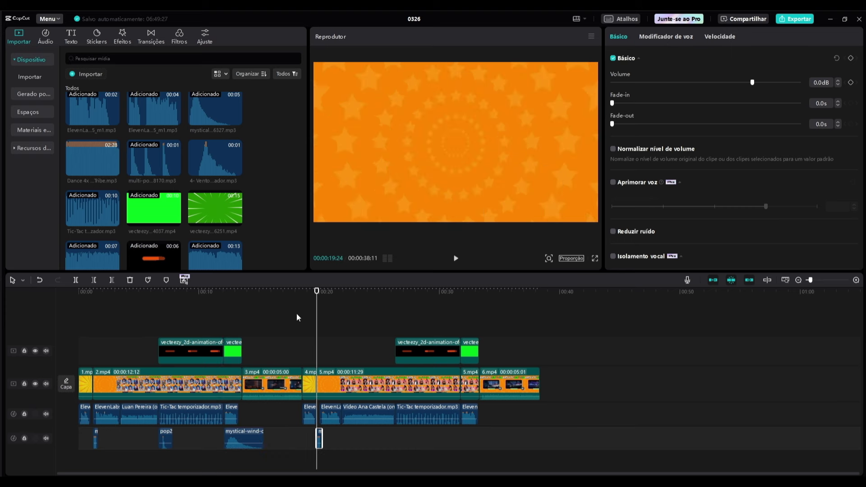
drag(316, 319, 396, 325)
click(163, 437)
key(ctrl+c)
key(ctrl+v)
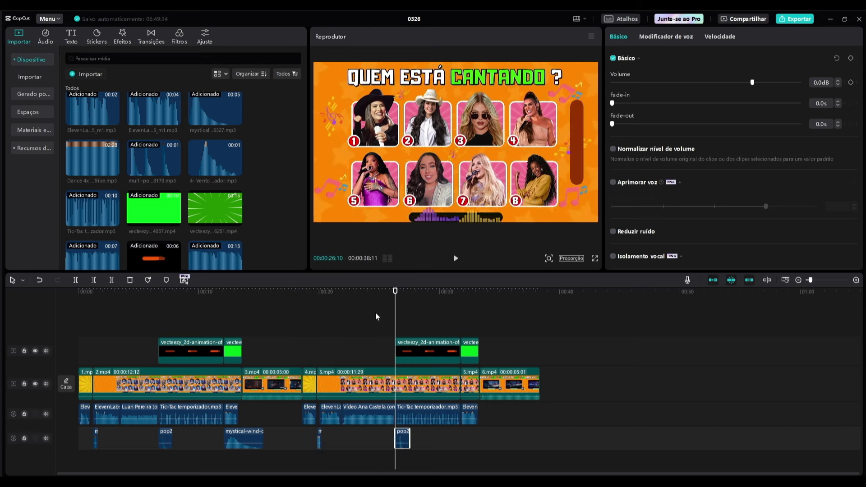
Step: Copy the shortened mystical-wind sound to 00:00:31:23, under the second confetti clip
drag(396, 317, 460, 321)
click(241, 436)
key(ctrl+c)
key(ctrl+v)
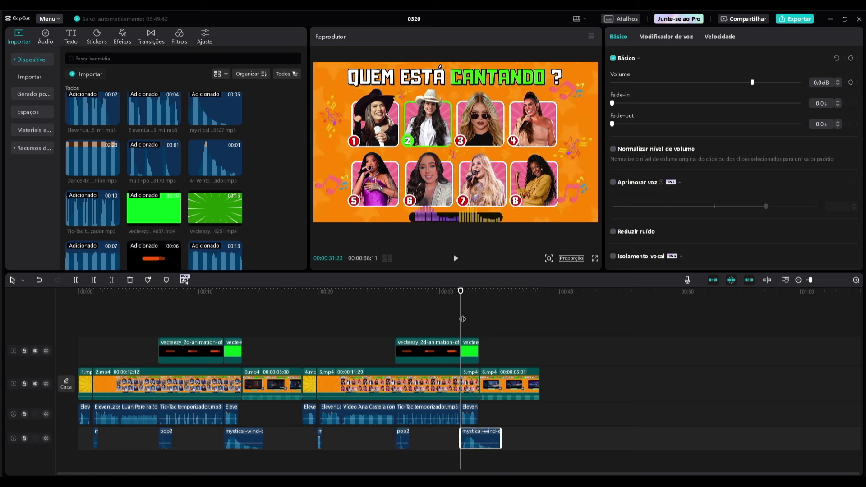
Step: Give the first countdown bar a 0.5 s slide-up entrance animation and a 0.5 s slide-down exit animation
drag(463, 319, 134, 319)
click(165, 384)
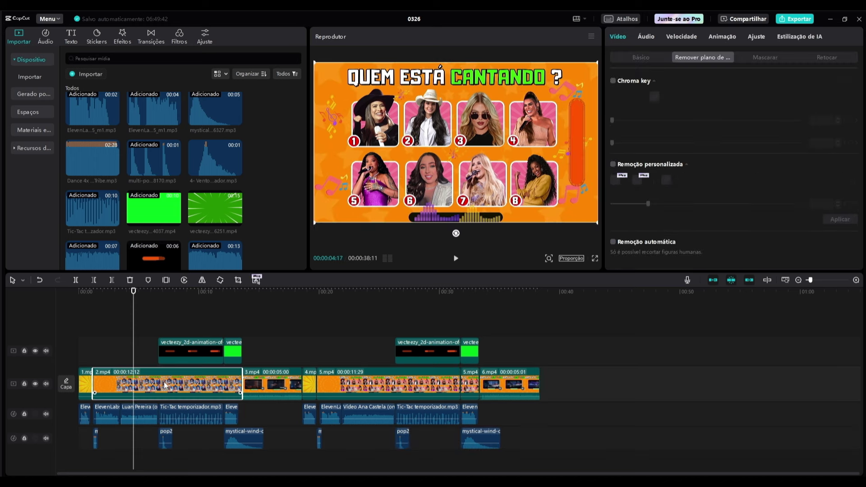
click(159, 351)
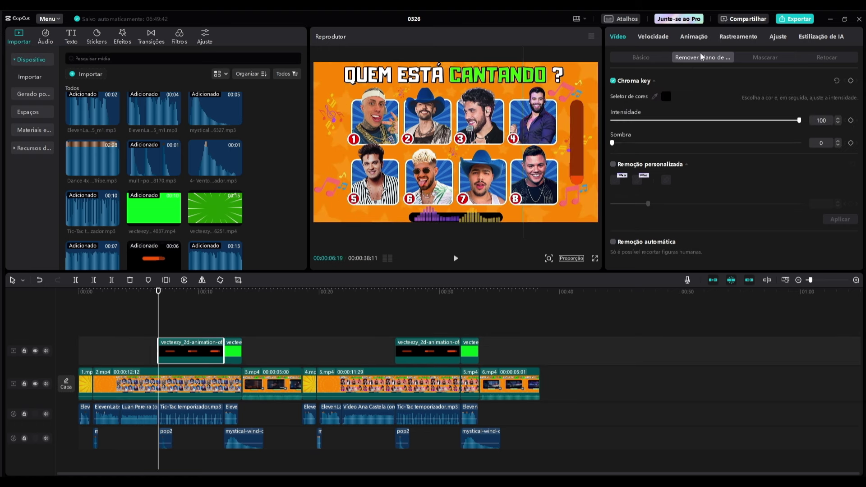
click(700, 36)
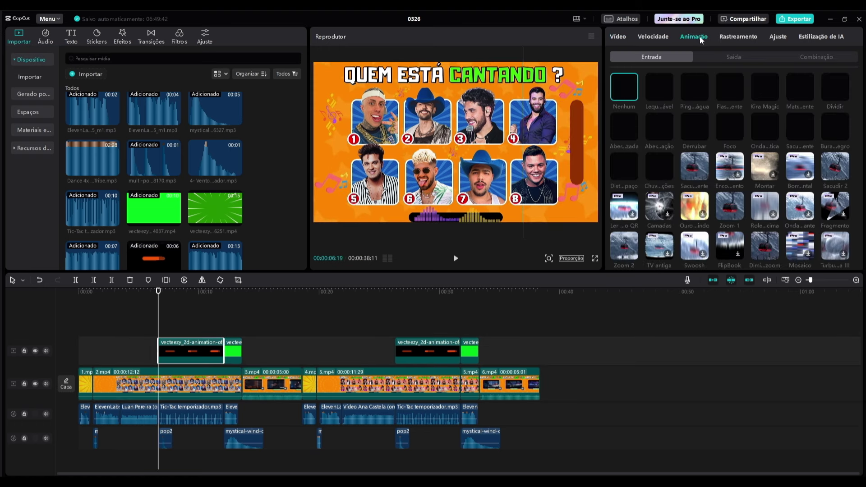
scroll(757, 244, down, 5)
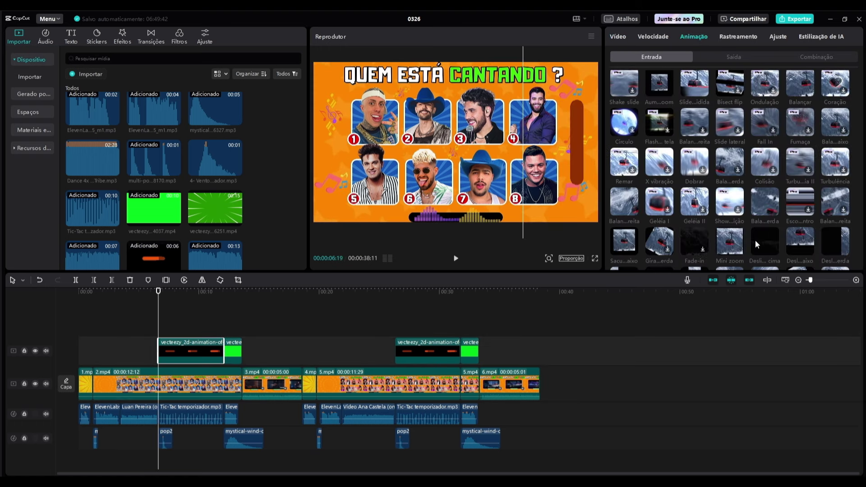
click(760, 251)
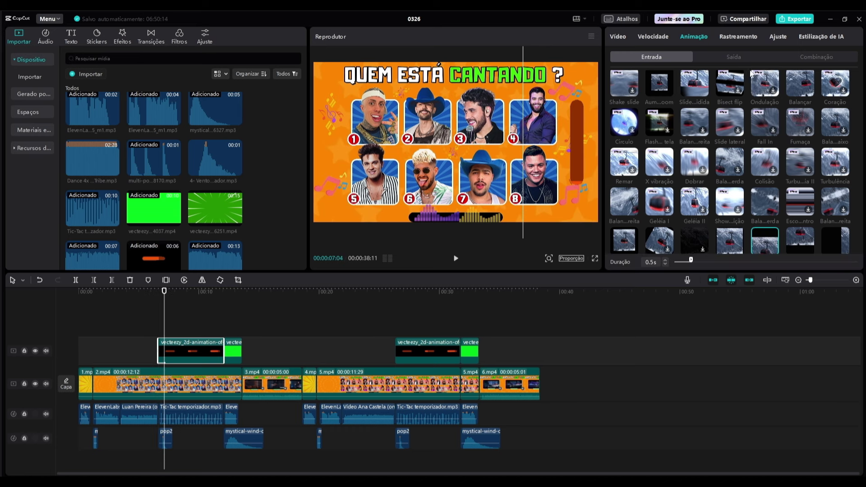
click(733, 55)
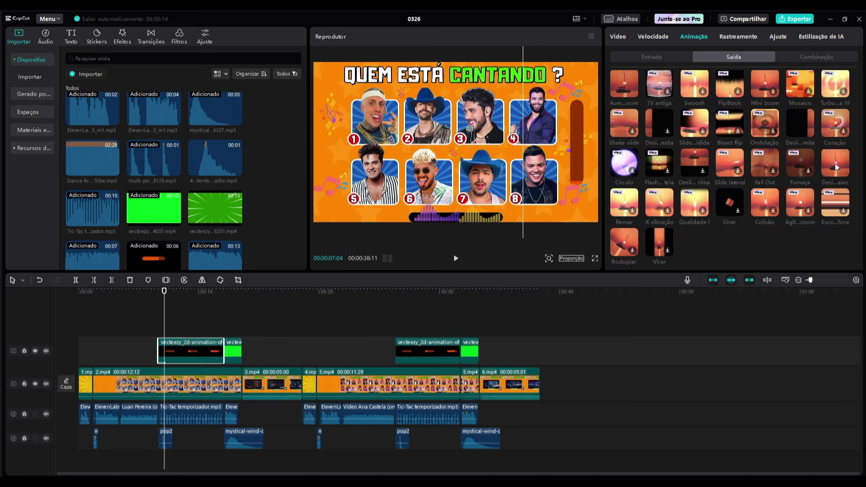
click(835, 163)
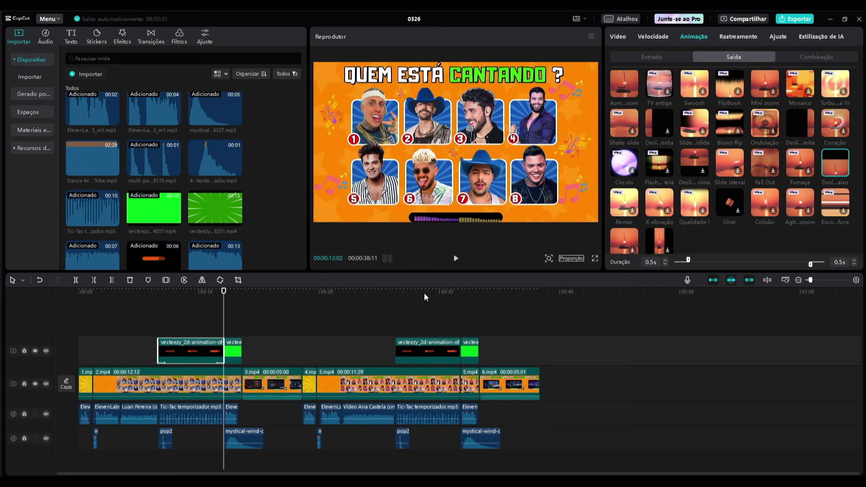
Step: Apply the same 0.5 s slide-up entrance and slide-down exit animations to the second countdown bar
drag(224, 313, 395, 315)
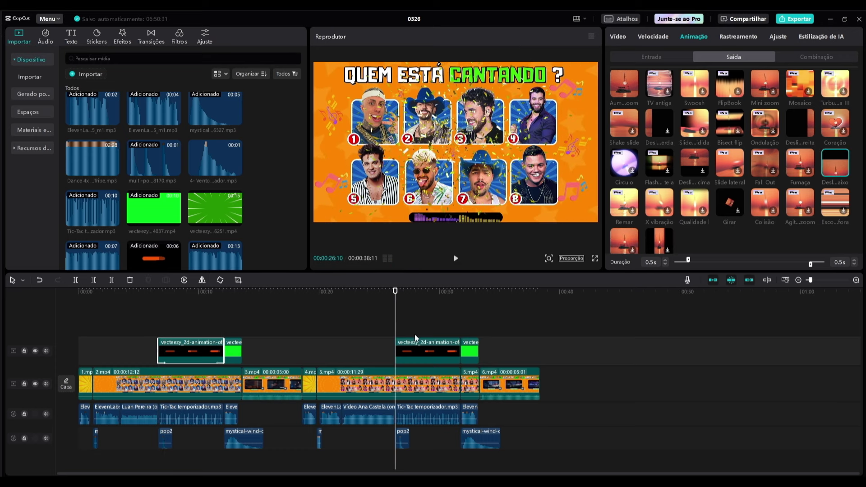
click(413, 343)
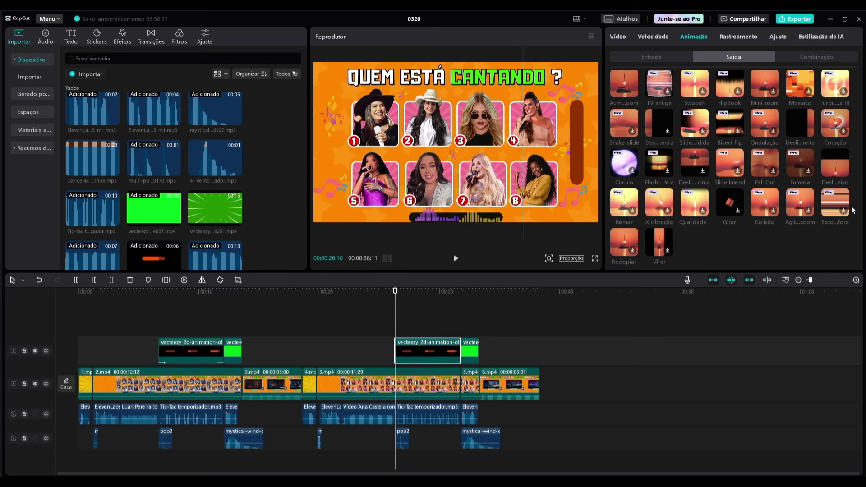
click(835, 163)
Step: Place the green anime speed-line clip on a new track at 00:00:03:14 and chroma-key its green at intensity 57
click(120, 371)
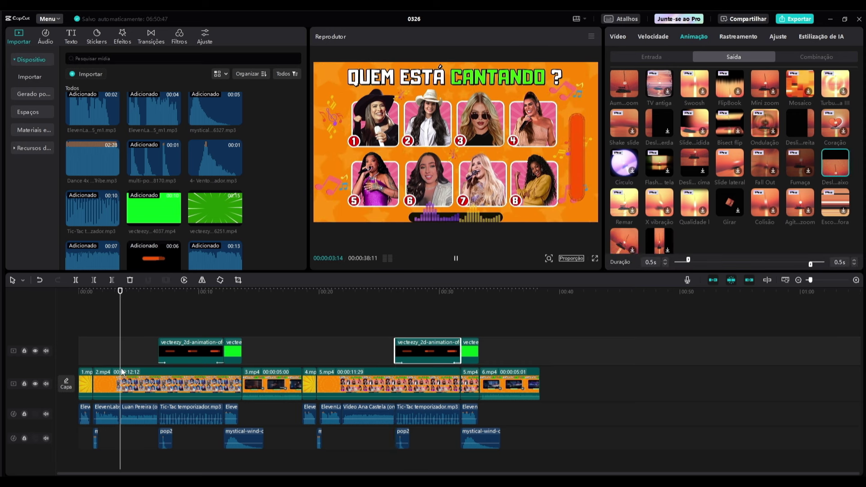
drag(218, 210, 122, 321)
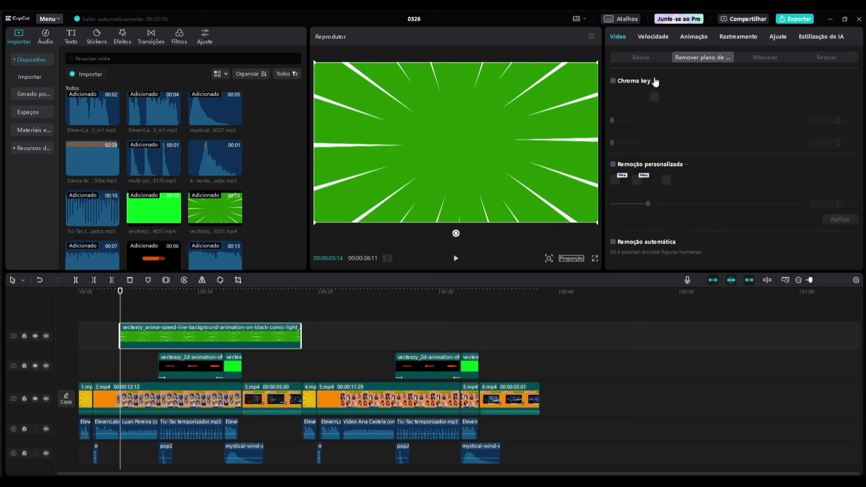
click(613, 81)
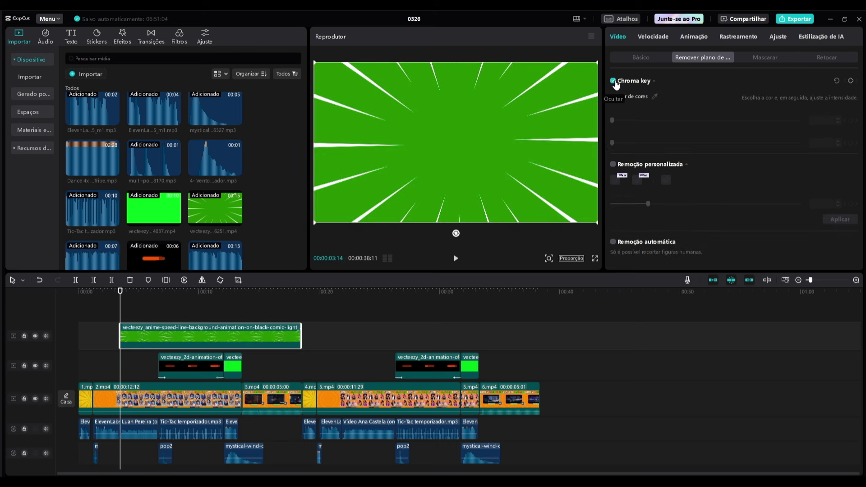
click(652, 96)
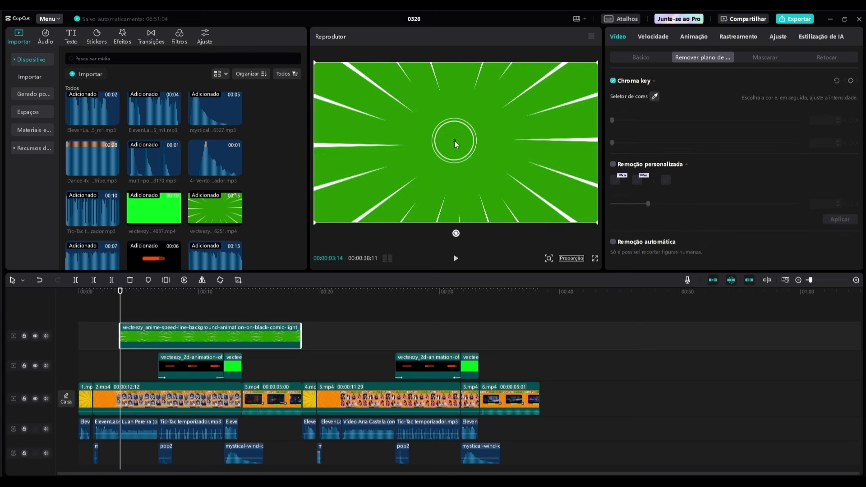
click(454, 140)
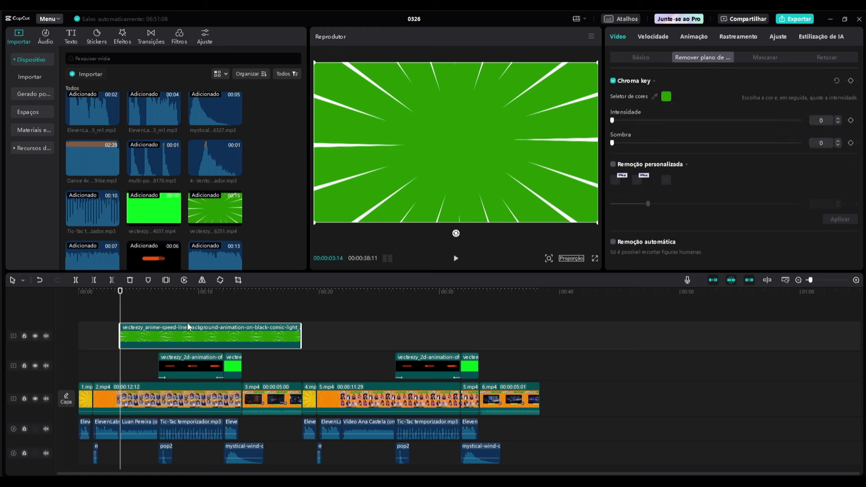
drag(612, 120, 719, 123)
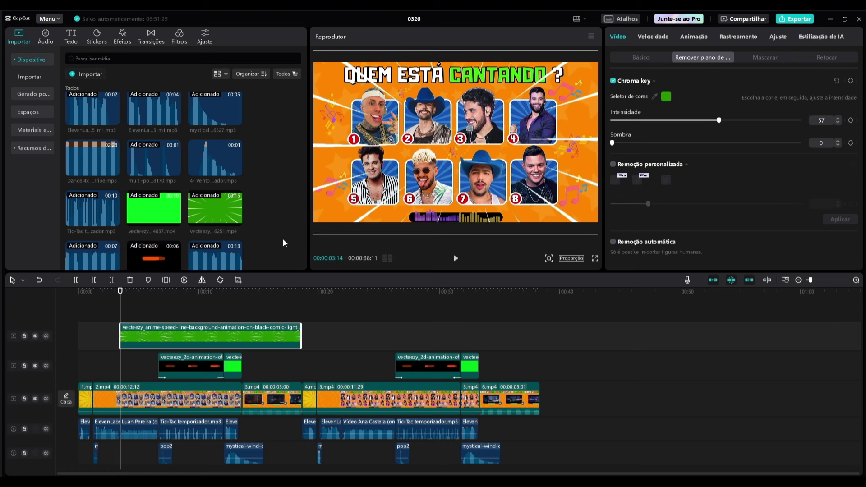
Step: Trim the speed-line clip to end where the first countdown bar starts and move the playhead to 00:00:21:26
drag(293, 336, 158, 338)
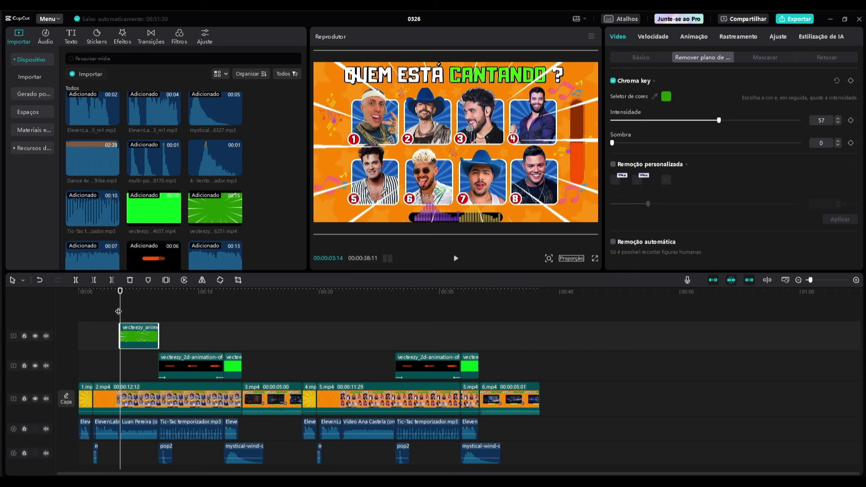
key(Down)
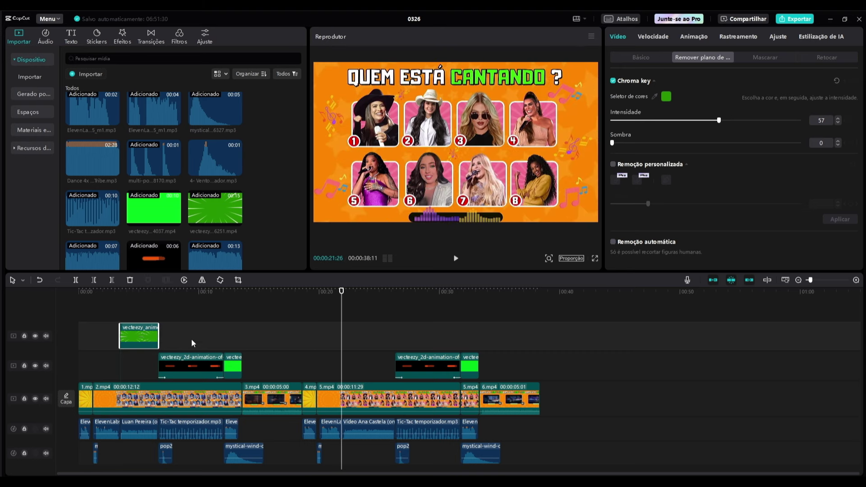
Step: Copy the speed-line clip to 00:00:21:26 and extend it to end where the second countdown bar starts
key(ctrl+c)
key(ctrl+v)
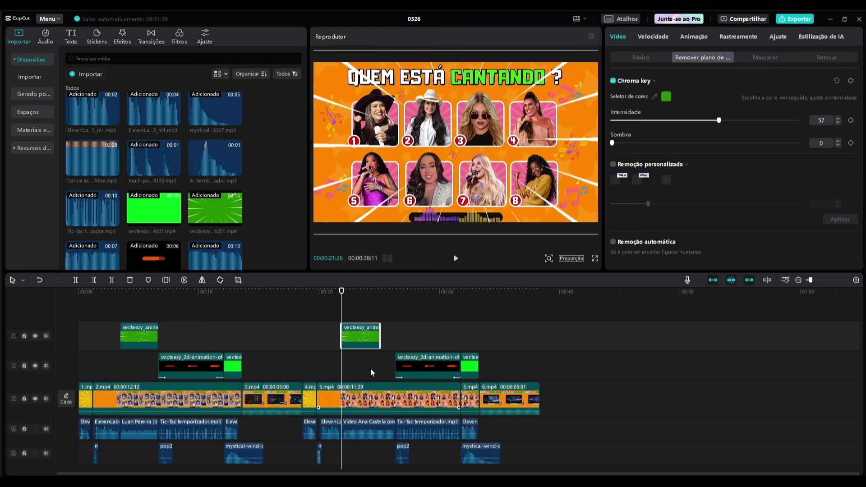
drag(380, 338, 394, 338)
Step: Add the "Inferior esquerdo ii" transition between 1.mp4 and 2.mp4, accepting duplicated frames to keep the clip lengths
click(143, 311)
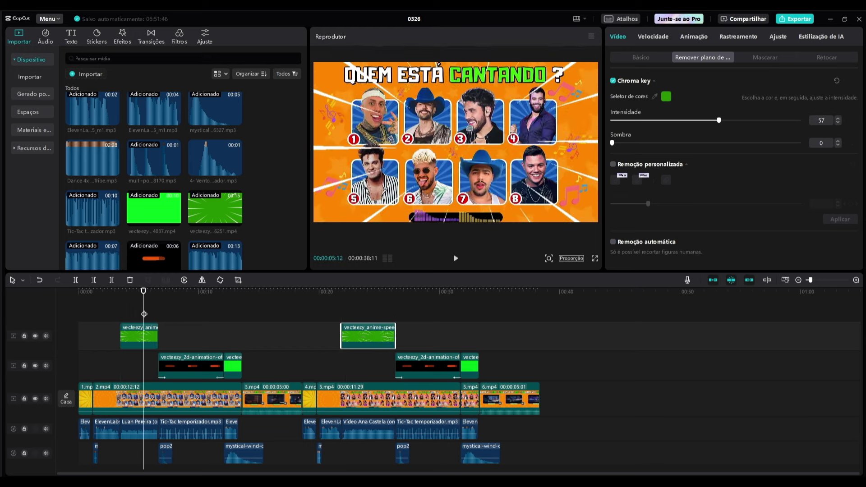
click(106, 318)
drag(101, 319, 77, 322)
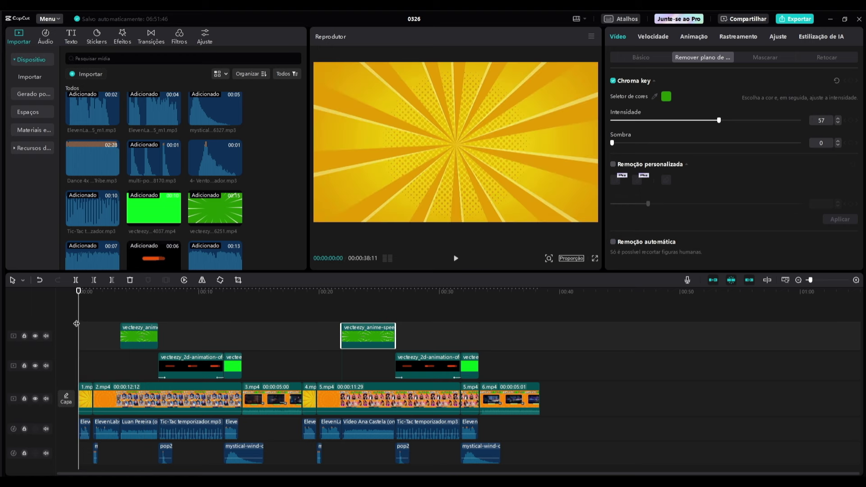
click(155, 40)
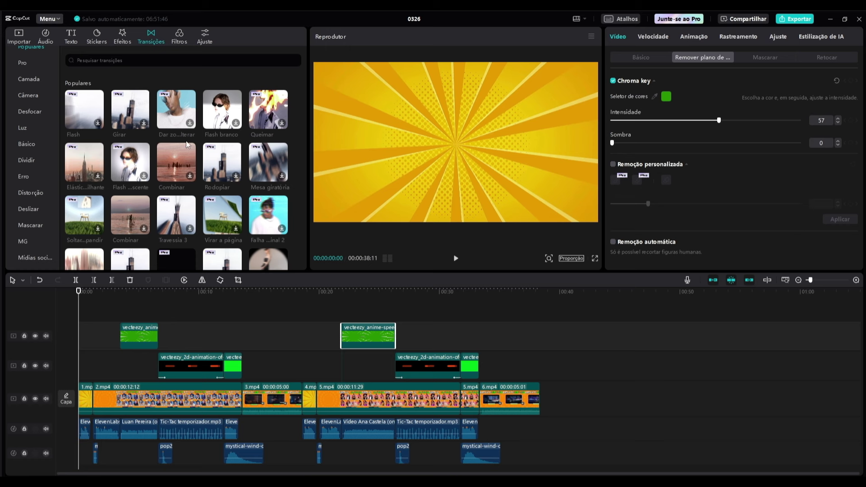
scroll(196, 186, down, 3)
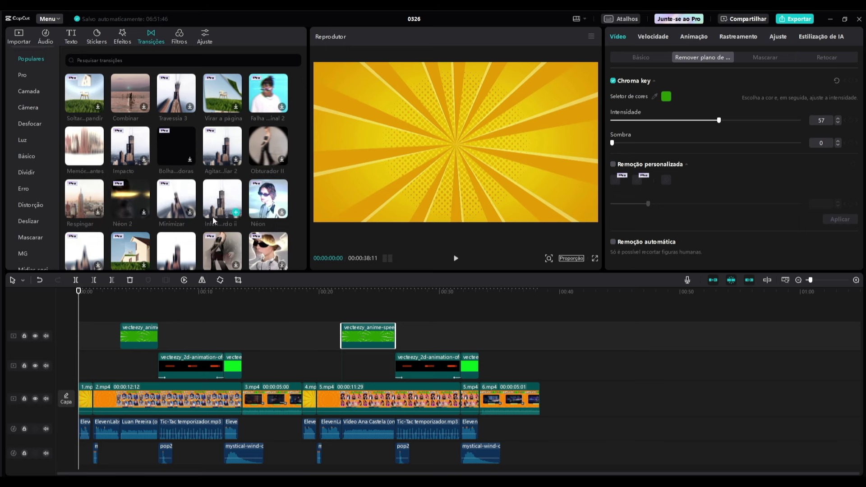
drag(221, 195, 93, 398)
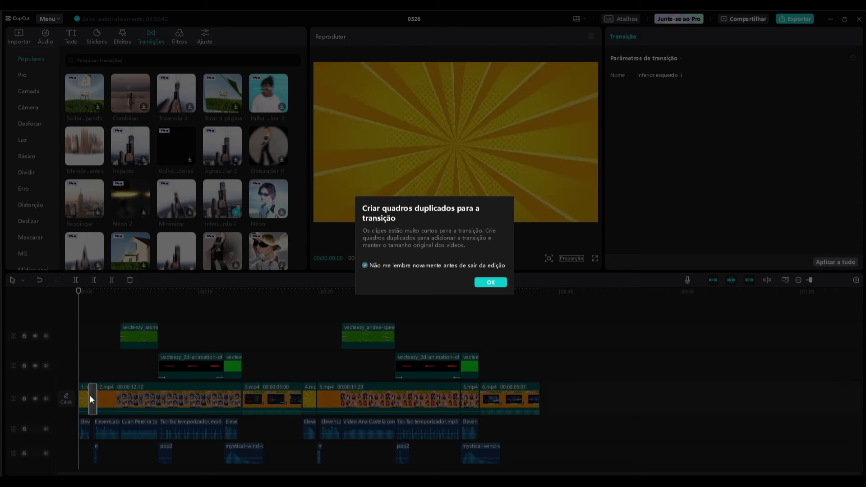
click(489, 283)
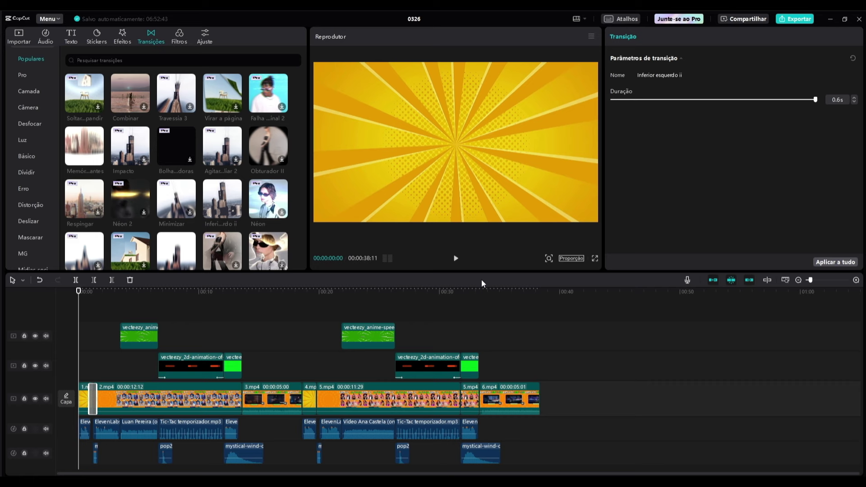
Step: Add the MG transition Nuvem between 2.mp4 and 3.mp4 and lengthen it to 1.1 s
drag(79, 318, 227, 321)
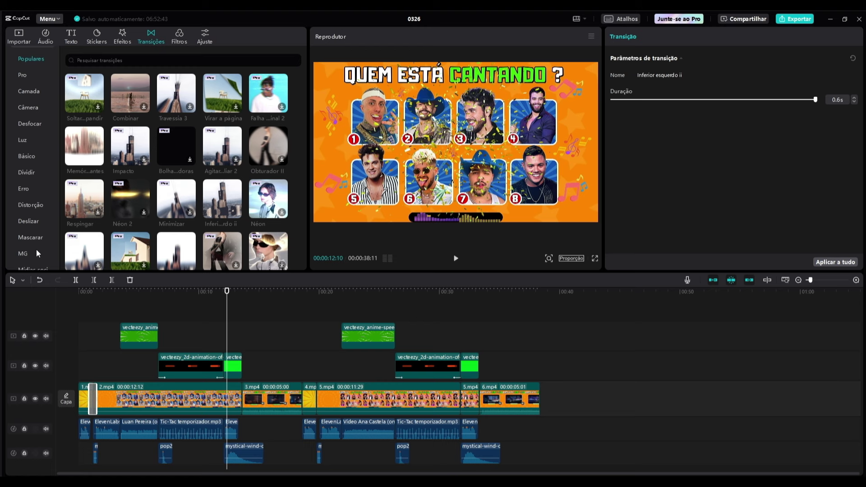
click(22, 254)
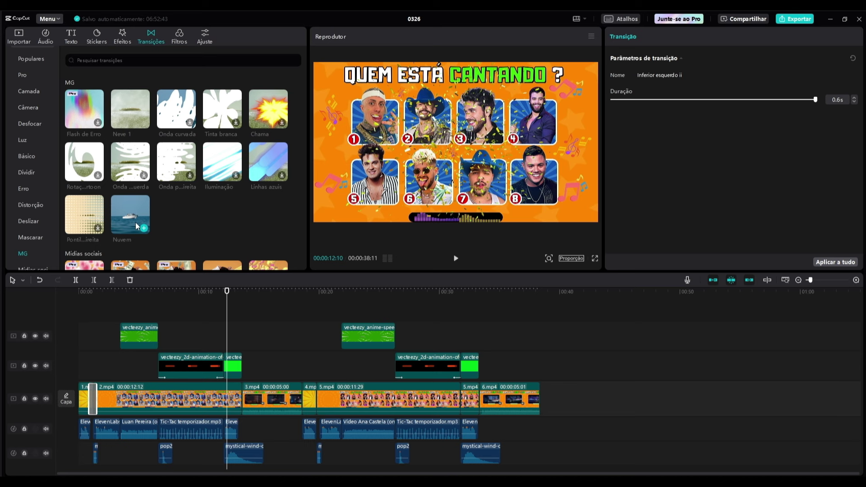
click(205, 305)
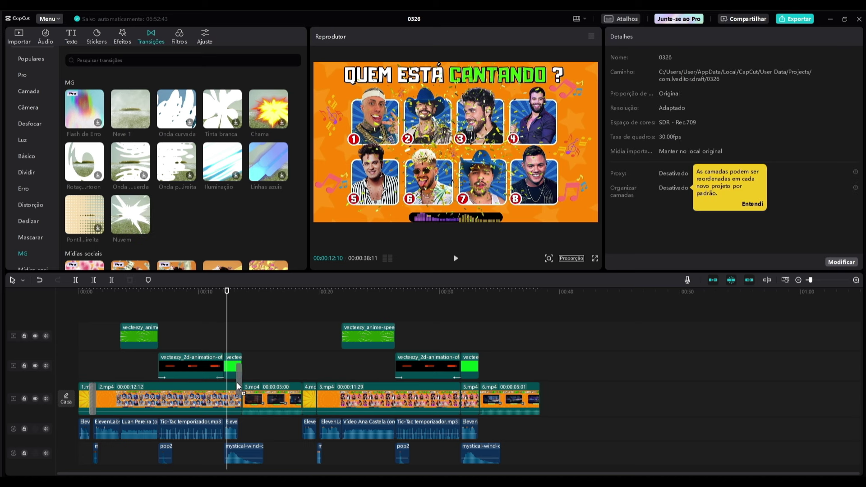
click(240, 397)
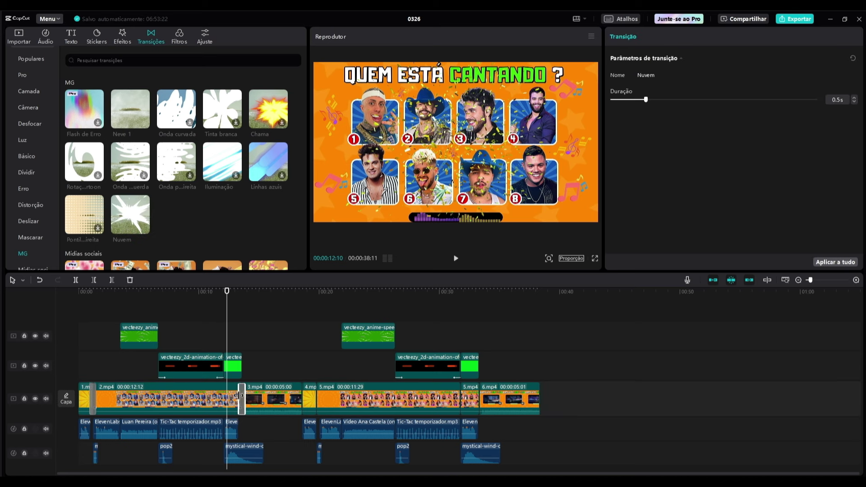
drag(238, 395, 235, 396)
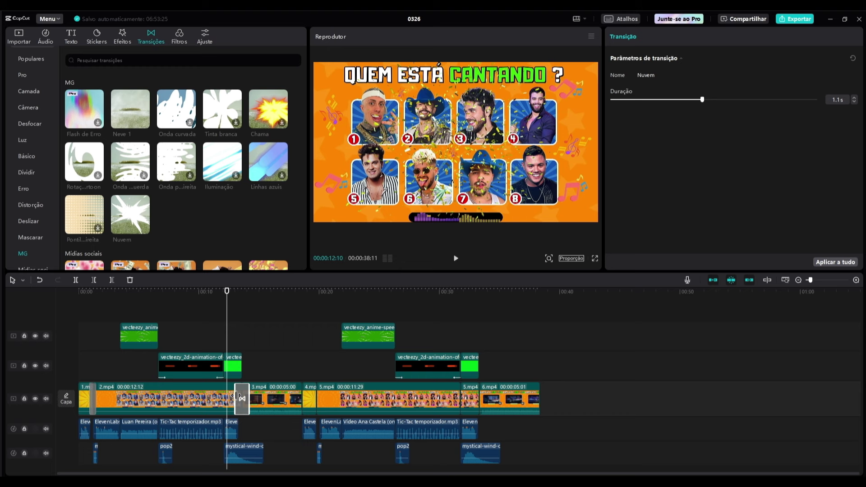
Step: Add a 0.7 s Nuvem transition between 5.mp4 and 6.mp4 and a 0.6 s Gire CW II transition between 3.mp4 and 4.mp4
click(289, 291)
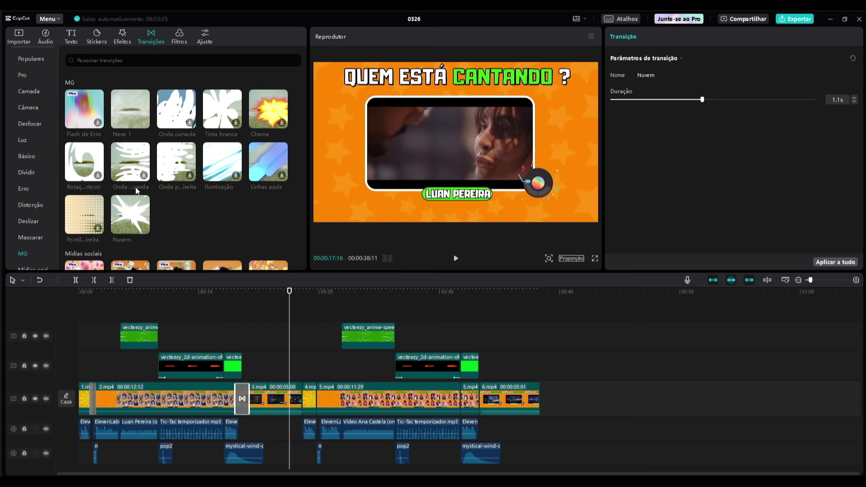
mouse_move(127, 217)
mouse_down()
mouse_move(416, 383)
mouse_move(475, 399)
mouse_up()
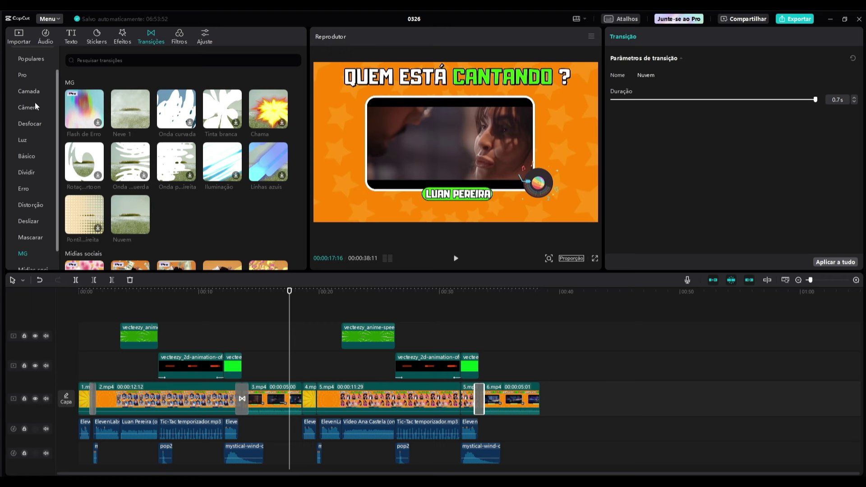
click(30, 58)
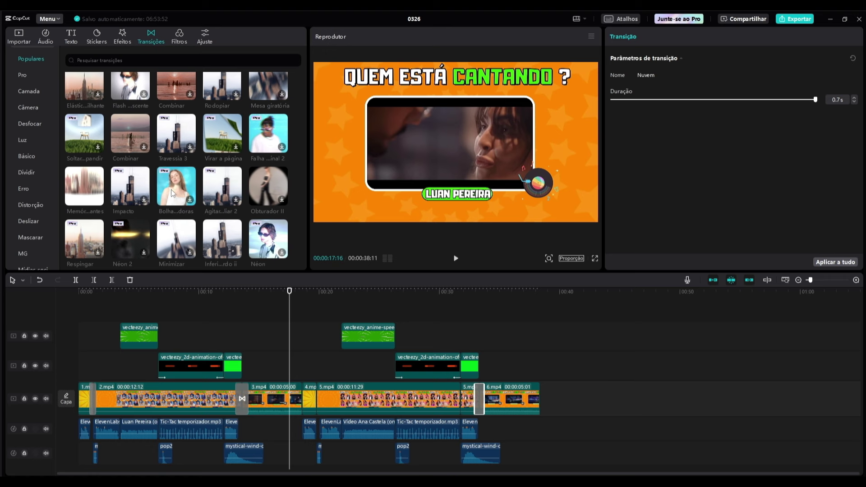
scroll(172, 193, down, 4)
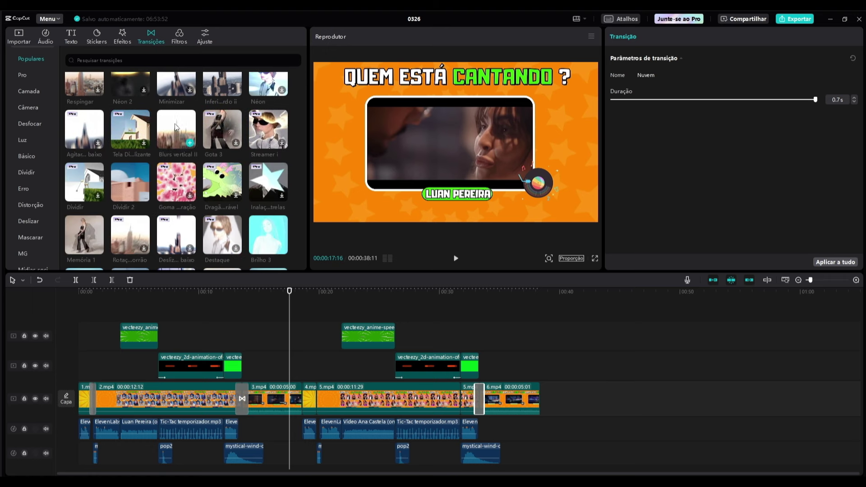
drag(223, 130, 90, 358)
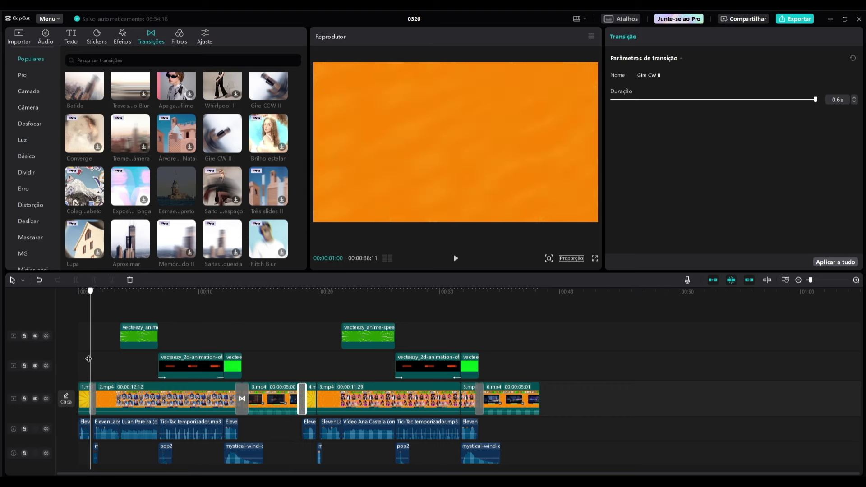
Step: Place the "4- Vento" sound effect on a new audio track at 00:00:01:00 and repeat it at 00:00:13:01, 00:00:18:09 and 00:00:32:29
click(19, 36)
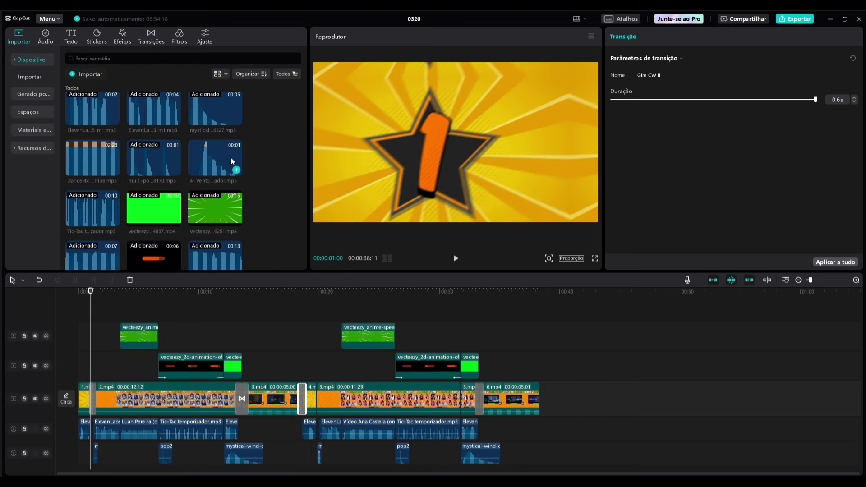
drag(214, 149, 233, 324)
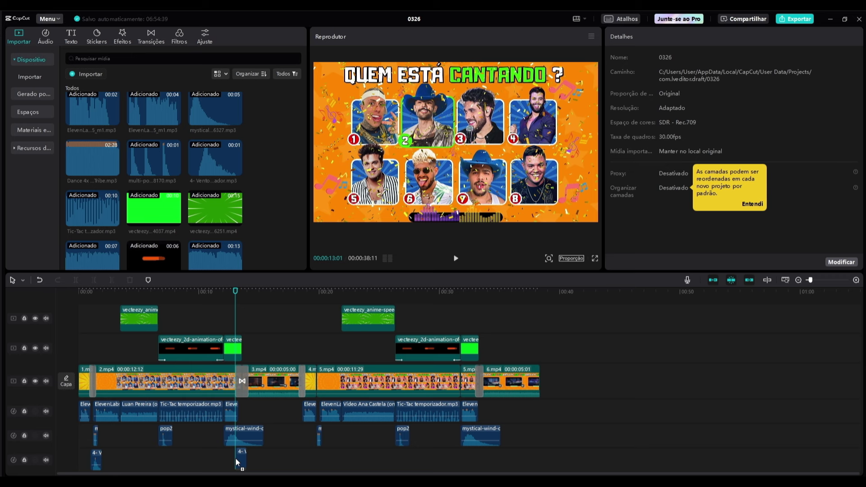
key(ctrl+v)
click(298, 291)
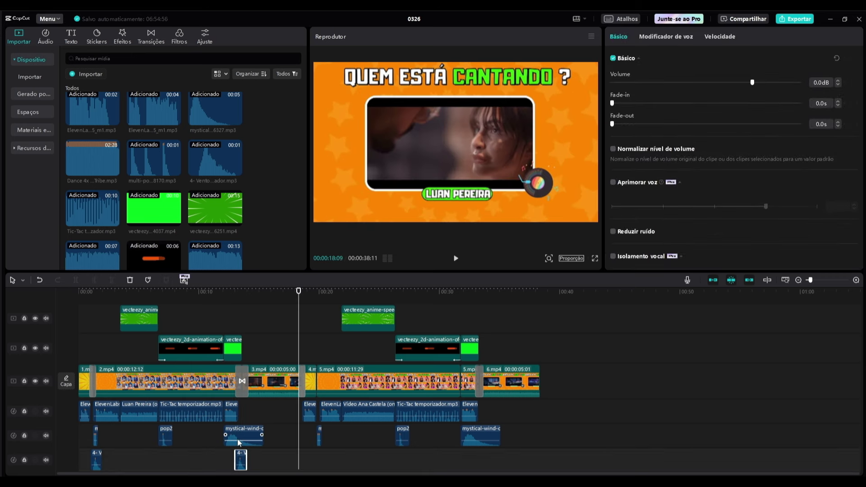
key(ctrl+v)
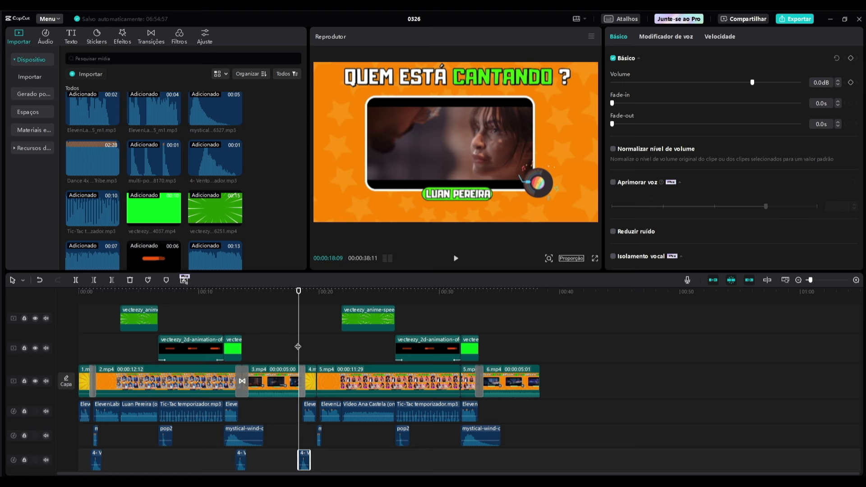
drag(298, 346, 474, 354)
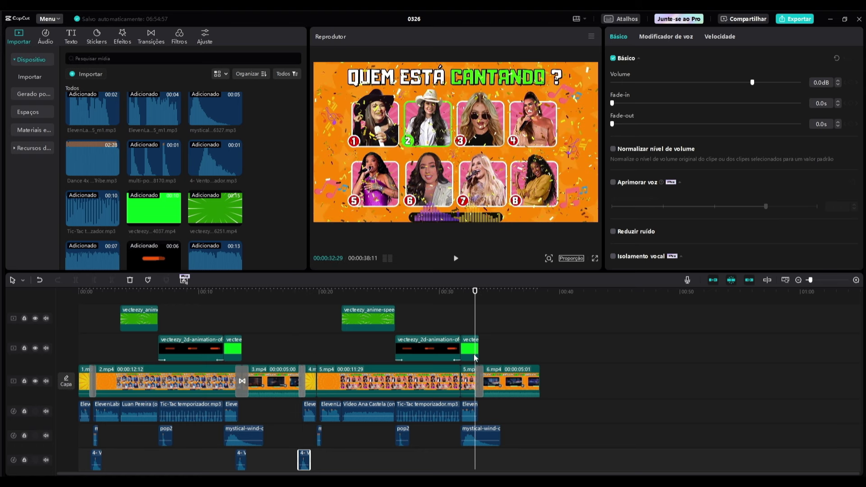
key(ctrl+v)
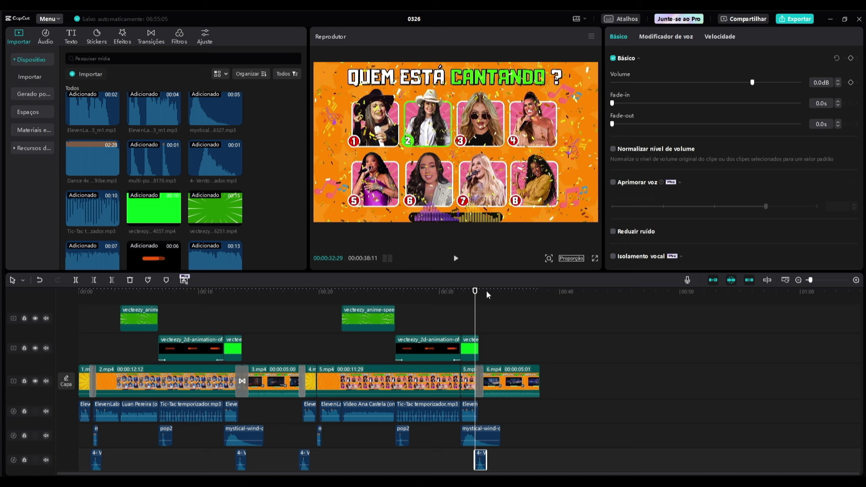
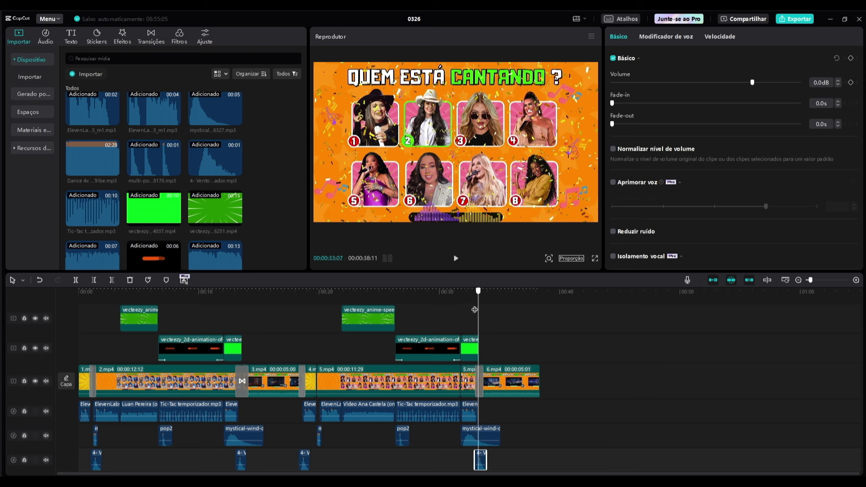
Step: Add the background music Dance 4x - TrackTribe.mp3 on a new audio track from the start of the project
key(Home)
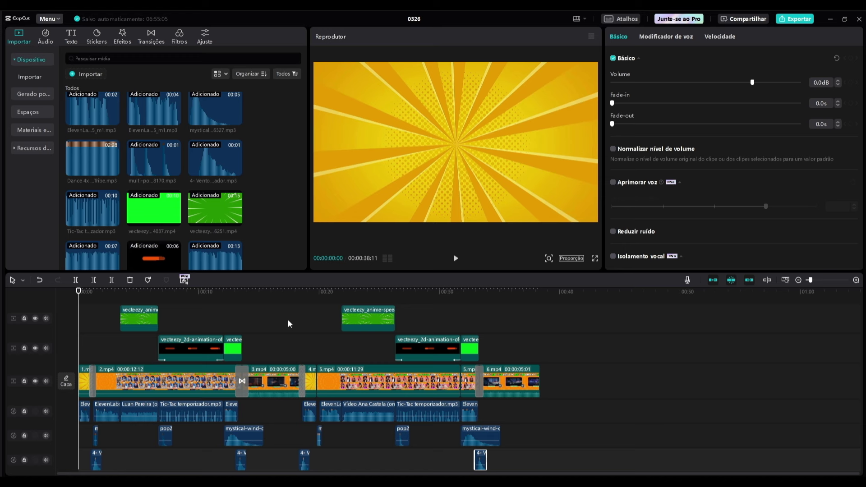
scroll(267, 201, down, 3)
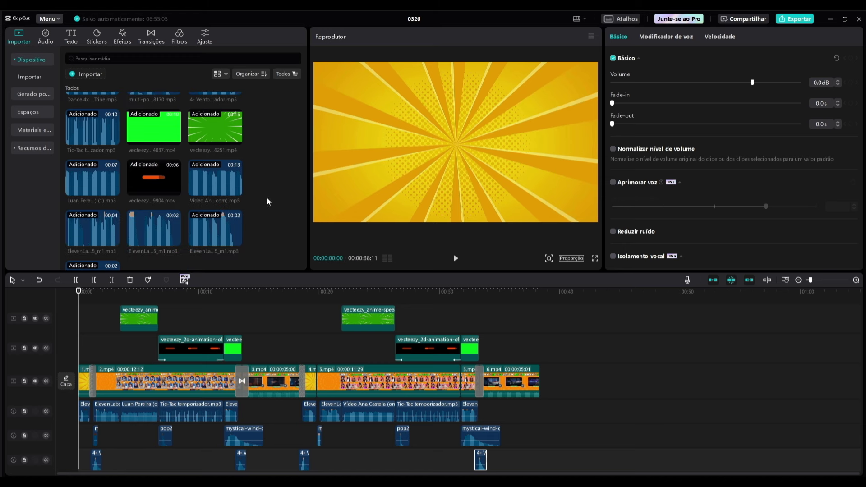
scroll(267, 201, up, 3)
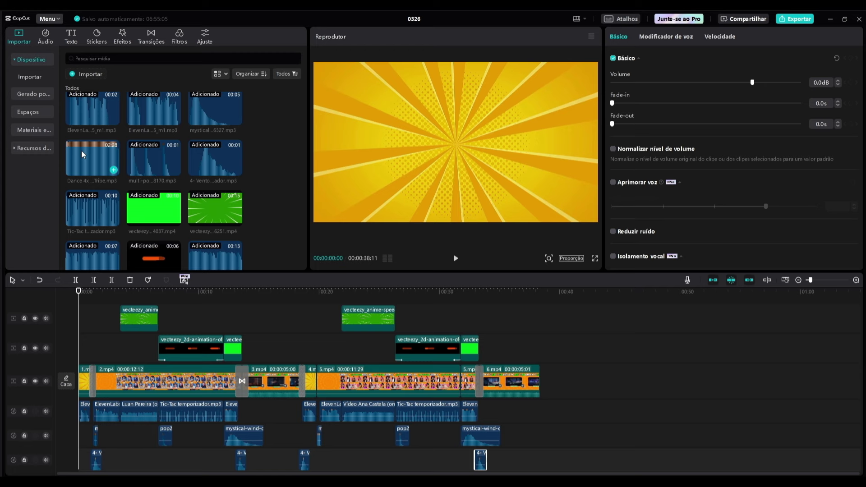
drag(81, 150, 77, 461)
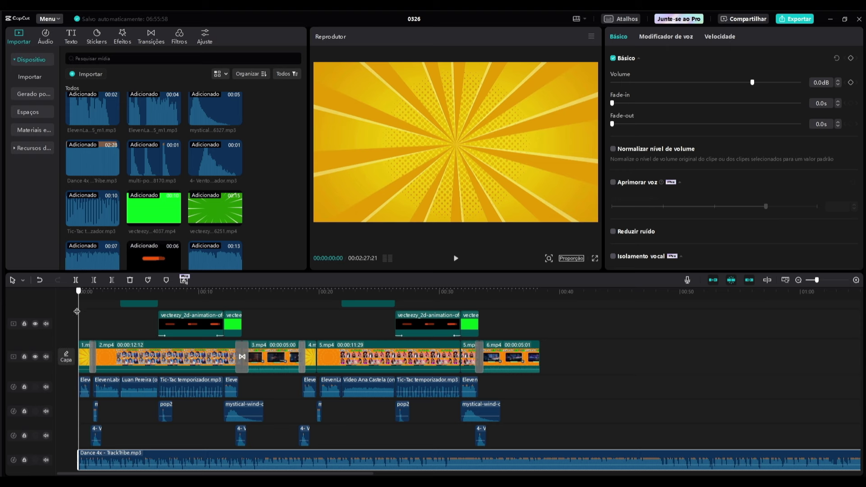
Step: Split the background music at 00:00:03:14 and move its second part to start with the first countdown bar
drag(77, 311, 122, 301)
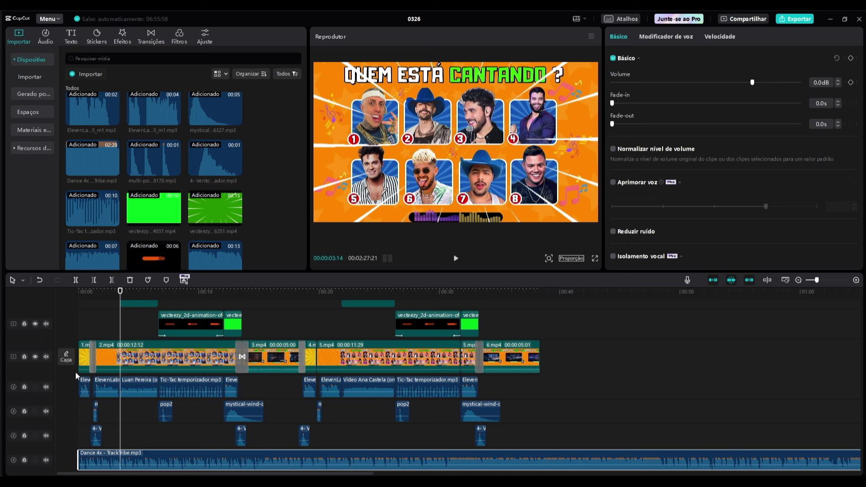
click(76, 281)
drag(144, 459, 181, 460)
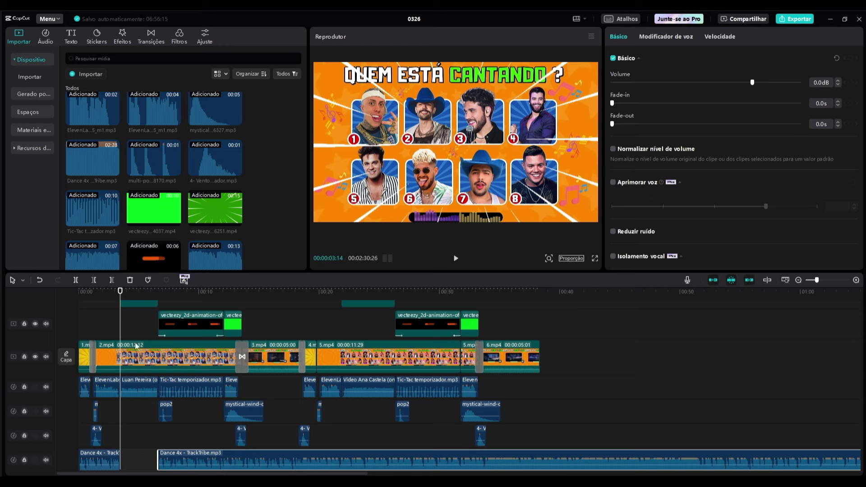
Step: Split the background music at 00:00:13:01 and move the remaining part to start with the wind sound at 00:00:18:09
click(225, 340)
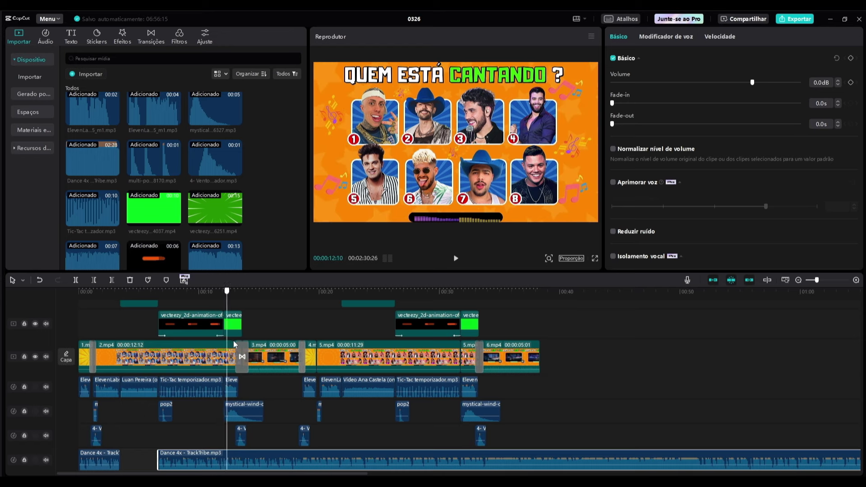
click(236, 341)
click(234, 340)
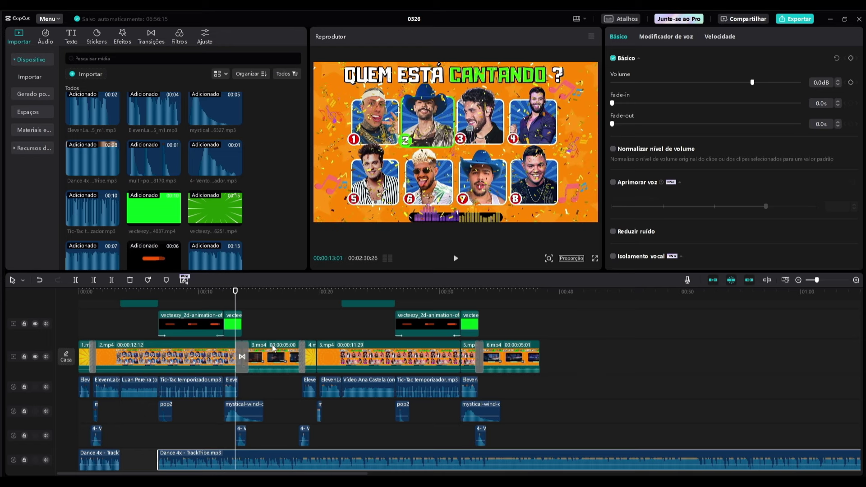
click(78, 280)
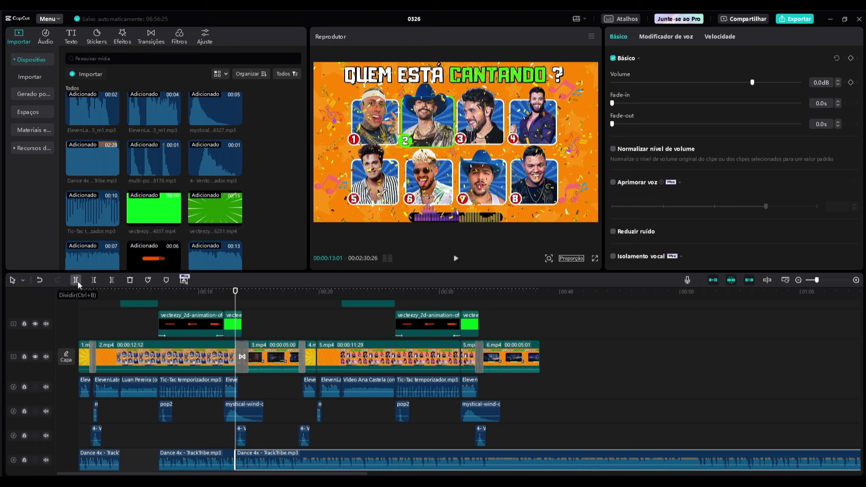
drag(268, 459, 331, 458)
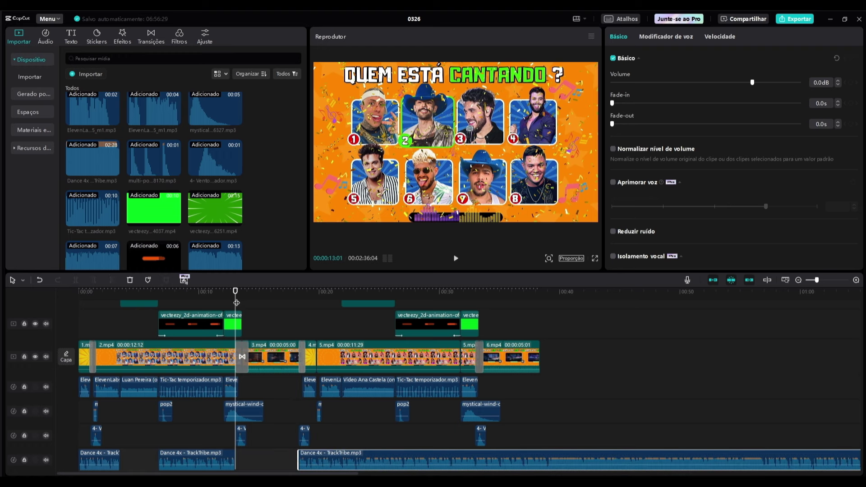
Step: Split the background music at 00:00:21:26 and move the remaining part to start with the second countdown bar
drag(236, 303, 341, 326)
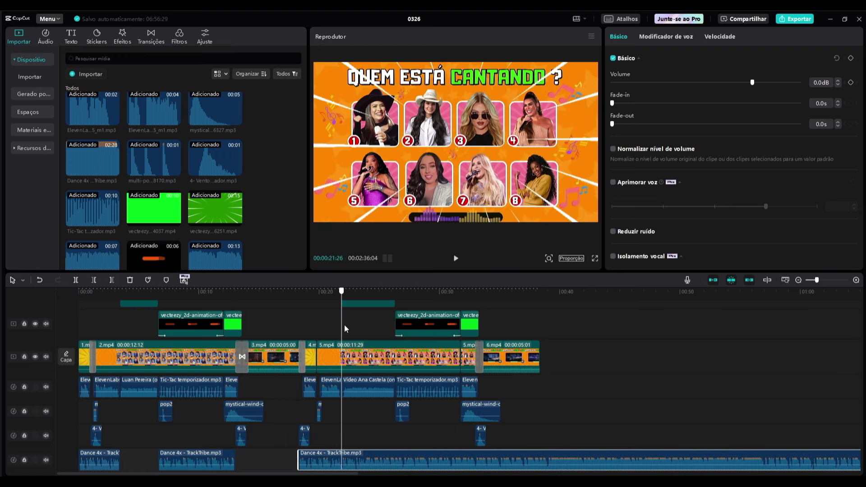
click(76, 280)
drag(392, 458, 446, 458)
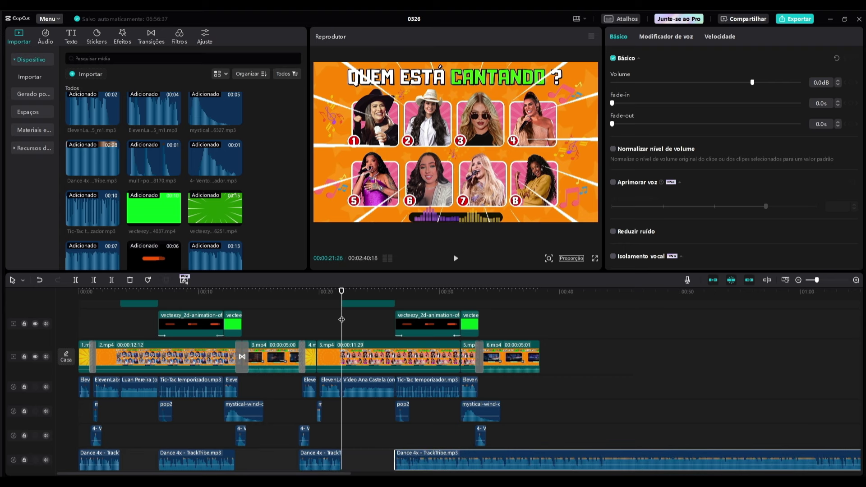
Step: Split the background music at 00:00:32:29 and delete the remaining part after the cut
drag(341, 318, 475, 328)
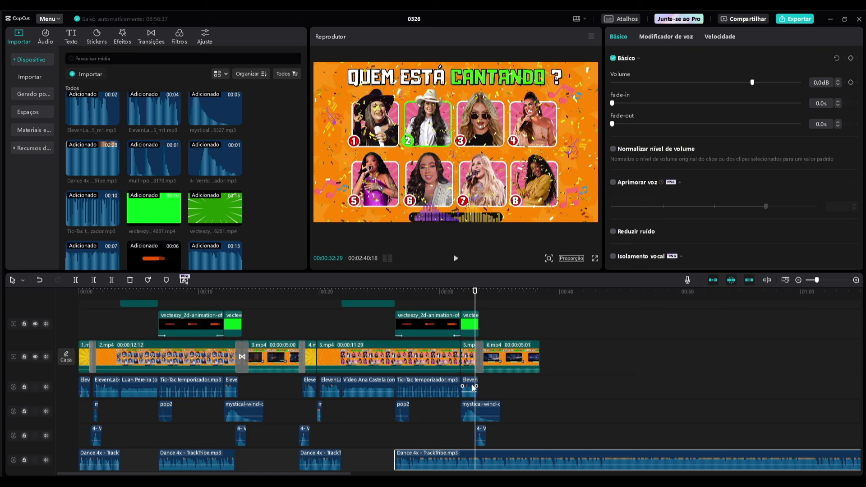
click(76, 280)
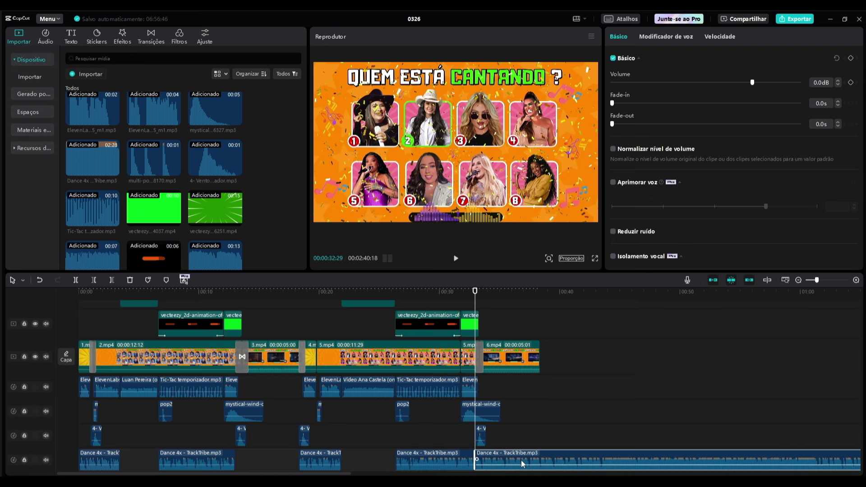
drag(521, 457, 613, 471)
drag(834, 242, 713, 273)
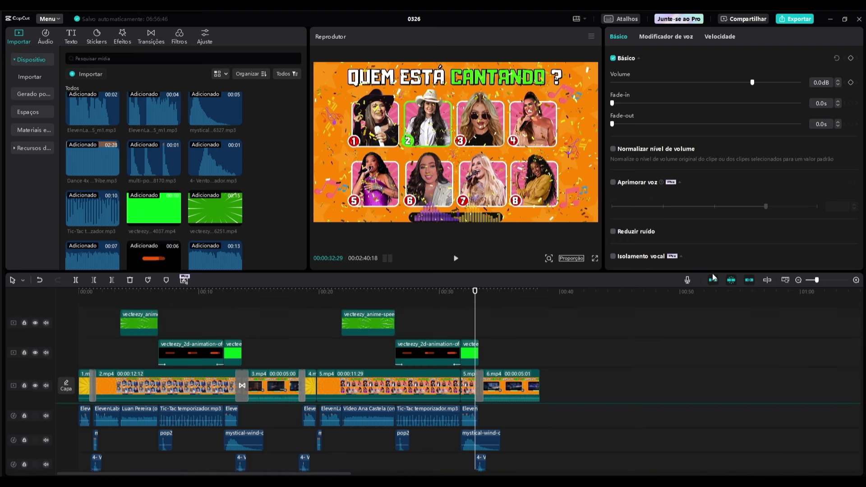
key(Delete)
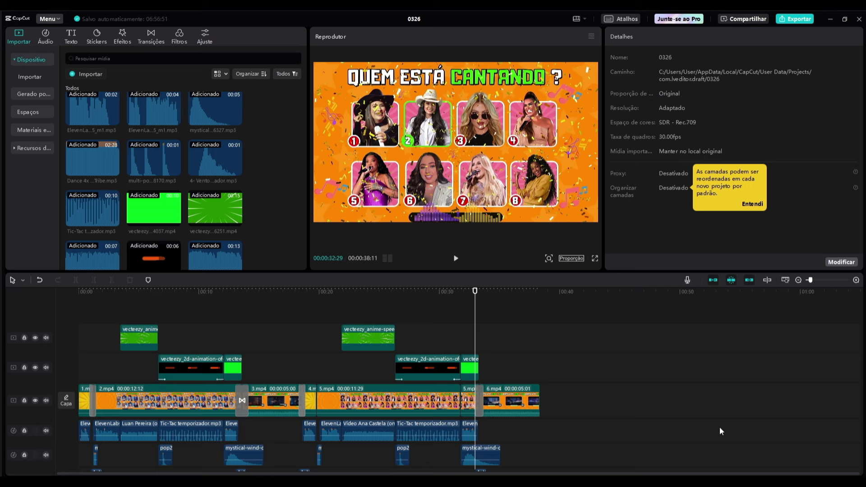
Step: Lower the volume of the four background music segments, setting the first to -14.7 dB and the last to -14.1 dB
scroll(706, 419, down, 3)
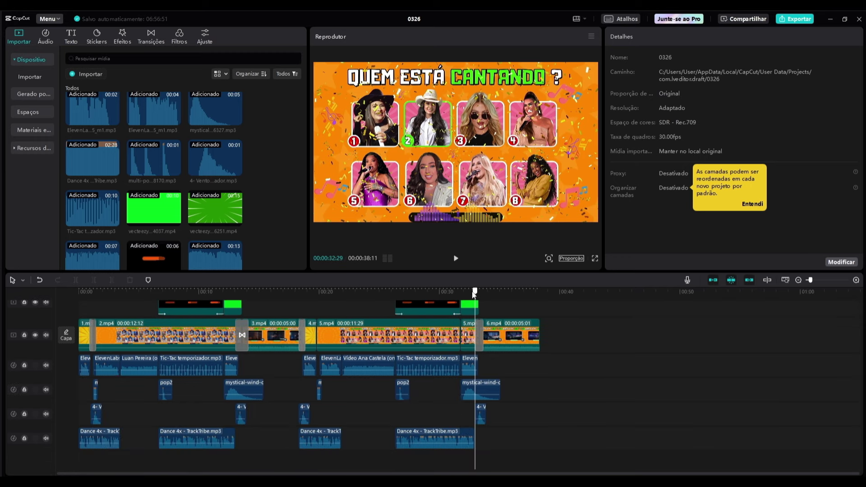
drag(475, 406, 322, 359)
click(95, 436)
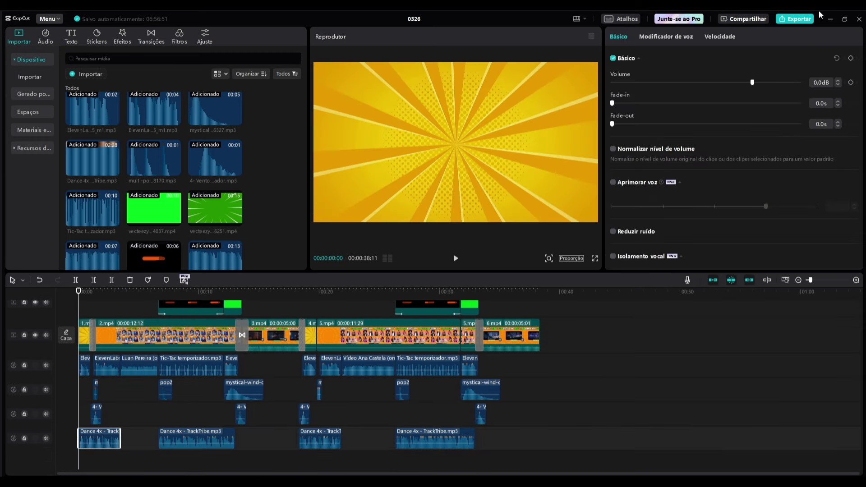
drag(752, 83, 717, 83)
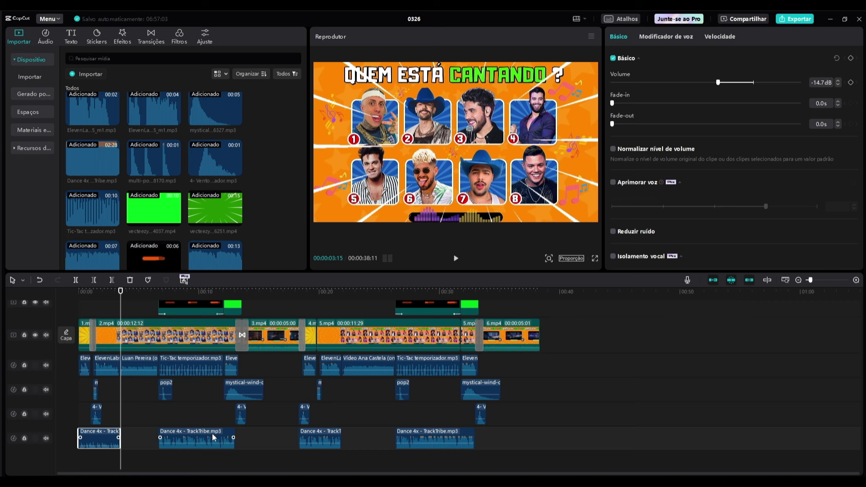
click(213, 437)
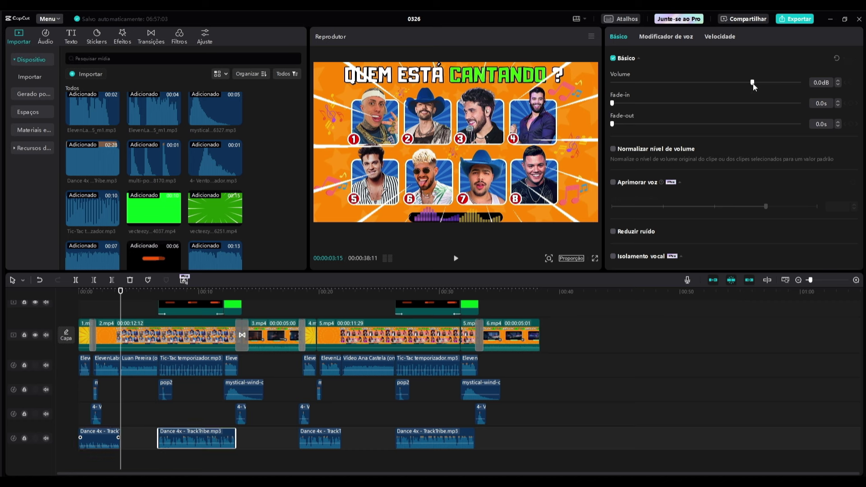
click(446, 438)
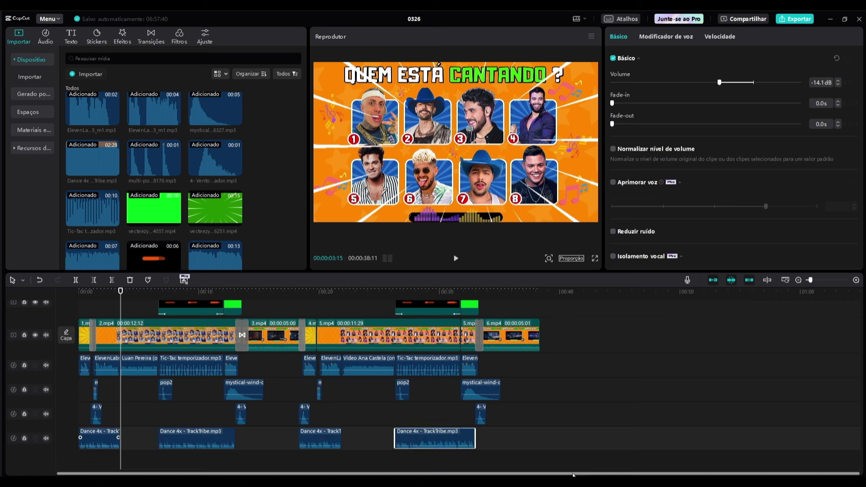
Step: Review the finished quiz video from its start to its end and open the export settings
drag(119, 296, 71, 310)
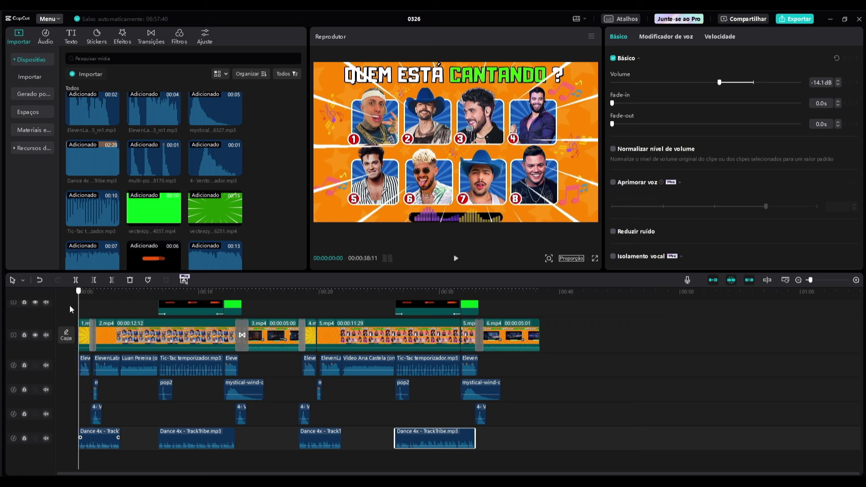
mouse_move(859, 392)
mouse_down()
mouse_move(863, 332)
mouse_move(861, 379)
mouse_up()
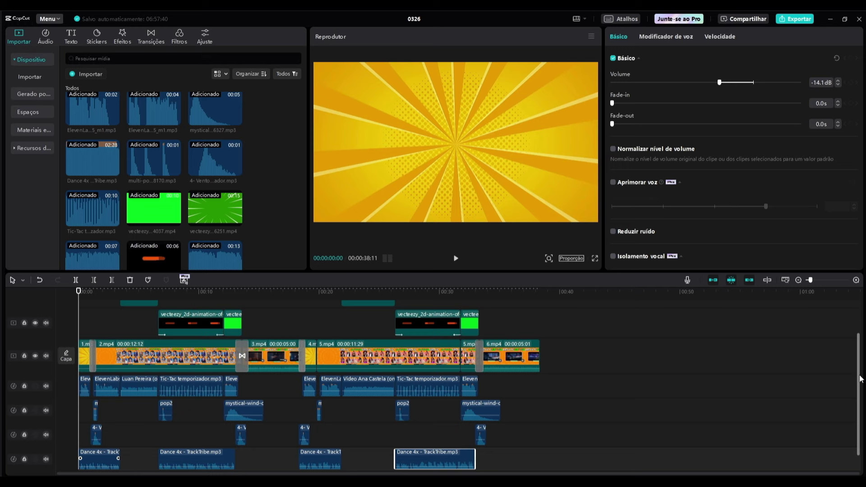
key(End)
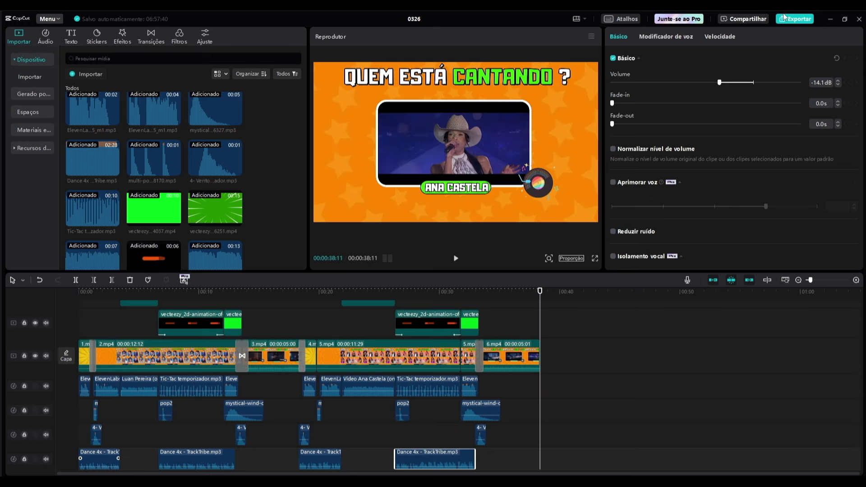
click(794, 18)
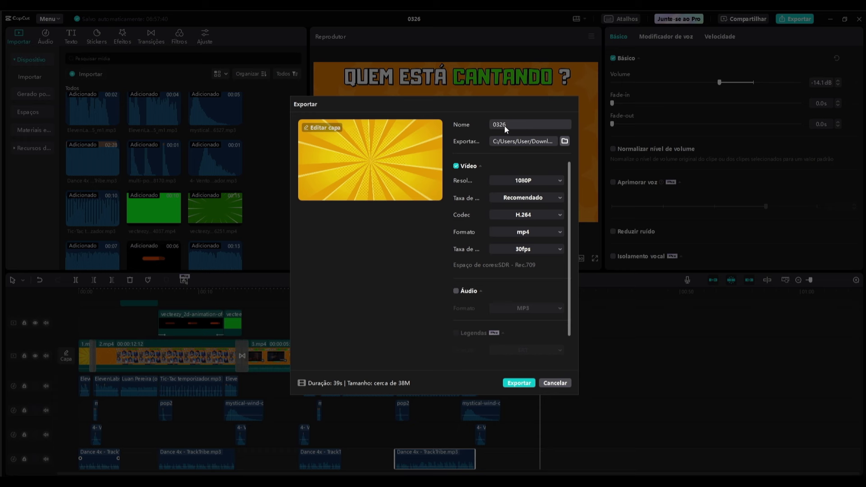